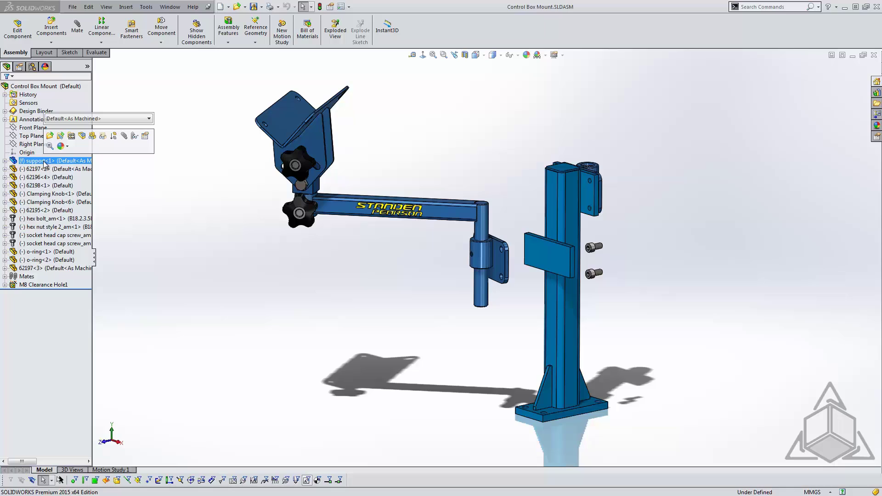
Hide the support component in the assembly and show it again
{"action": "left_click", "coordinate": [93, 136]}
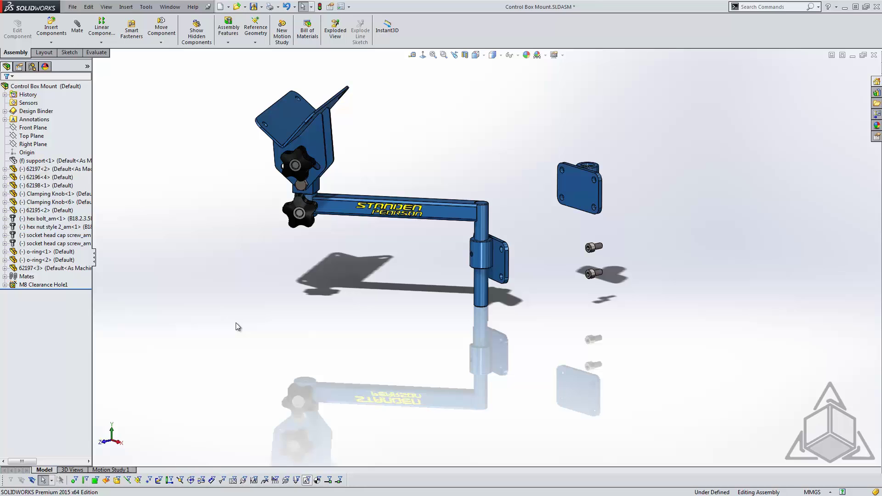
{"action": "left_click", "coordinate": [32, 162]}
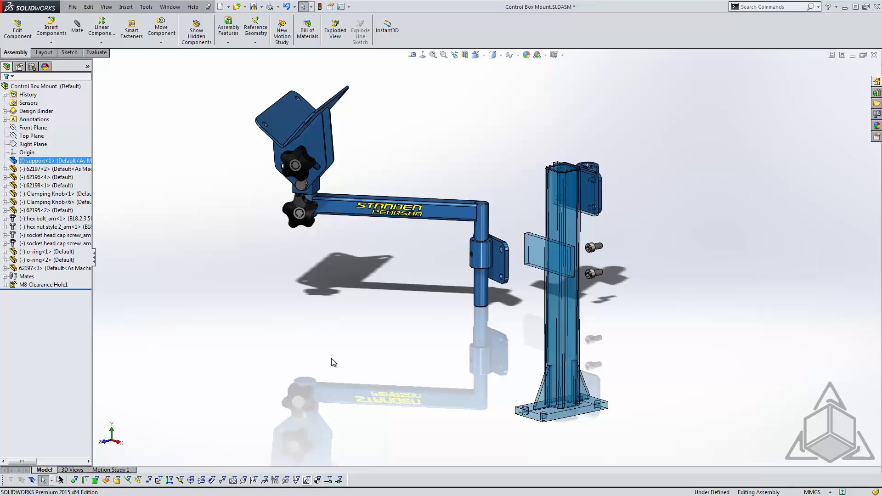
{"action": "left_click", "coordinate": [38, 160]}
{"action": "left_click", "coordinate": [86, 138]}
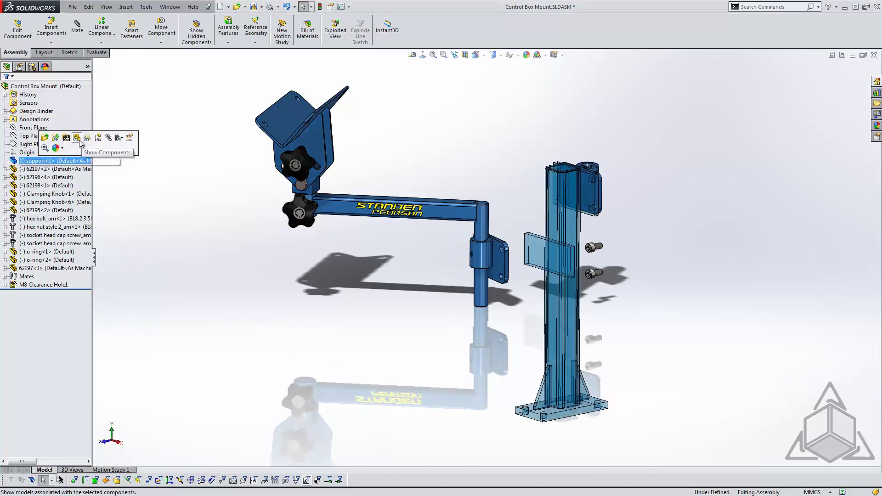
{"action": "left_click", "coordinate": [44, 179]}
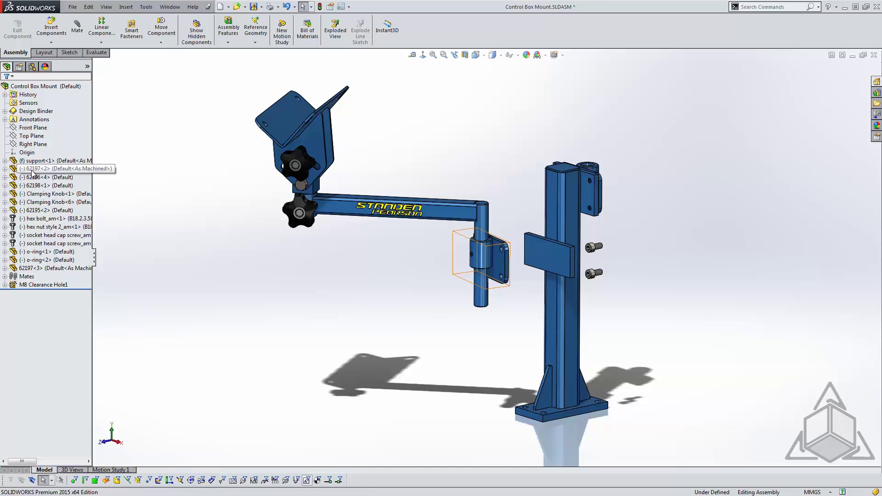
Hide the 62197<2> bracket on the swing arm's post and show it again
{"action": "left_click", "coordinate": [32, 170]}
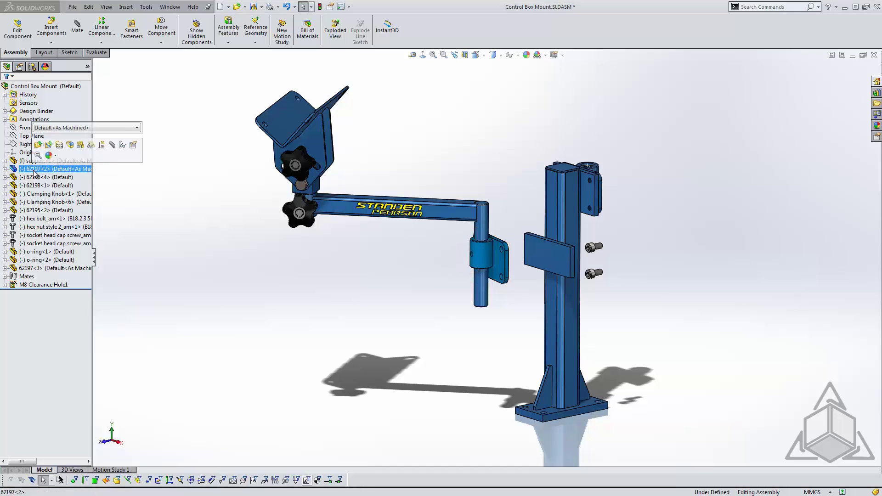
{"action": "left_click", "coordinate": [79, 149]}
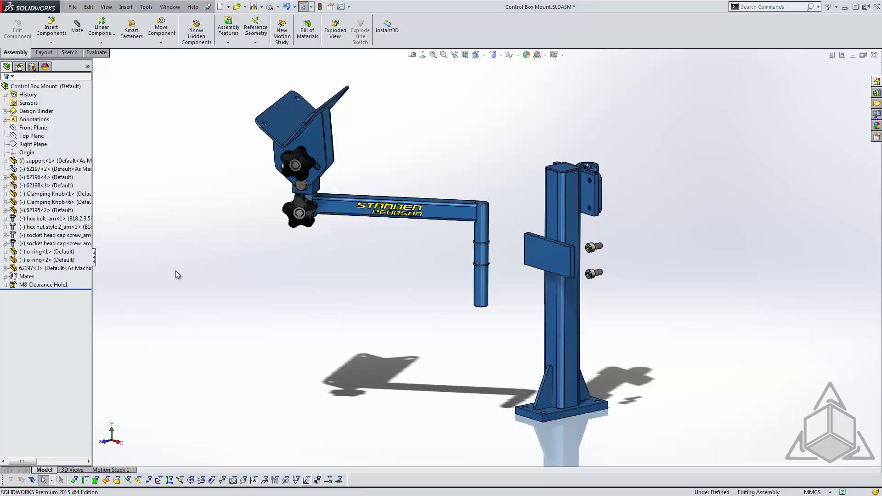
{"action": "left_click", "coordinate": [34, 178]}
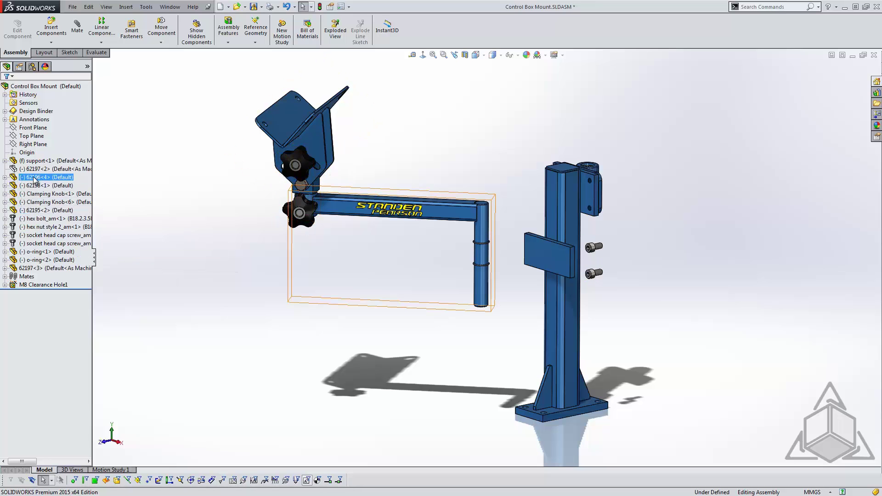
{"action": "left_click", "coordinate": [35, 169]}
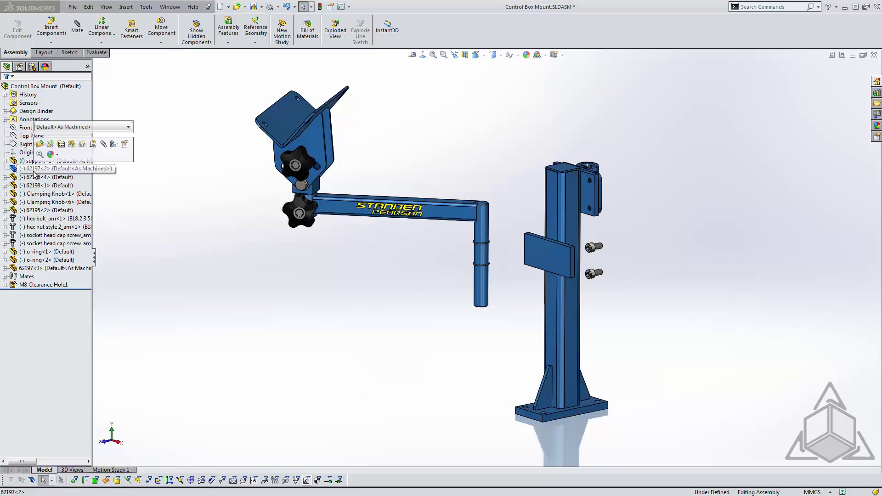
{"action": "left_click", "coordinate": [36, 178], "text": "ctrl"}
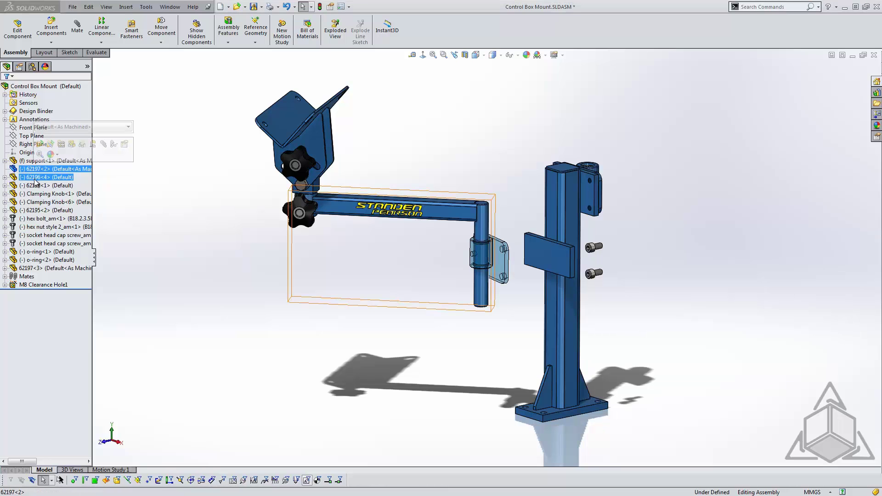
{"action": "left_click", "coordinate": [20, 171]}
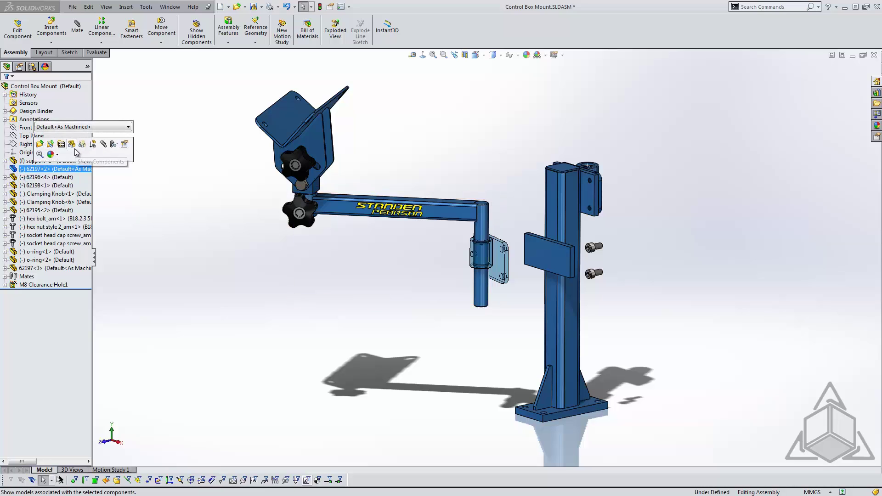
{"action": "left_click", "coordinate": [206, 246]}
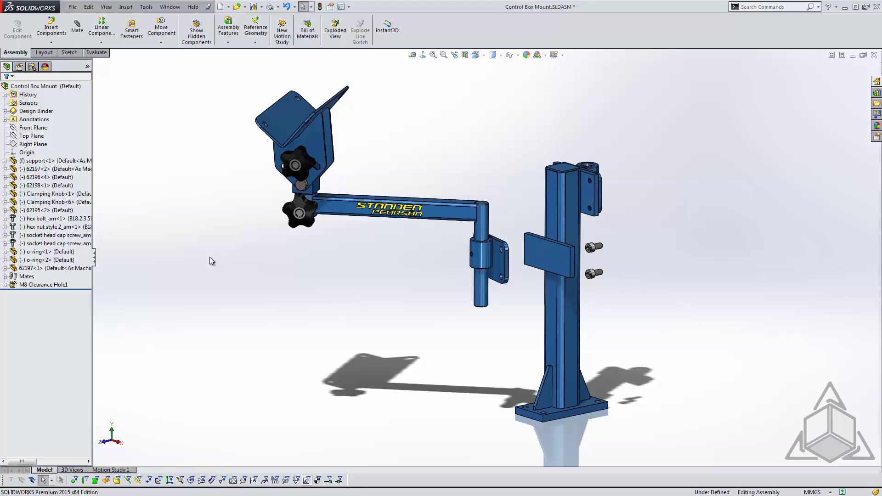
Reselect the 62197<2> bracket with the Previous Selection command and clear the selection again
{"action": "right_click", "coordinate": [210, 260]}
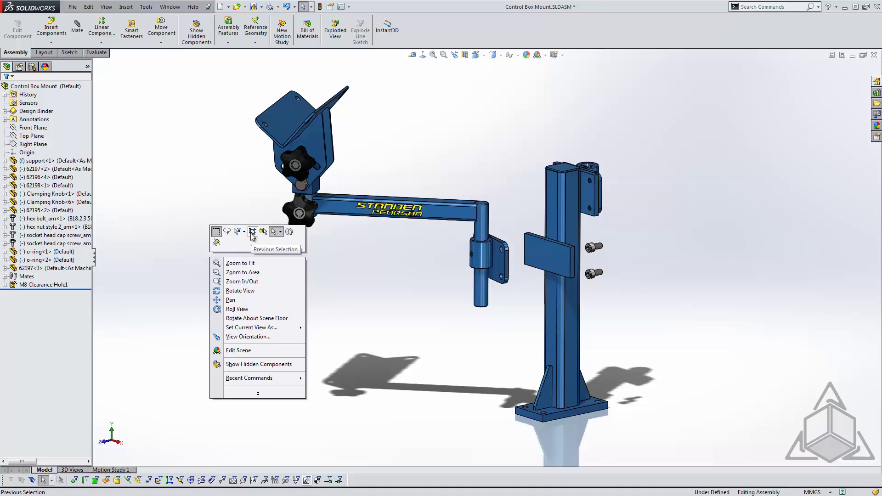
{"action": "left_click", "coordinate": [252, 233]}
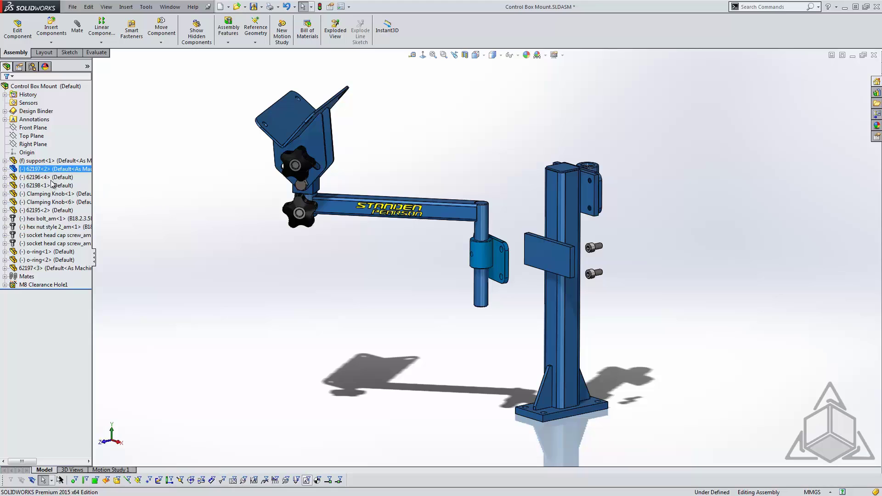
{"action": "left_click", "coordinate": [27, 171]}
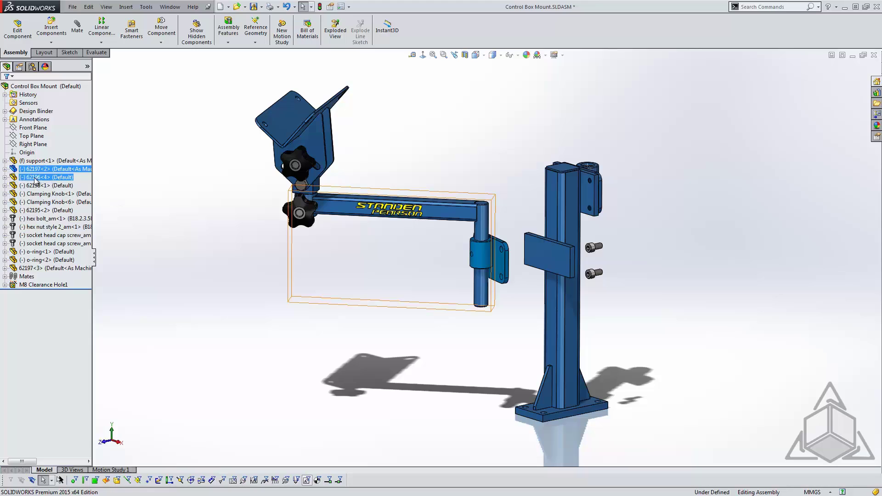
{"action": "left_click", "coordinate": [203, 235]}
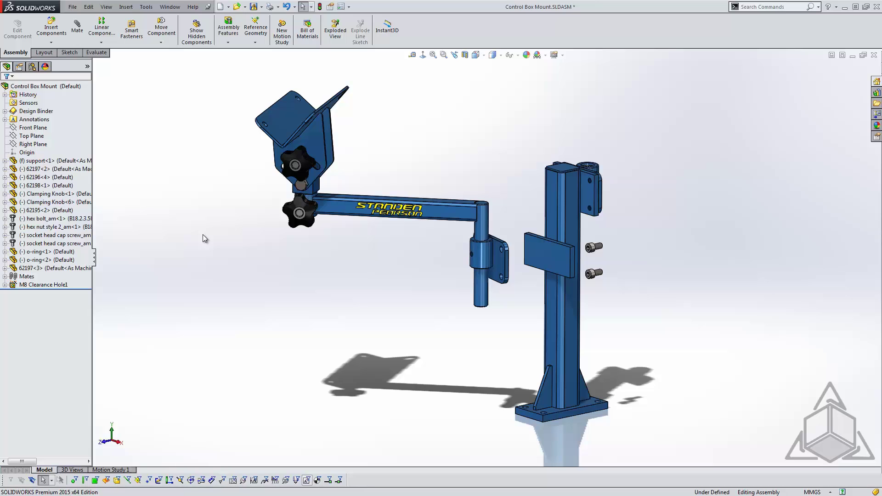
{"action": "right_click", "coordinate": [224, 292]}
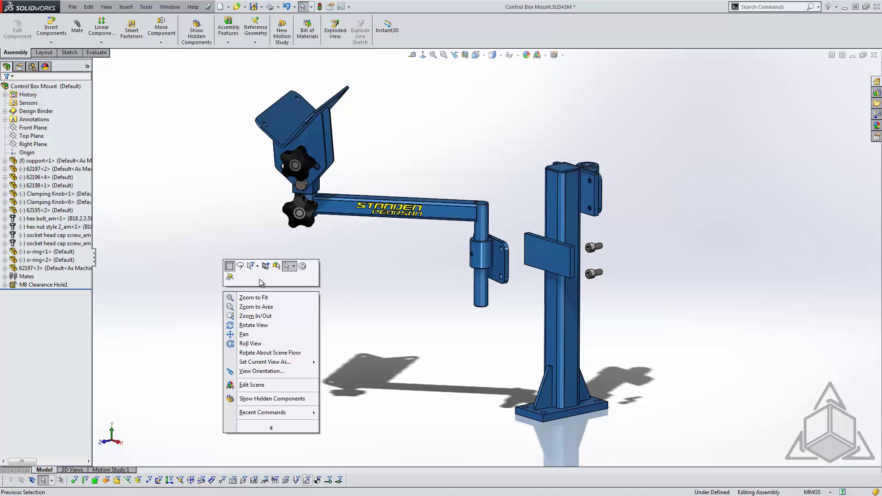
{"action": "left_click", "coordinate": [177, 302]}
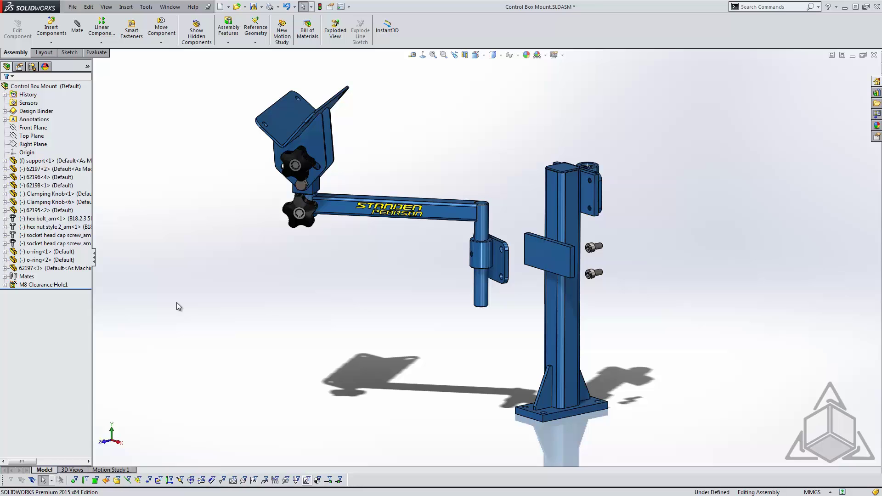
Display the view selector cube around the assembly, rotate it and choose its Left view face
{"action": "key", "text": "space"}
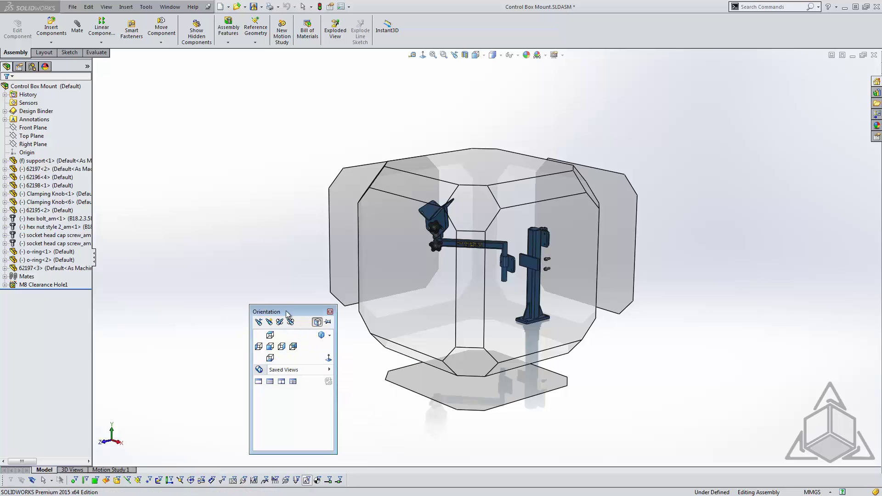
{"action": "left_click_drag", "start_coordinate": [287, 314], "coordinate": [220, 248]}
{"action": "mouse_move", "coordinate": [410, 257]}
{"action": "middle_click_drag", "start_coordinate": [312, 262], "coordinate": [398, 271]}
{"action": "mouse_move", "coordinate": [511, 184]}
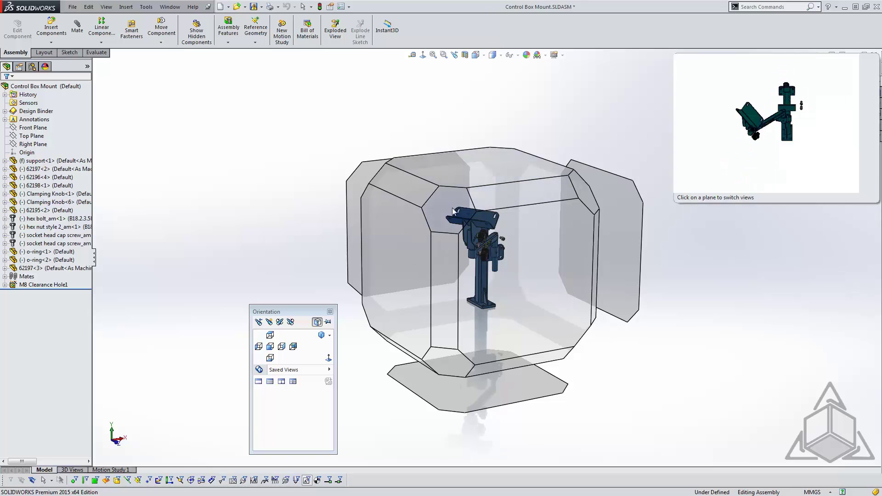
{"action": "middle_click_drag", "start_coordinate": [449, 203], "coordinate": [472, 236]}
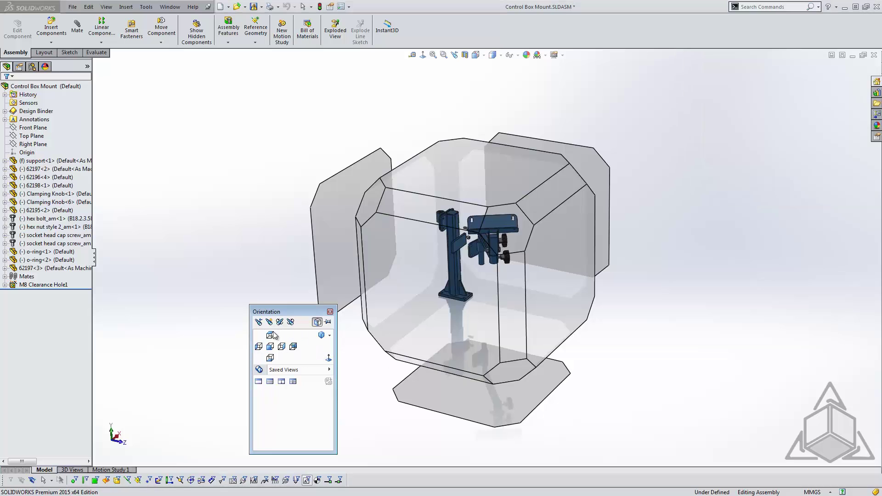
{"action": "mouse_move", "coordinate": [475, 261]}
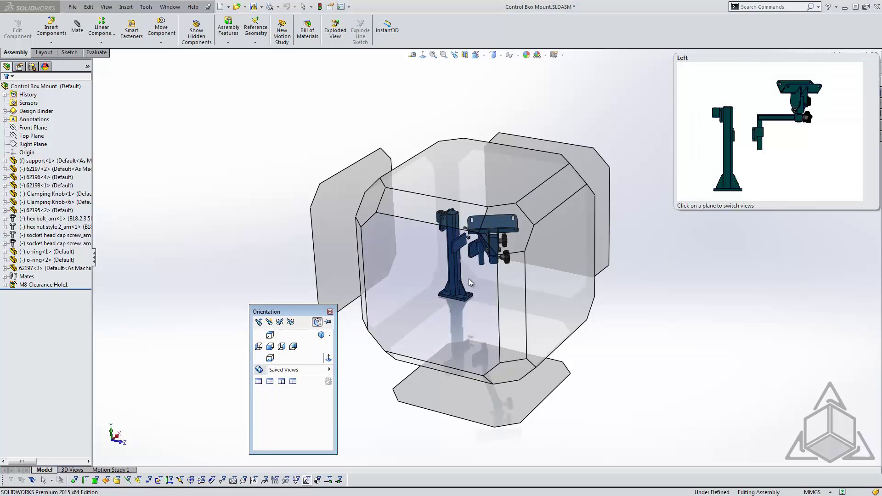
{"action": "left_click", "coordinate": [404, 288]}
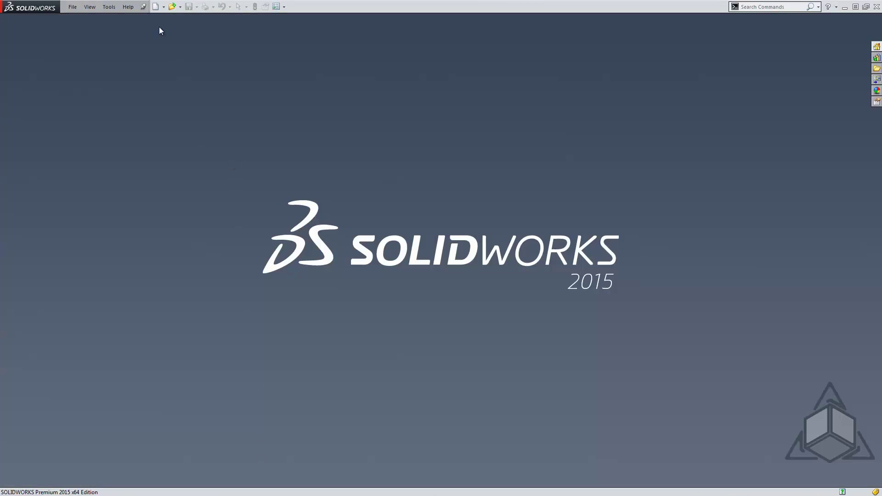
Create a new part and start a sketch on the Front Plane
{"action": "left_click", "coordinate": [156, 6]}
{"action": "left_click", "coordinate": [336, 131]}
{"action": "double_click", "coordinate": [336, 130]}
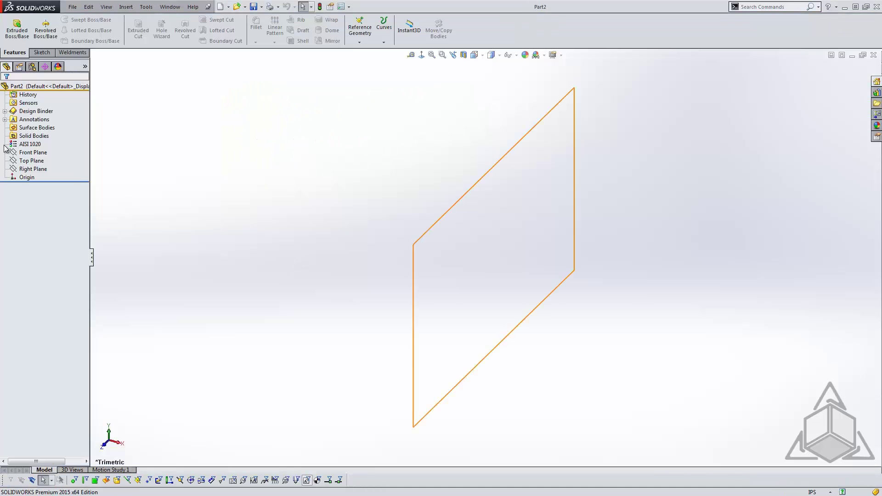
{"action": "left_click", "coordinate": [27, 152]}
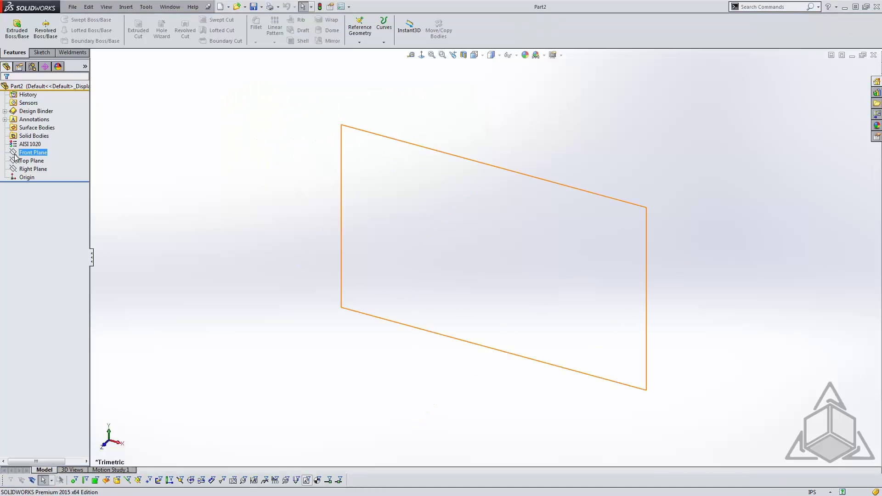
{"action": "left_click", "coordinate": [25, 144]}
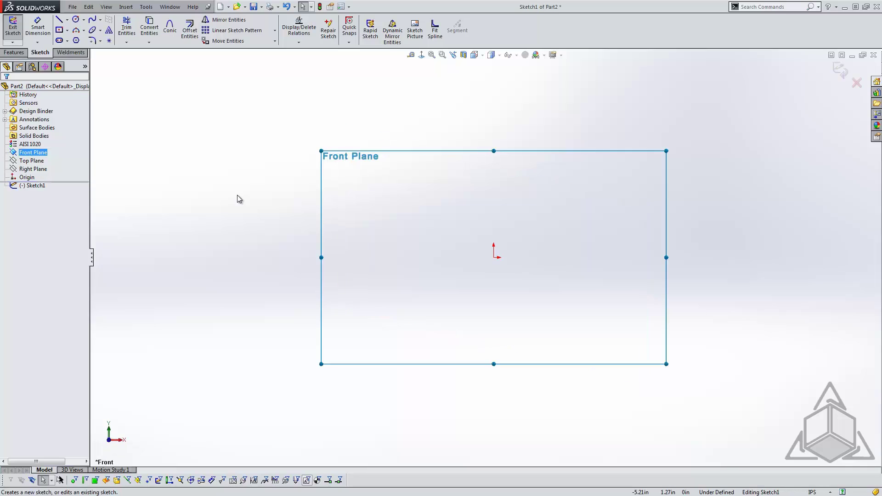
Sketch a horizontal construction line about 4.2 in long from the origin, and a solid line from its end to about 2.1 in above the origin
{"action": "left_click", "coordinate": [59, 19]}
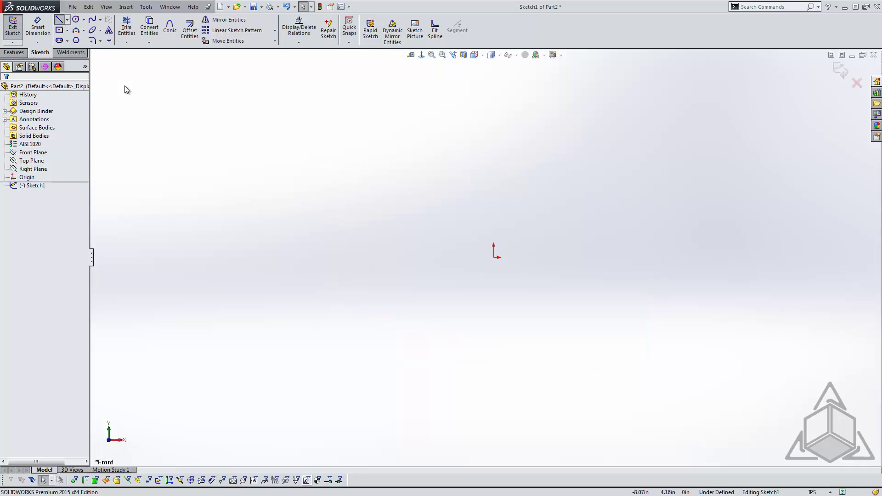
{"action": "left_click", "coordinate": [494, 257]}
{"action": "left_click", "coordinate": [698, 257]}
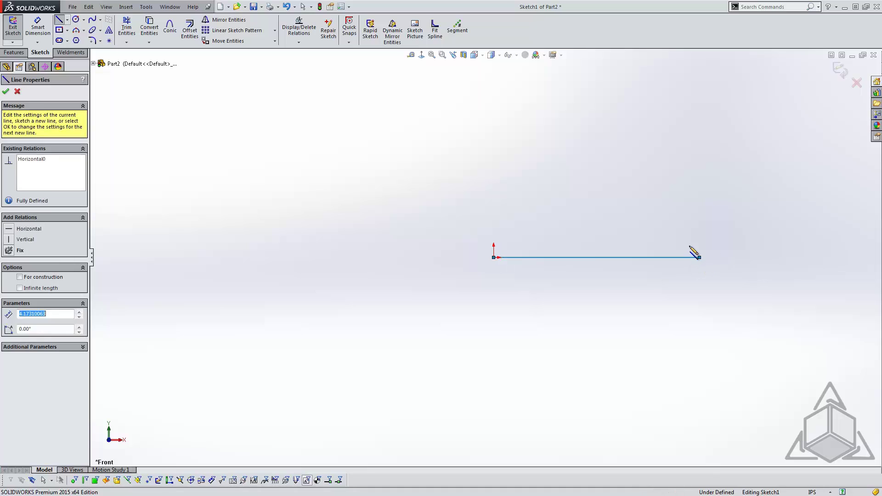
{"action": "left_click", "coordinate": [494, 155]}
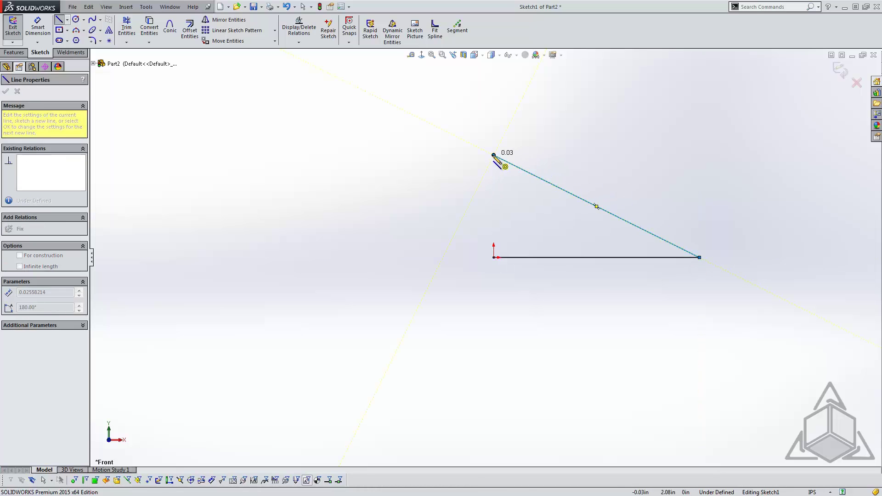
{"action": "key", "text": "Escape"}
{"action": "left_click", "coordinate": [565, 258]}
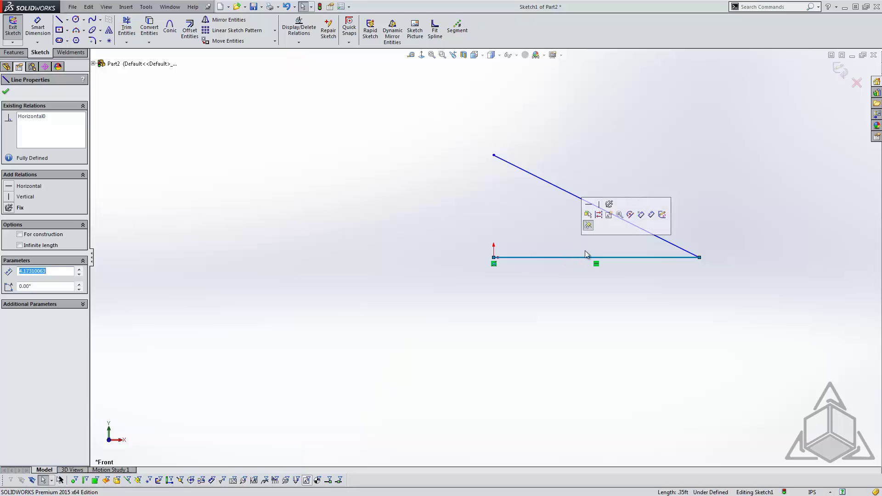
{"action": "left_click", "coordinate": [599, 216]}
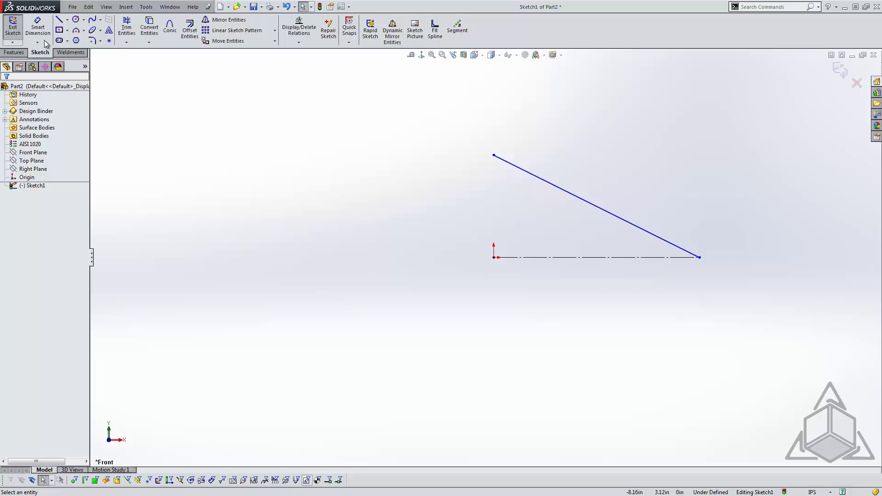
Add a doubled 45° angular dimension between the sloping line and the construction line, placed just beyond the origin
{"action": "left_click", "coordinate": [38, 29]}
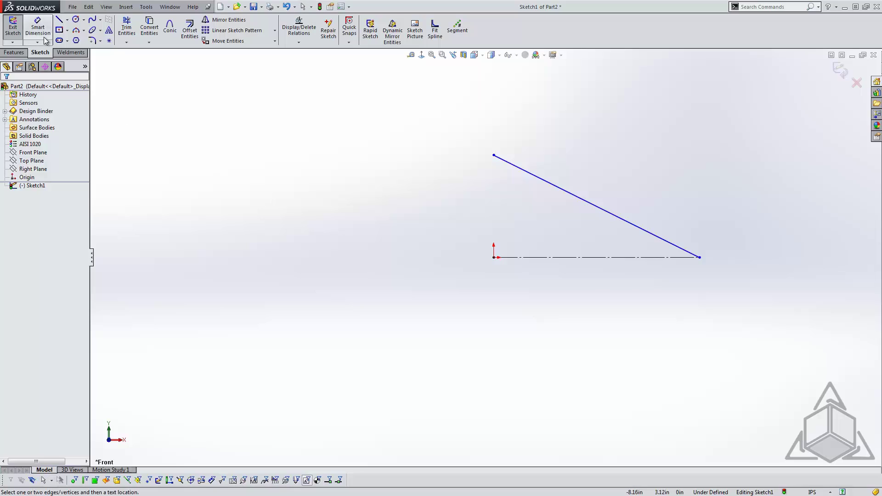
{"action": "left_click", "coordinate": [552, 185]}
{"action": "left_click", "coordinate": [541, 258]}
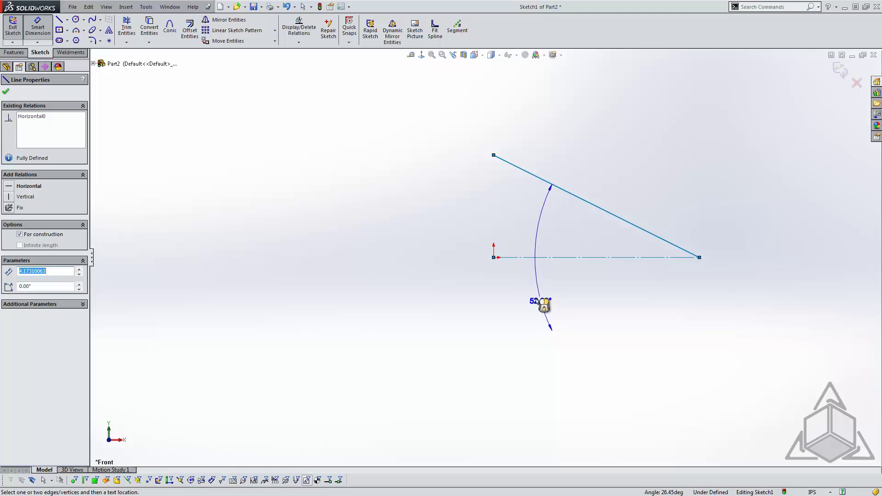
{"action": "left_click", "coordinate": [450, 265]}
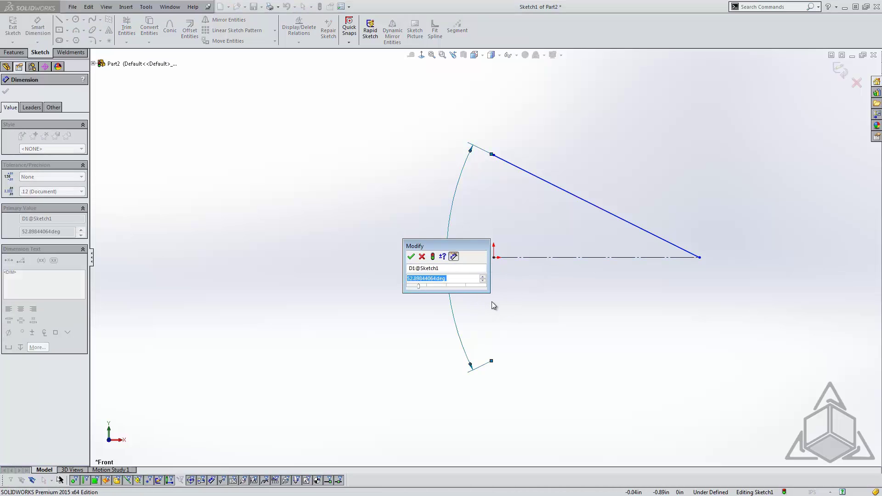
{"action": "type", "text": "45"}
{"action": "key", "text": "Return"}
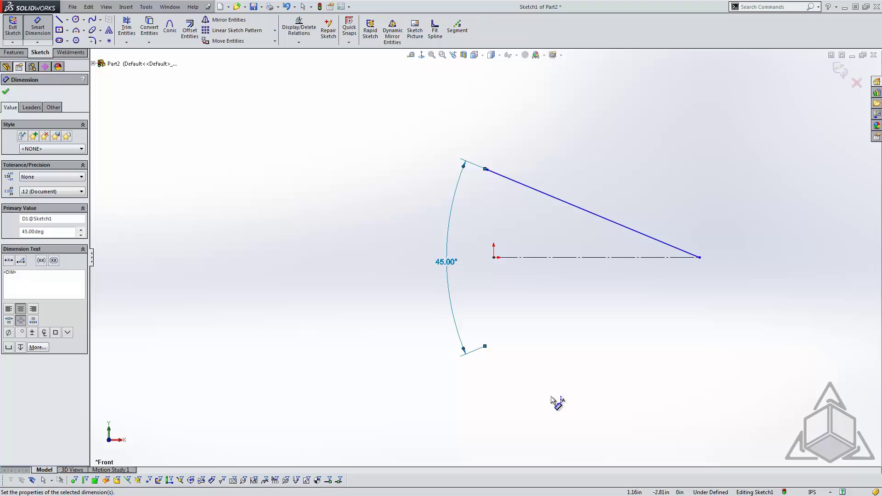
{"action": "key", "text": "Escape"}
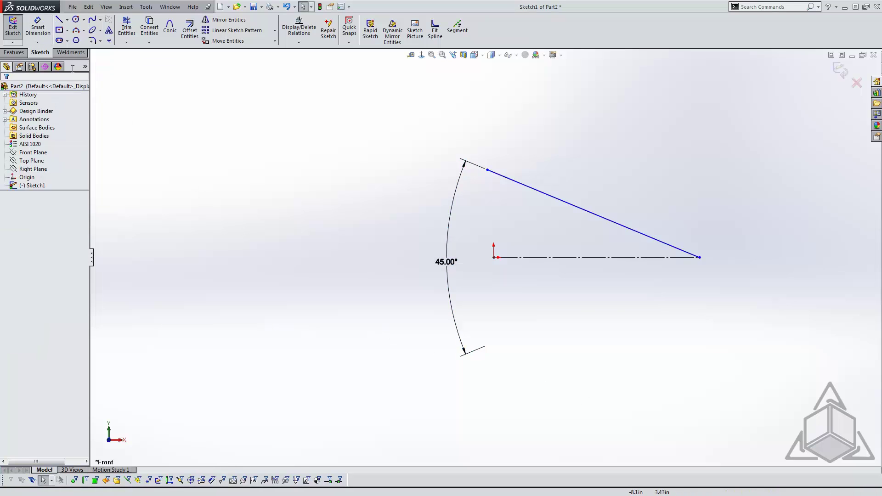
Sketch a horizontal line about 2.4 in long from the construction line's far end, continued by a downward-curving tangent arc and a short sloping line
{"action": "left_click", "coordinate": [59, 19]}
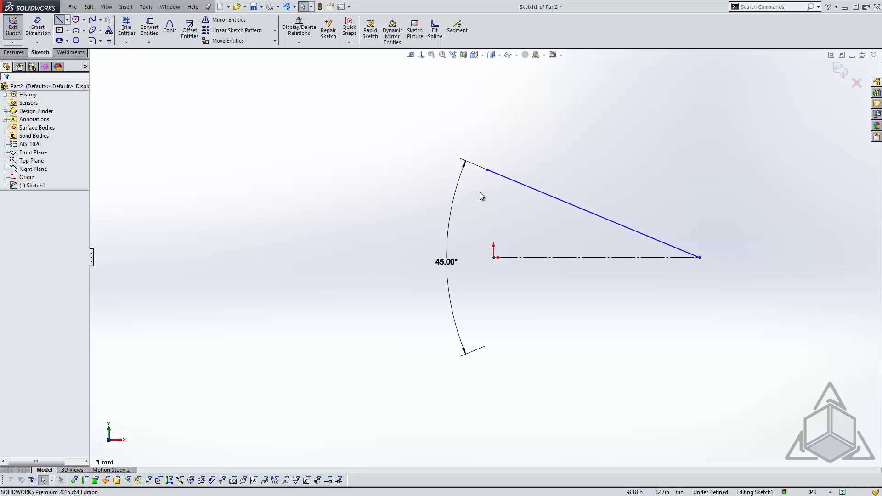
{"action": "left_click", "coordinate": [699, 257]}
{"action": "left_click", "coordinate": [817, 258]}
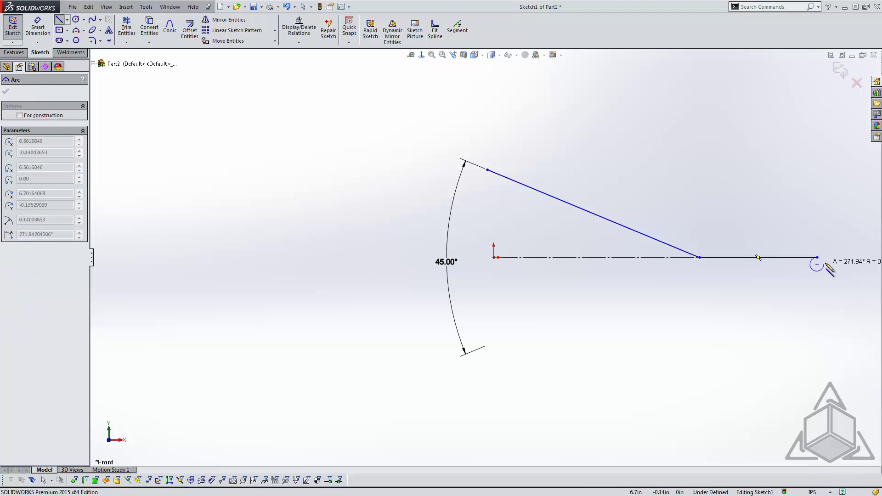
{"action": "left_click", "coordinate": [846, 281]}
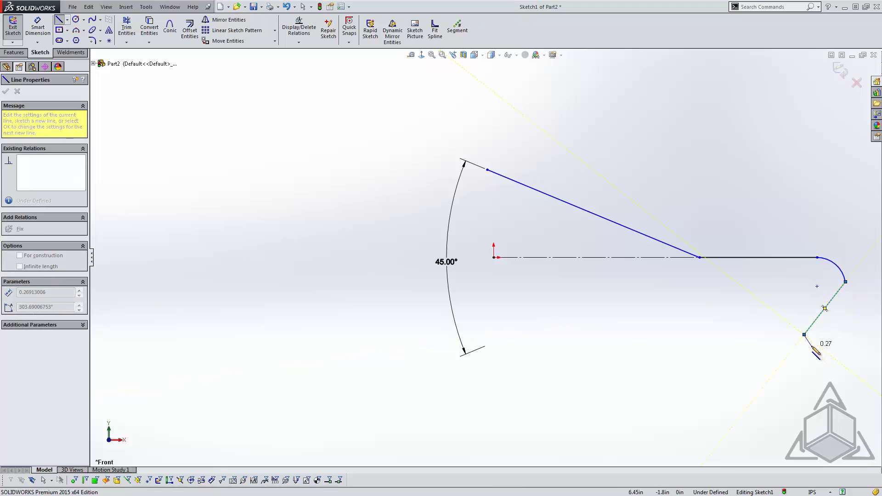
{"action": "key", "text": "Escape"}
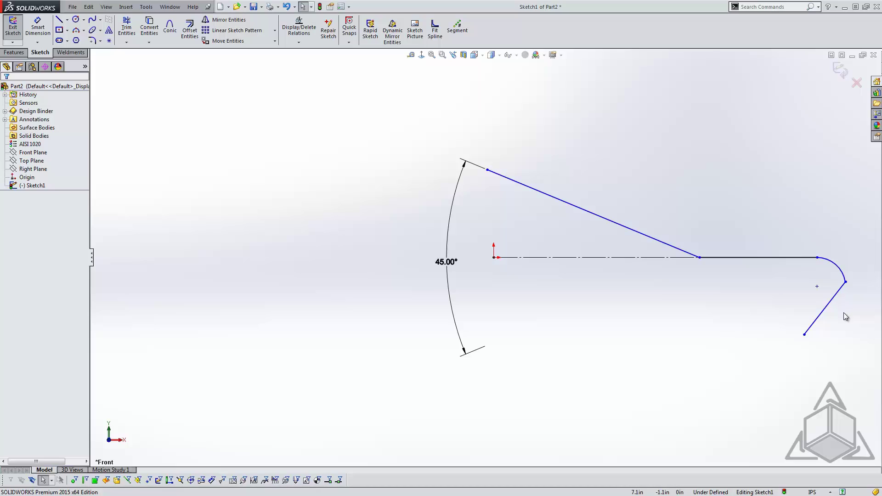
Make the arc and the short sloping line tangent at their shared endpoint
{"action": "left_click", "coordinate": [845, 282]}
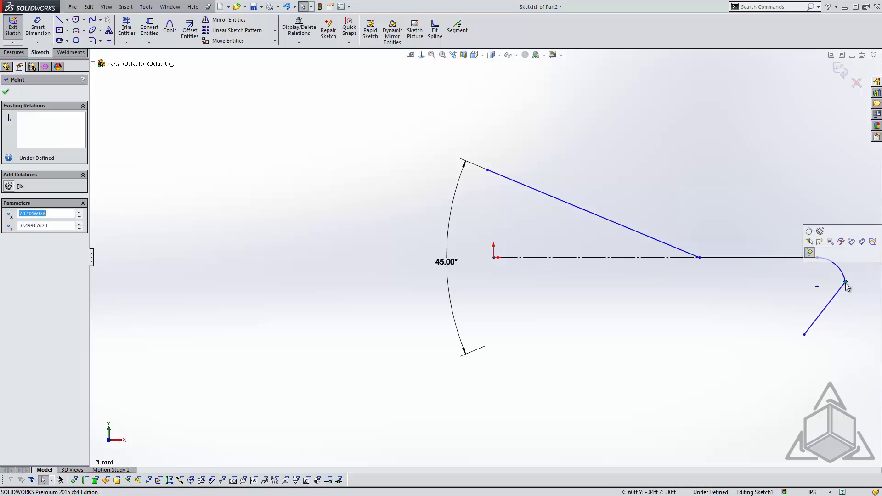
{"action": "left_click", "coordinate": [810, 234]}
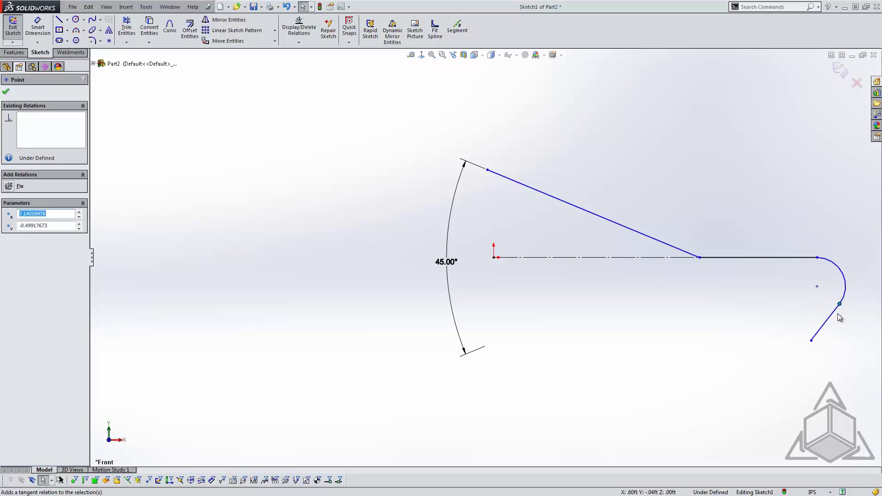
{"action": "left_click", "coordinate": [852, 332]}
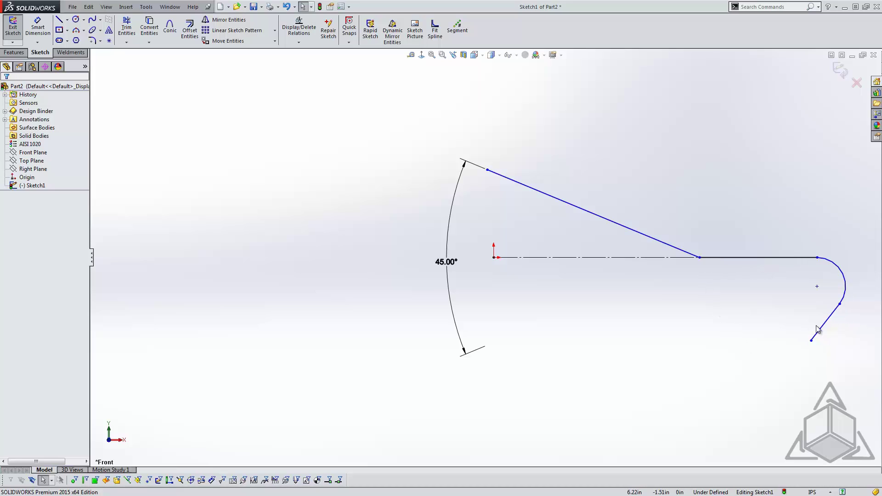
Examine which relation options are offered at the vertex joining the long sloping line and the horizontal line
{"action": "left_click", "coordinate": [699, 258]}
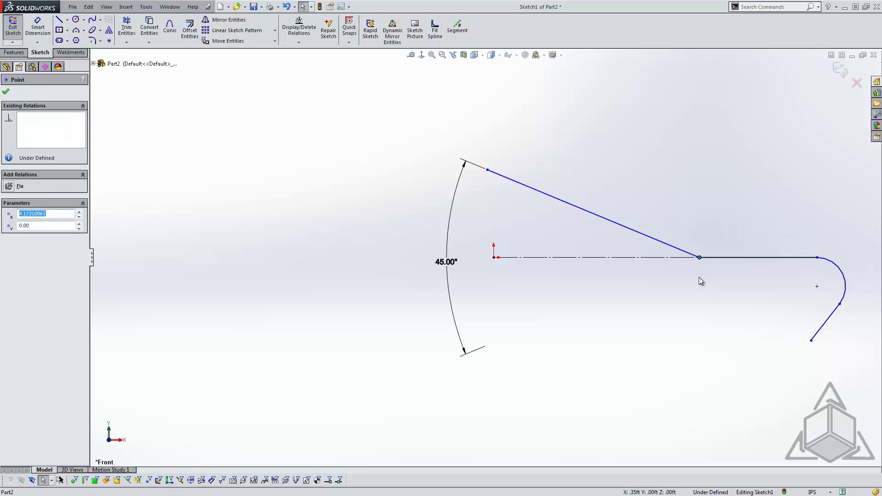
{"action": "left_click", "coordinate": [701, 279]}
{"action": "left_click", "coordinate": [699, 258]}
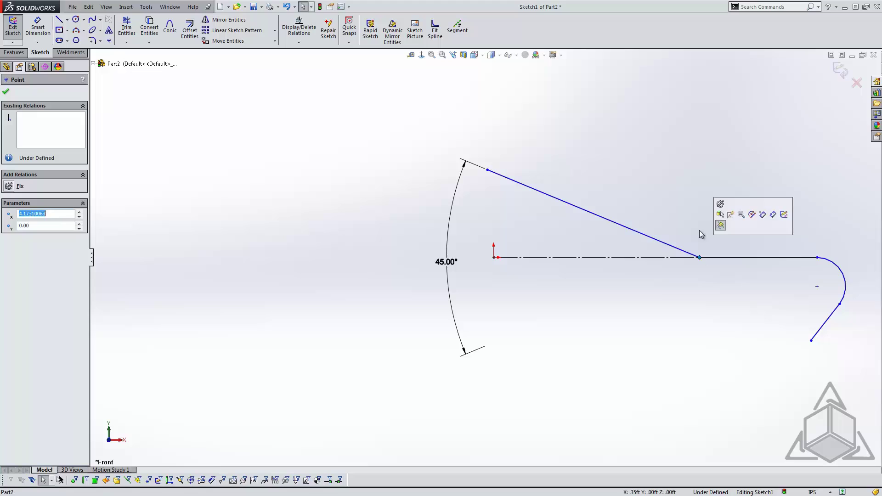
{"action": "left_click", "coordinate": [693, 299]}
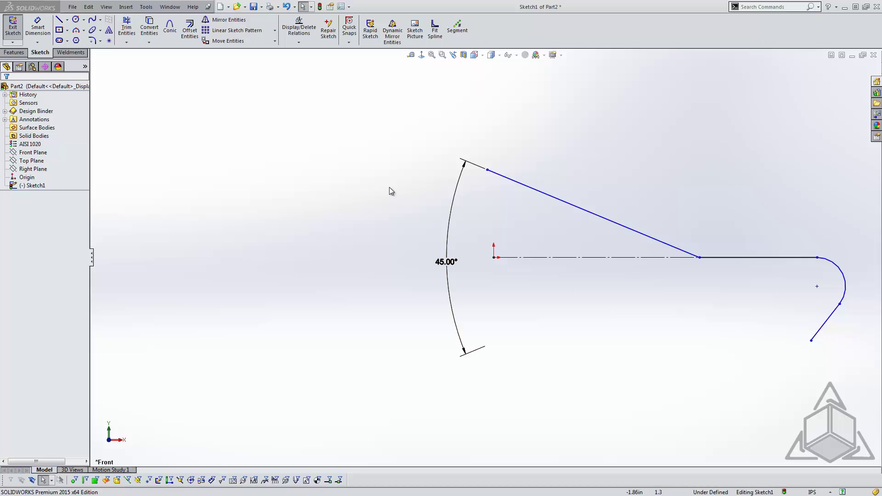
Divide the long sloping line with the Segment tool, using 5 evenly spaced sketch points
{"action": "left_click", "coordinate": [461, 28]}
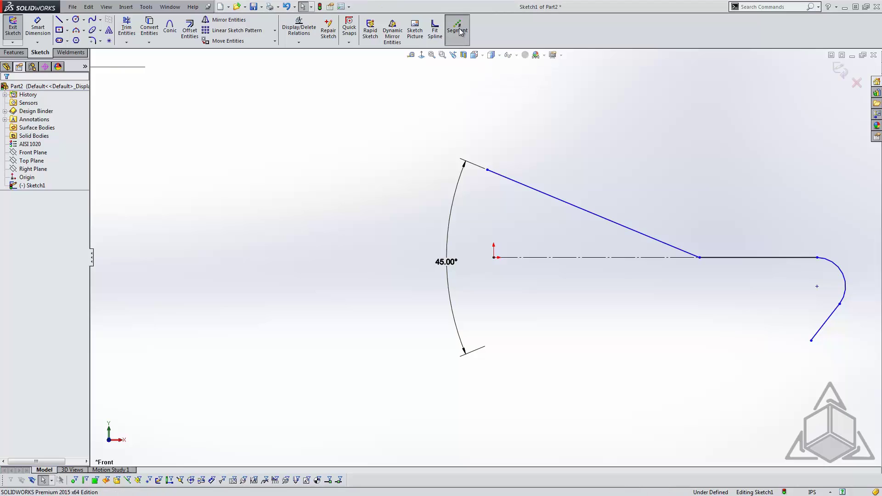
{"action": "left_click", "coordinate": [508, 179]}
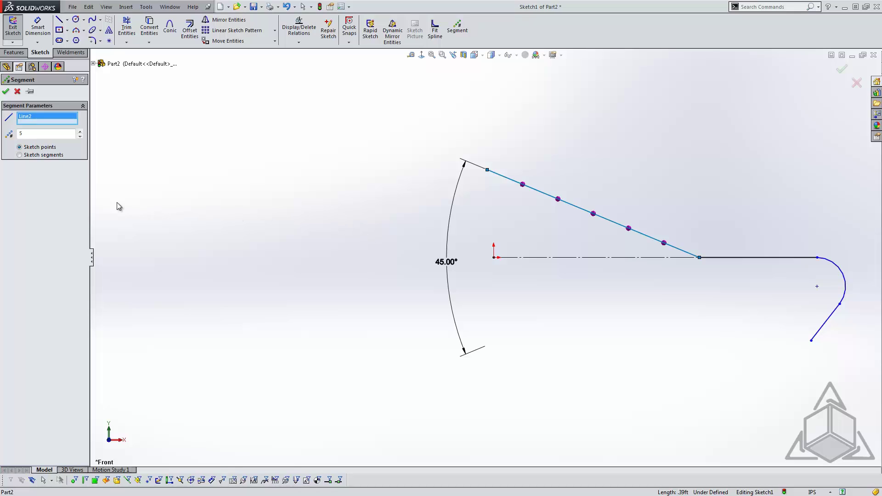
{"action": "double_click", "coordinate": [22, 136]}
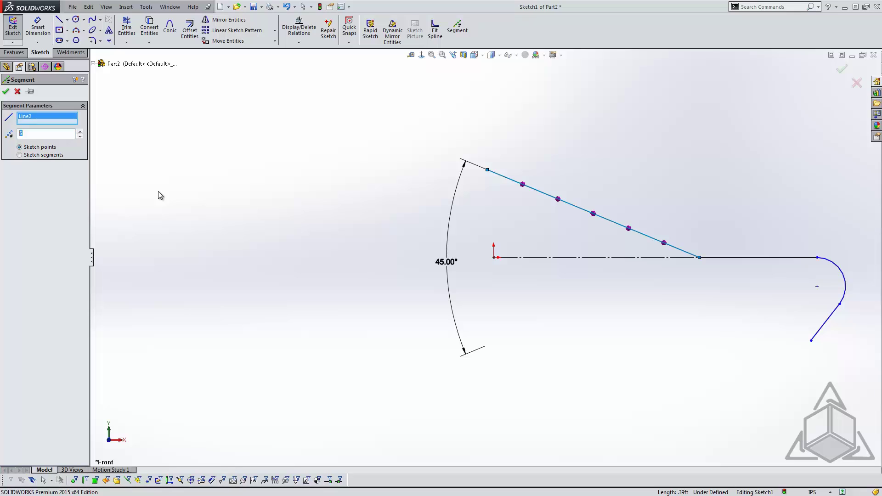
{"action": "left_click", "coordinate": [5, 90]}
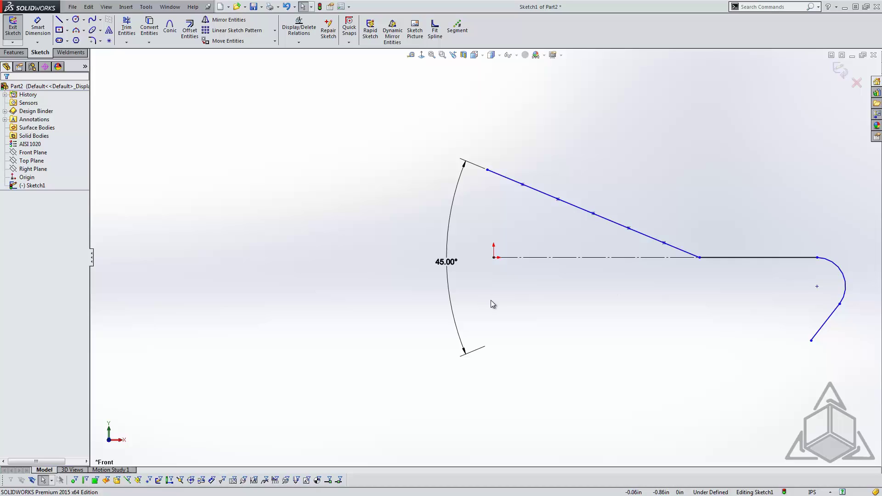
Sketch a separate line about 3.66 in long, sloping down toward the origin, in the empty area beyond the 45° dimension
{"action": "scroll", "coordinate": [486, 301], "scroll_direction": "up", "scroll_amount": 1}
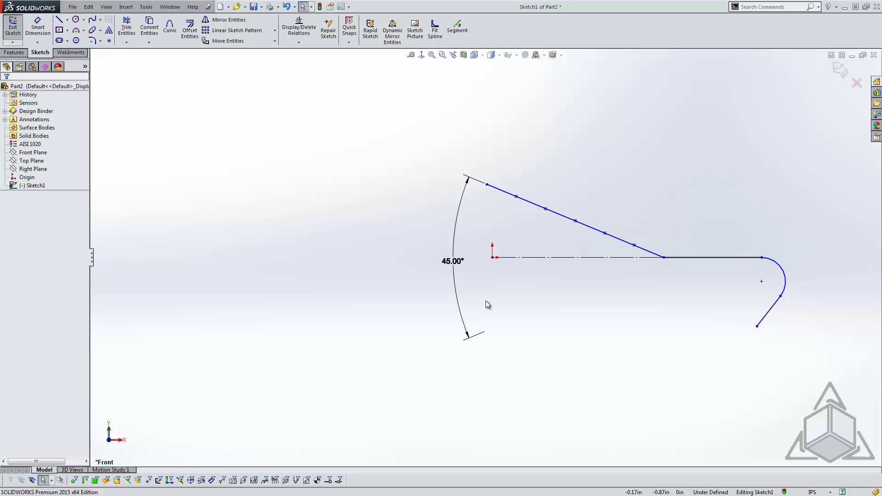
{"action": "left_click", "coordinate": [60, 20]}
{"action": "mouse_move", "coordinate": [219, 154]}
{"action": "left_mouse_down"}
{"action": "mouse_move", "coordinate": [327, 287]}
{"action": "mouse_move", "coordinate": [322, 262]}
{"action": "left_mouse_up"}
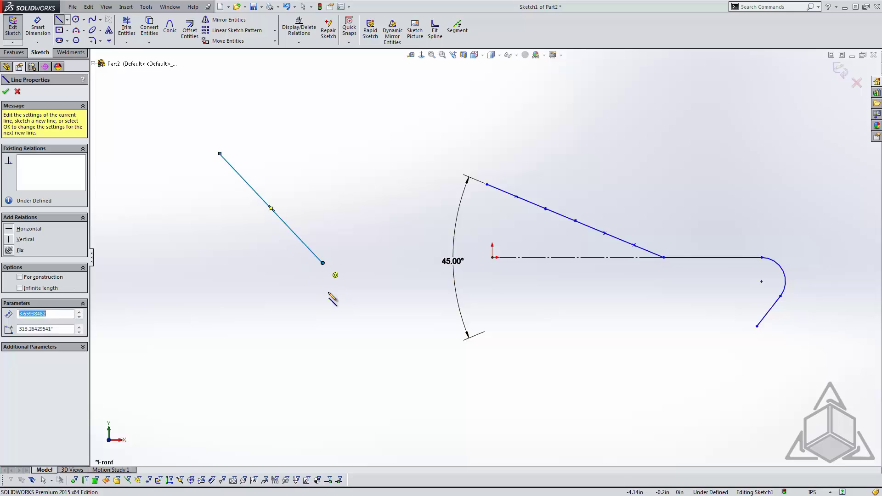
{"action": "key", "text": "Escape"}
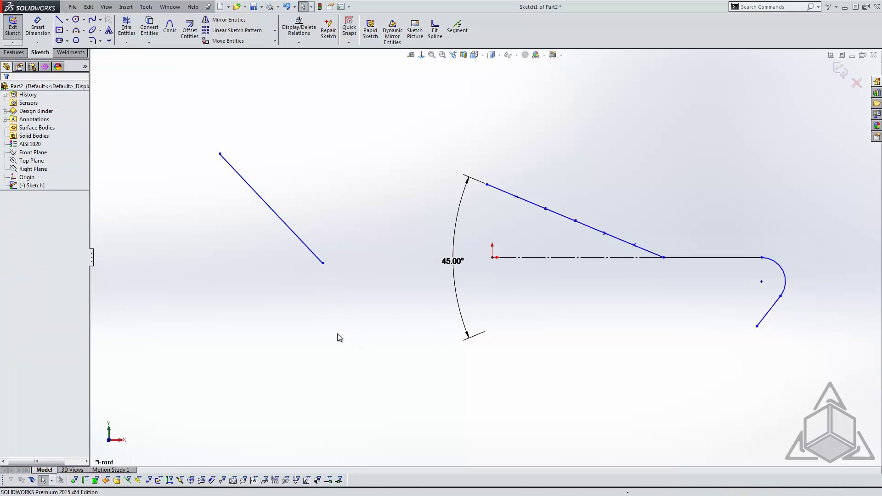
Add a 45° angular dimension between the separate line and an imaginary horizontal through its lower endpoint, placed above that horizontal
{"action": "left_click", "coordinate": [39, 28]}
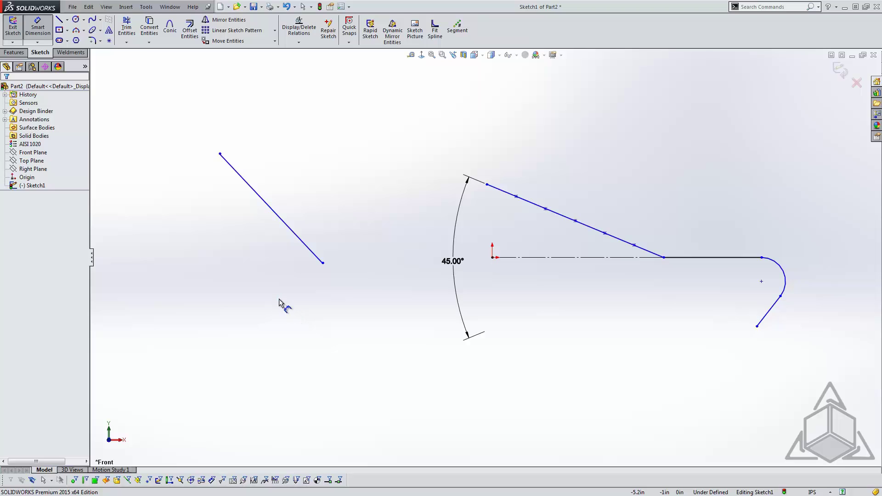
{"action": "left_click", "coordinate": [281, 221]}
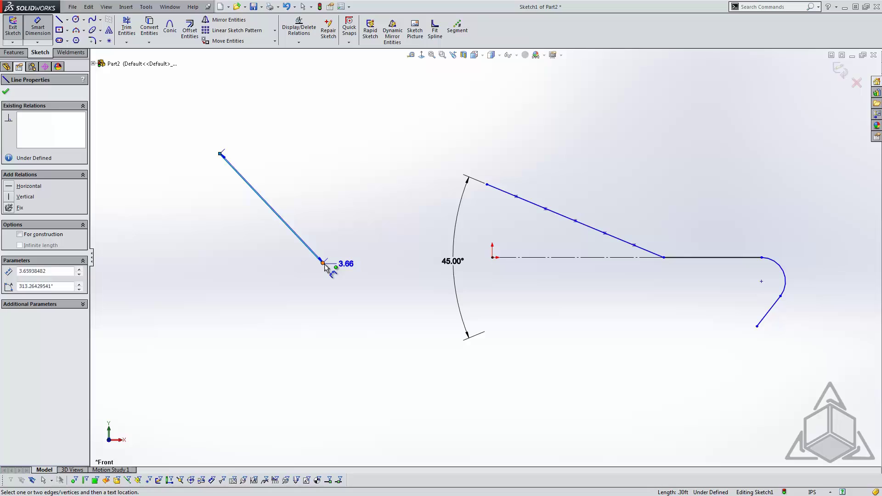
{"action": "left_click", "coordinate": [323, 264]}
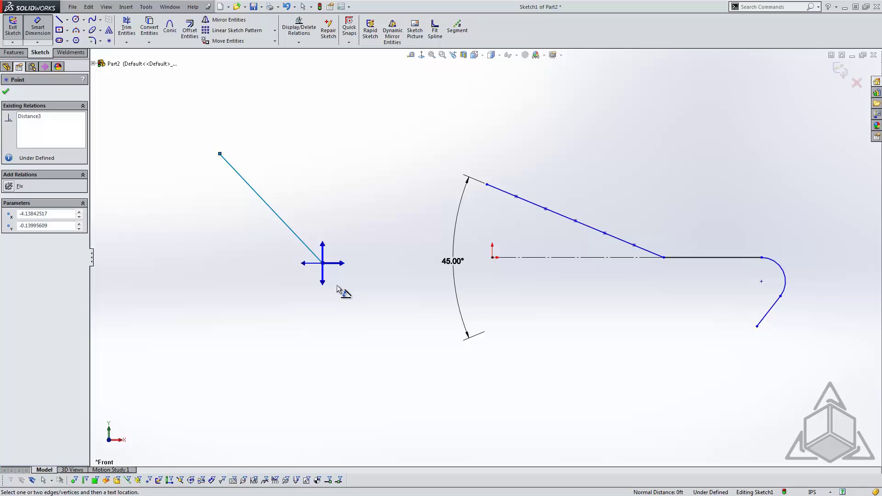
{"action": "left_click", "coordinate": [305, 265]}
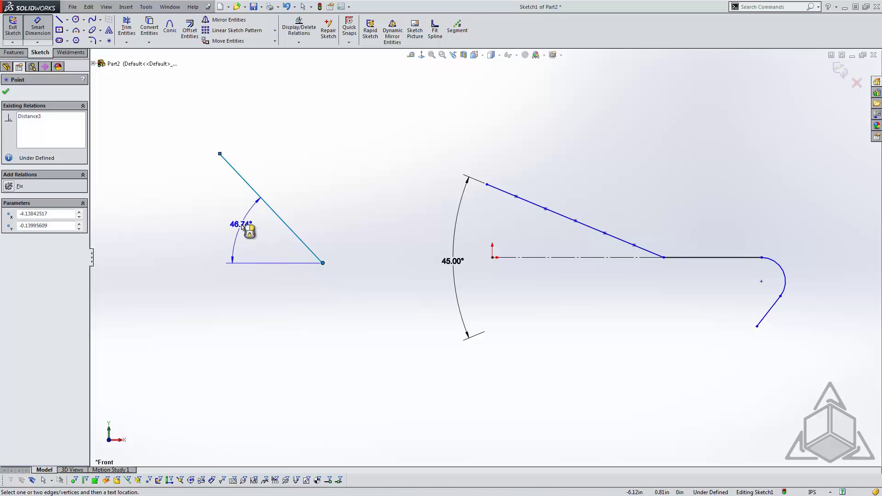
{"action": "left_click", "coordinate": [242, 226]}
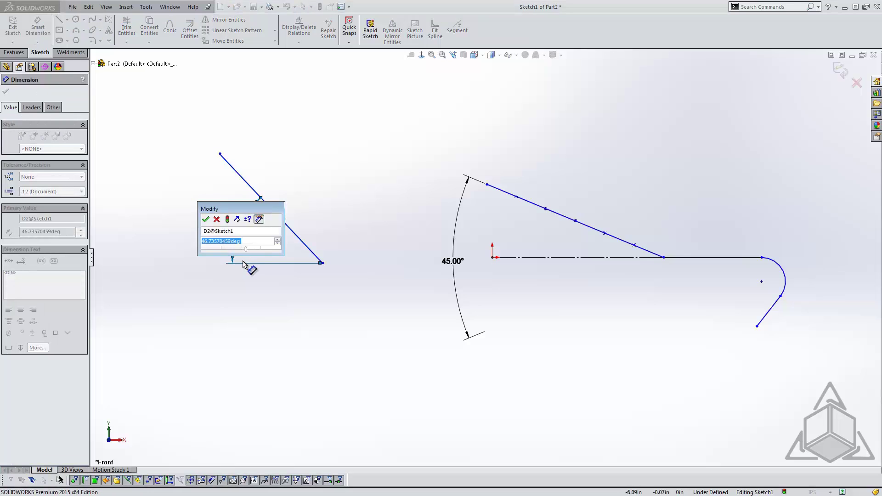
{"action": "type", "text": "45"}
{"action": "key", "text": "Return"}
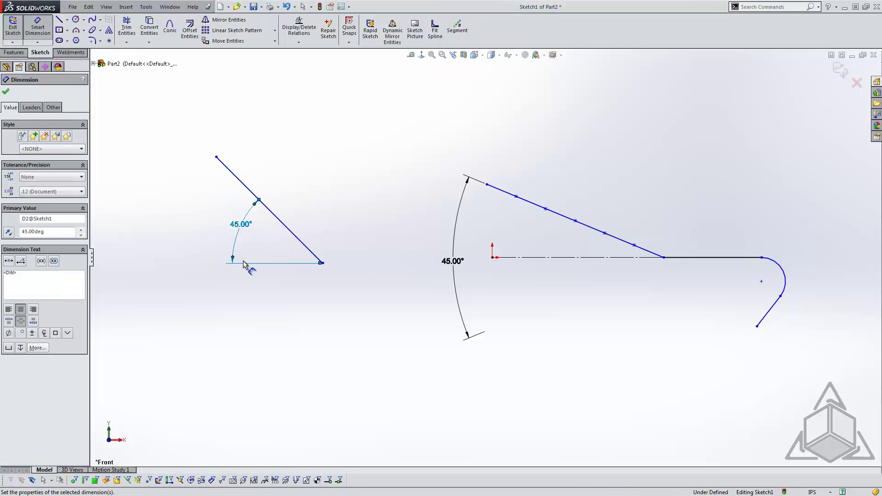
{"action": "left_click", "coordinate": [288, 331]}
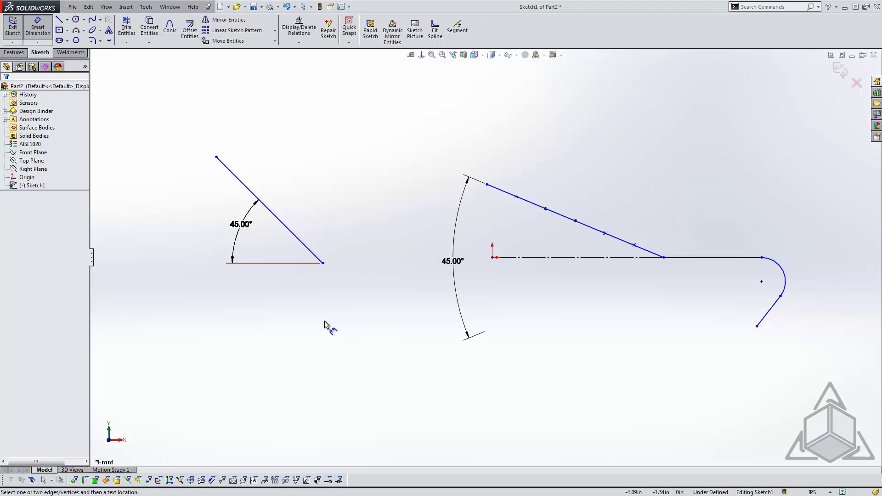
Delete all lines, arcs, points and dimensions from the sketch
{"action": "key", "text": "Escape"}
{"action": "key", "text": "z"}
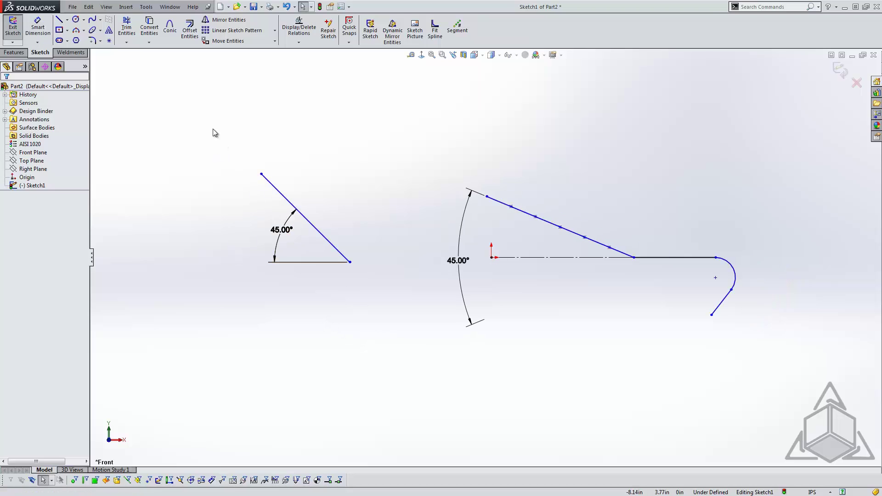
{"action": "mouse_move", "coordinate": [218, 136]}
{"action": "left_mouse_down"}
{"action": "mouse_move", "coordinate": [727, 394]}
{"action": "mouse_move", "coordinate": [764, 403]}
{"action": "mouse_move", "coordinate": [749, 390]}
{"action": "left_mouse_up"}
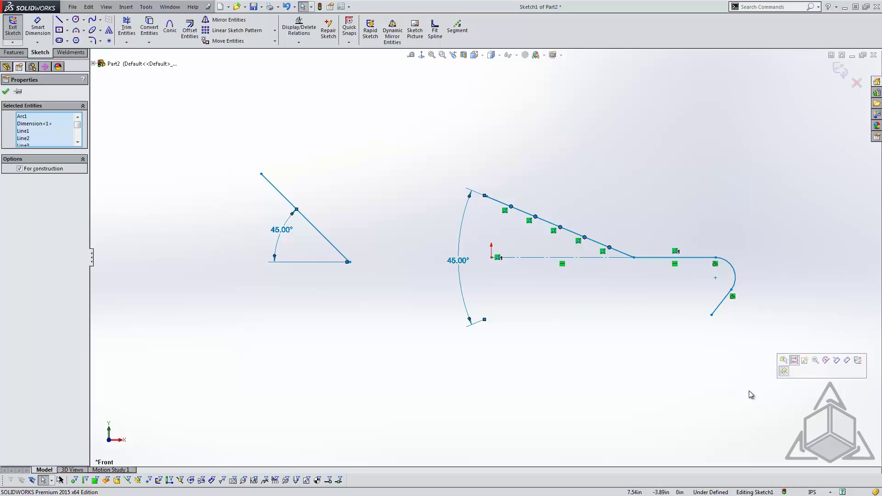
{"action": "key", "text": "Delete"}
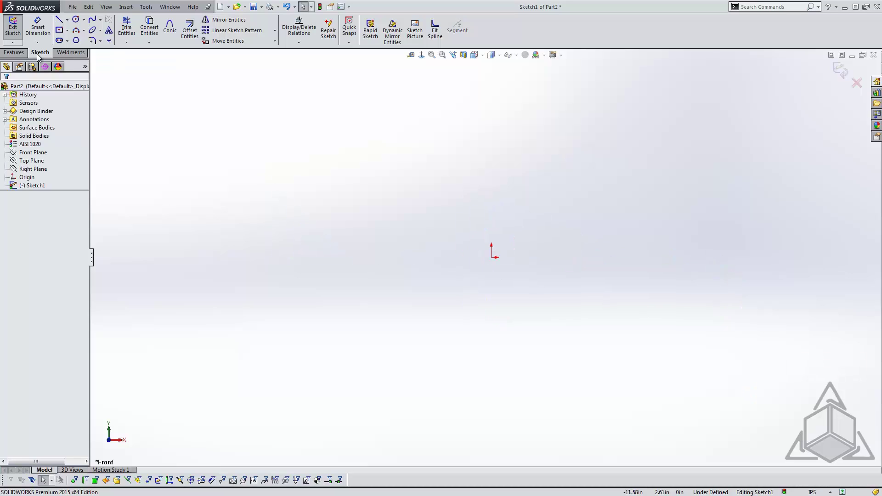
Sketch a center rectangle about 7.34 by 5.21 in with construction lines From Midpoints, and move its center point onto the origin
{"action": "left_click", "coordinate": [59, 30]}
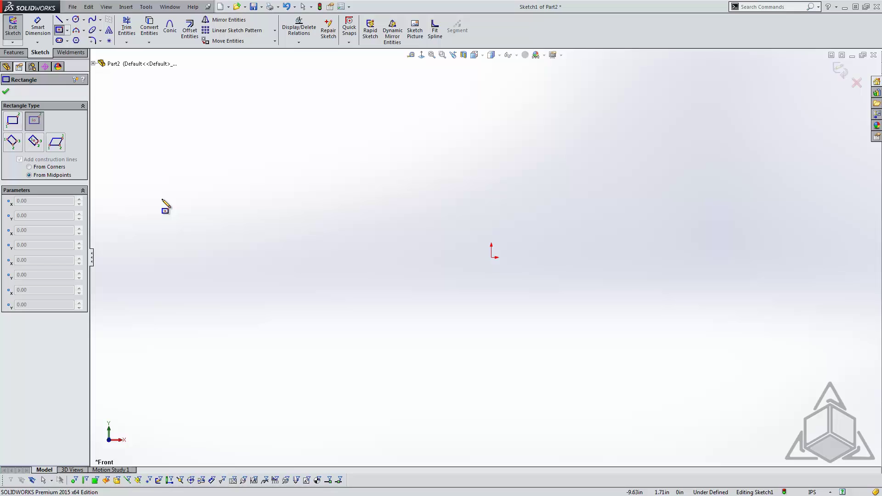
{"action": "left_click", "coordinate": [13, 121]}
{"action": "left_click", "coordinate": [12, 142]}
{"action": "left_click", "coordinate": [28, 143]}
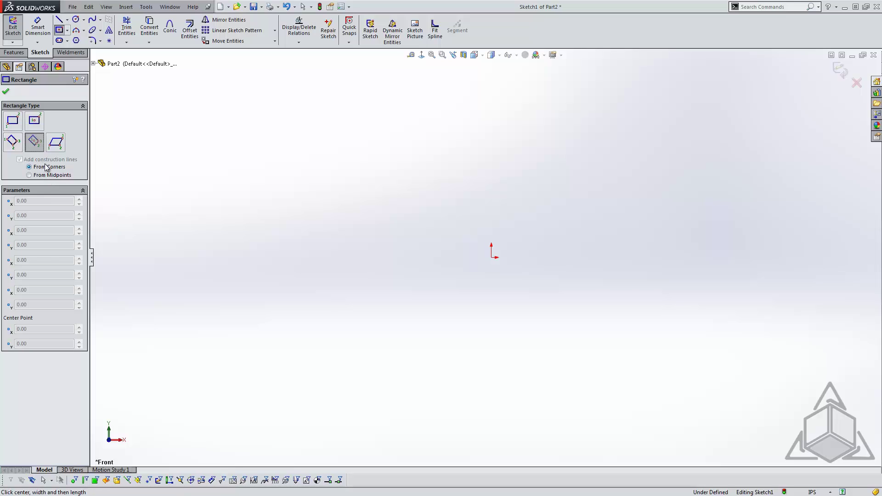
{"action": "left_click", "coordinate": [33, 125]}
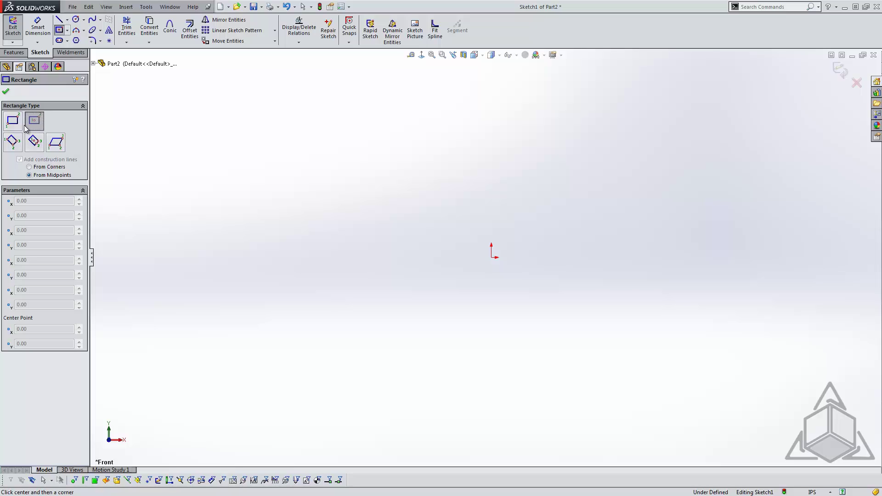
{"action": "left_click", "coordinate": [45, 169]}
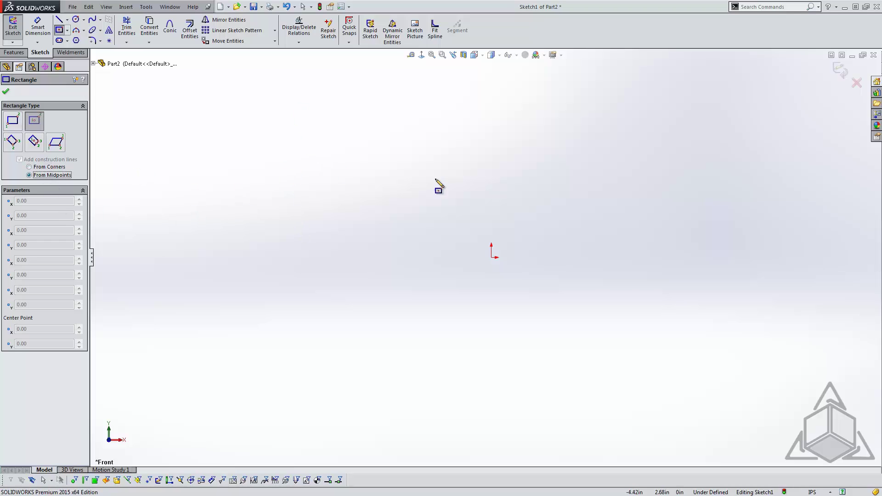
{"action": "left_click", "coordinate": [308, 209]}
{"action": "left_click", "coordinate": [369, 132]}
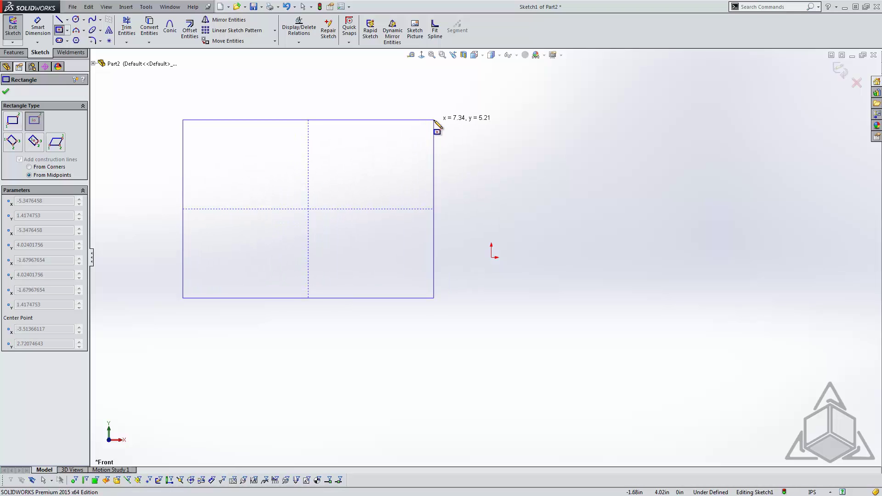
{"action": "left_click", "coordinate": [434, 120]}
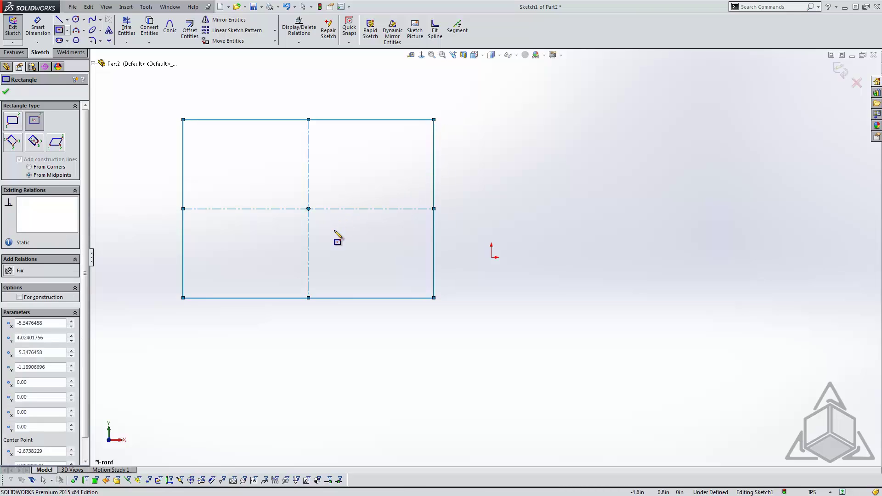
{"action": "key", "text": "Escape"}
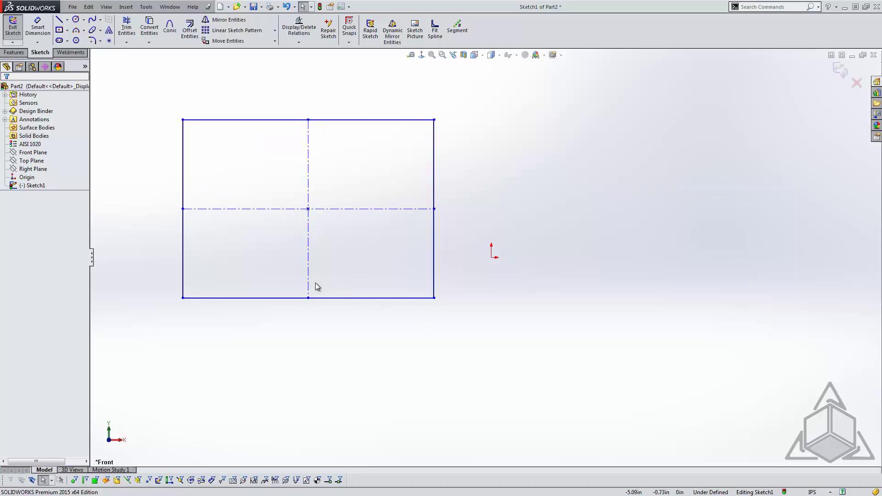
{"action": "left_click_drag", "start_coordinate": [309, 209], "coordinate": [492, 257]}
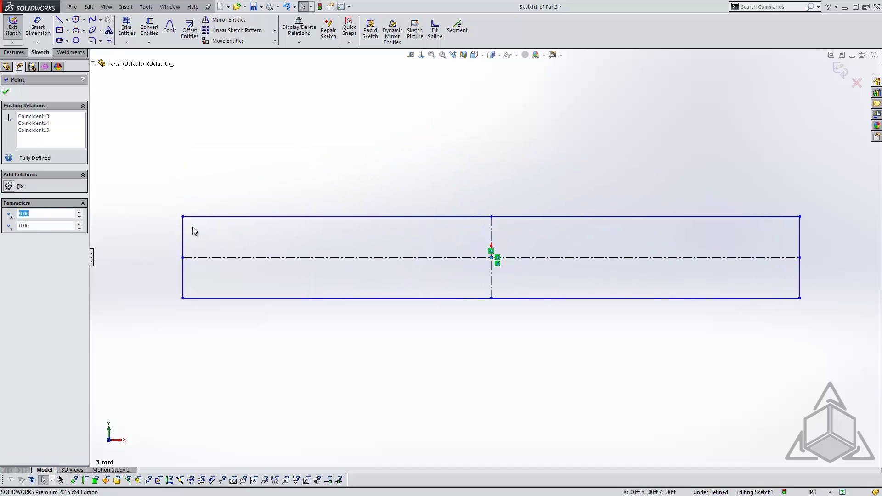
Resize the center rectangle by its upper-left corner to about 7.36 by 5.07 in
{"action": "left_click_drag", "start_coordinate": [184, 219], "coordinate": [343, 174]}
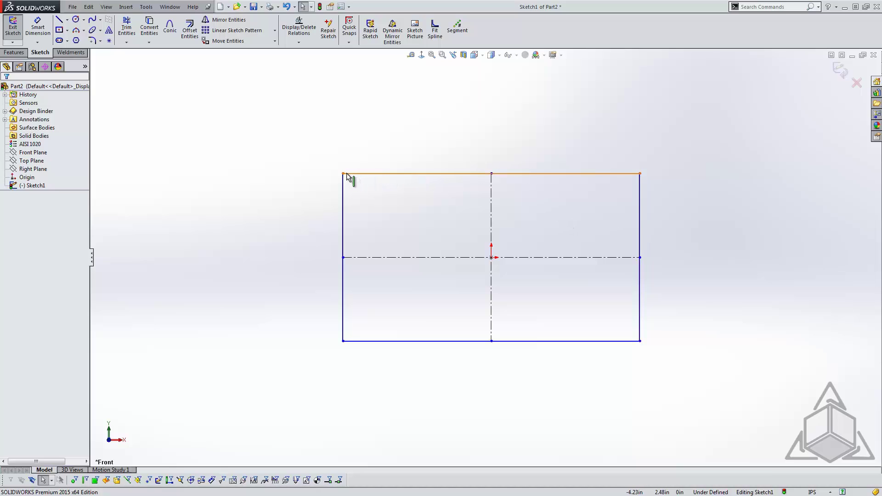
{"action": "left_click_drag", "start_coordinate": [344, 173], "coordinate": [365, 171]}
{"action": "left_click", "coordinate": [282, 192]}
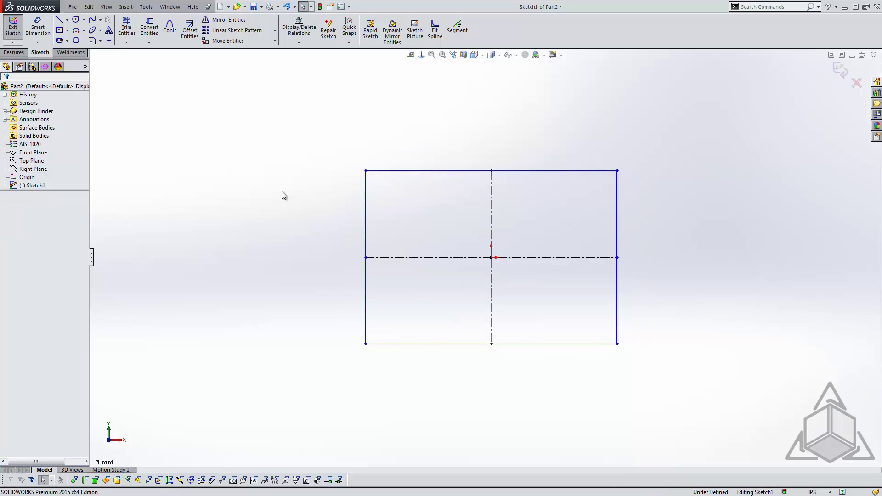
Fully define the sketch with baseline dimensions from the origin, and move both dimensions farther from the rectangle
{"action": "key", "text": "s"}
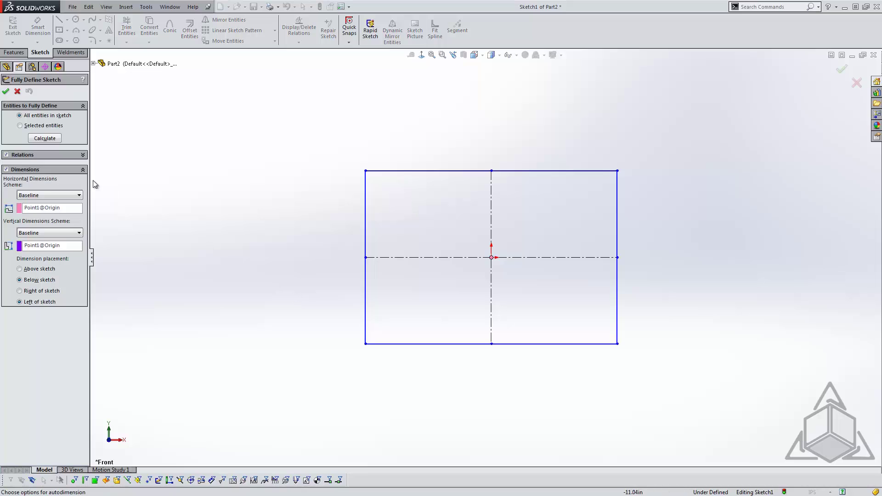
{"action": "left_click", "coordinate": [6, 92]}
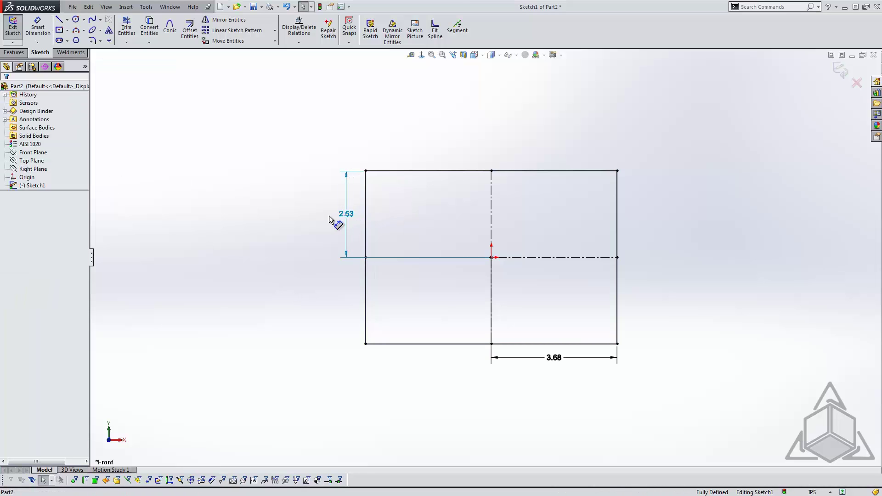
{"action": "left_click_drag", "start_coordinate": [329, 215], "coordinate": [322, 216]}
{"action": "left_click_drag", "start_coordinate": [558, 359], "coordinate": [559, 366]}
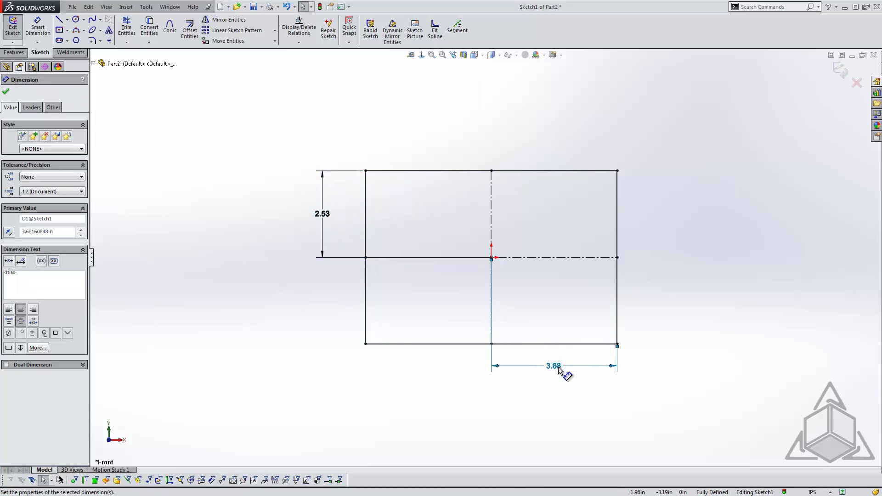
Set the rectangle's horizontal half-width dimension to 4 in and its vertical half-height dimension to 3 in
{"action": "double_click", "coordinate": [554, 366]}
{"action": "type", "text": "4"}
{"action": "key", "text": "Return"}
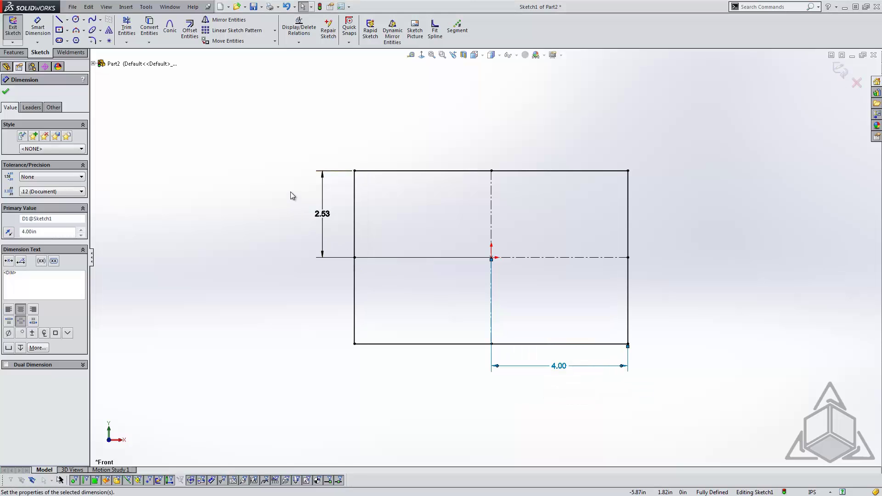
{"action": "double_click", "coordinate": [322, 213]}
{"action": "type", "text": "3"}
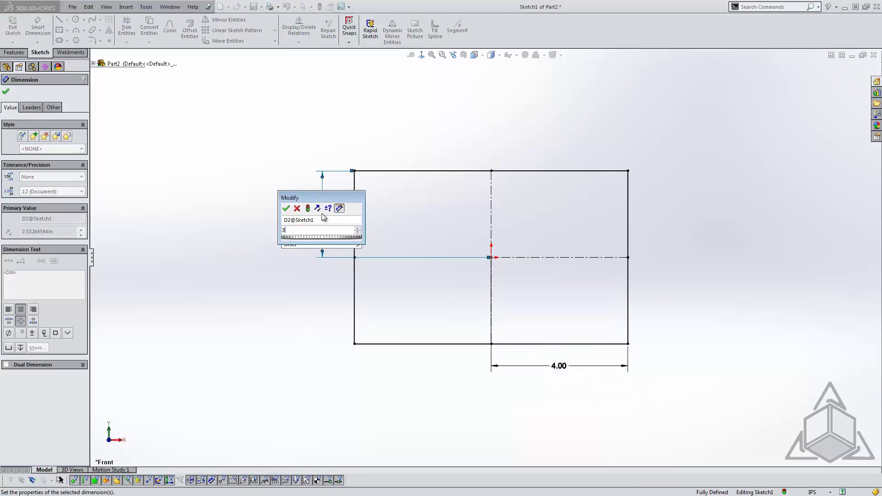
{"action": "key", "text": "Return"}
{"action": "left_click", "coordinate": [264, 240]}
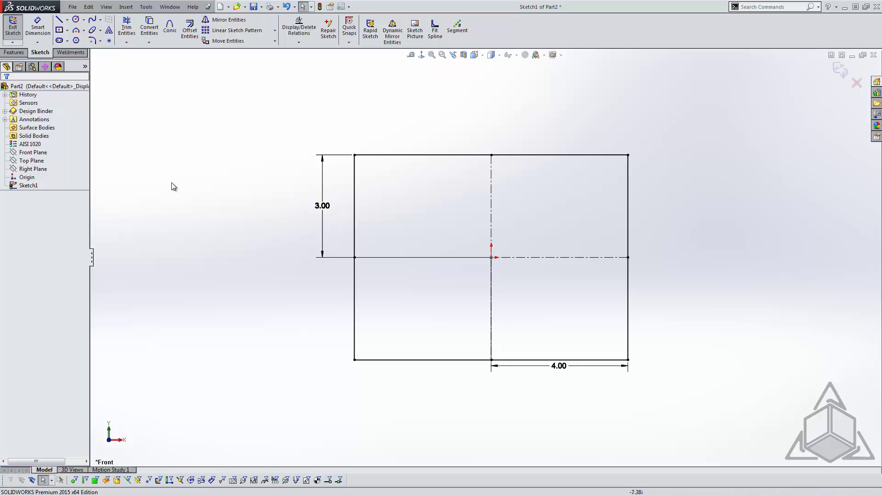
Extrude the rectangle as a blind boss 12.40 in deep from the sketch plane
{"action": "left_click", "coordinate": [14, 52]}
{"action": "left_click", "coordinate": [15, 40]}
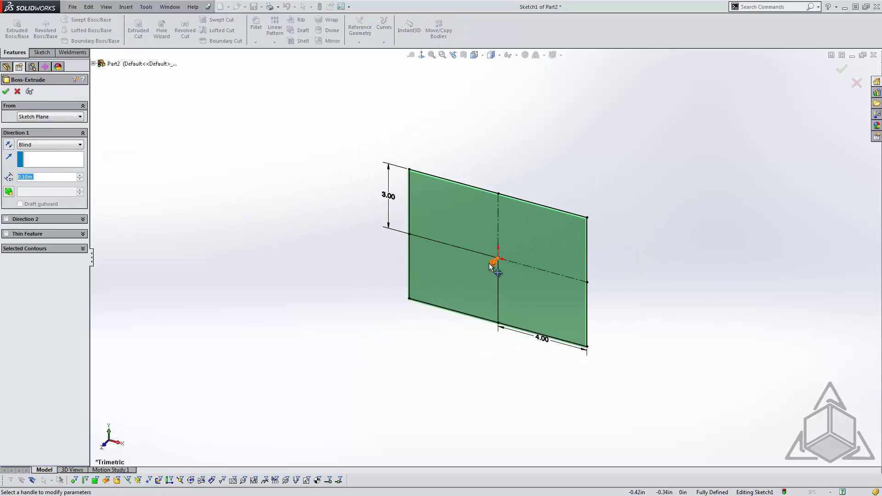
{"action": "mouse_move", "coordinate": [494, 263]}
{"action": "left_mouse_down"}
{"action": "mouse_move", "coordinate": [346, 361]}
{"action": "mouse_move", "coordinate": [321, 356]}
{"action": "left_mouse_up"}
{"action": "scroll", "coordinate": [320, 353], "scroll_direction": "up", "scroll_amount": 3}
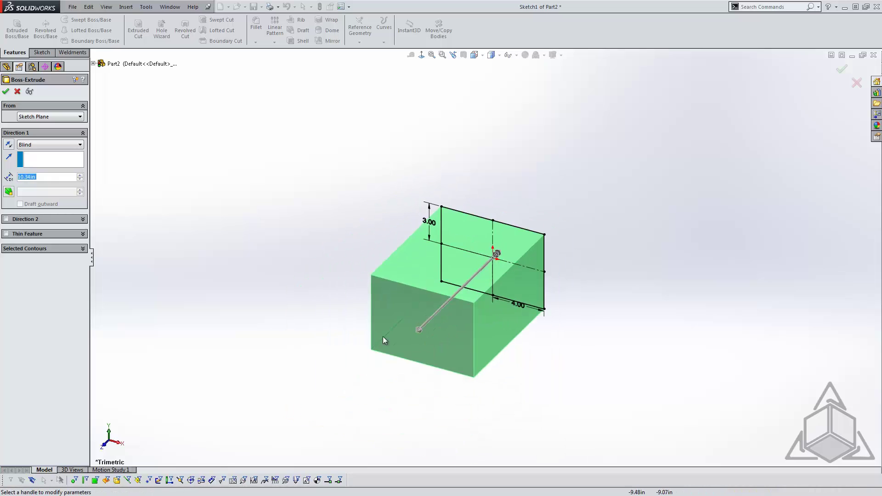
{"action": "left_click_drag", "start_coordinate": [419, 331], "coordinate": [405, 344]}
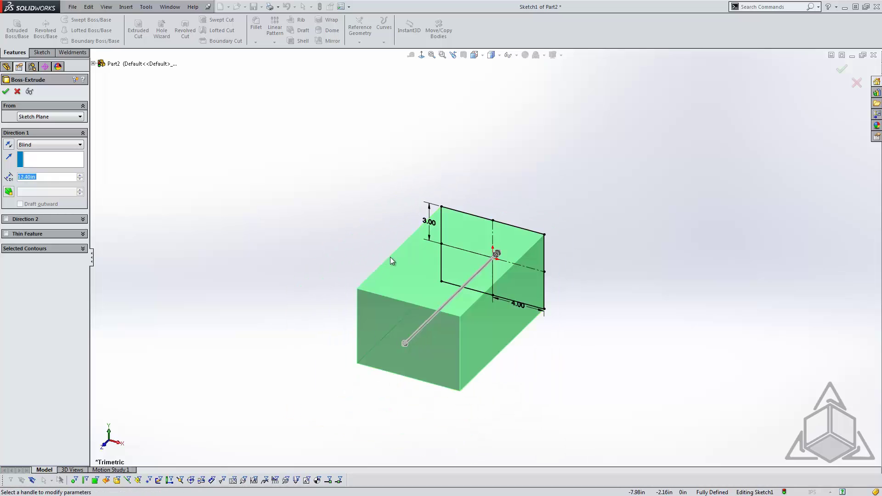
{"action": "left_click", "coordinate": [5, 92]}
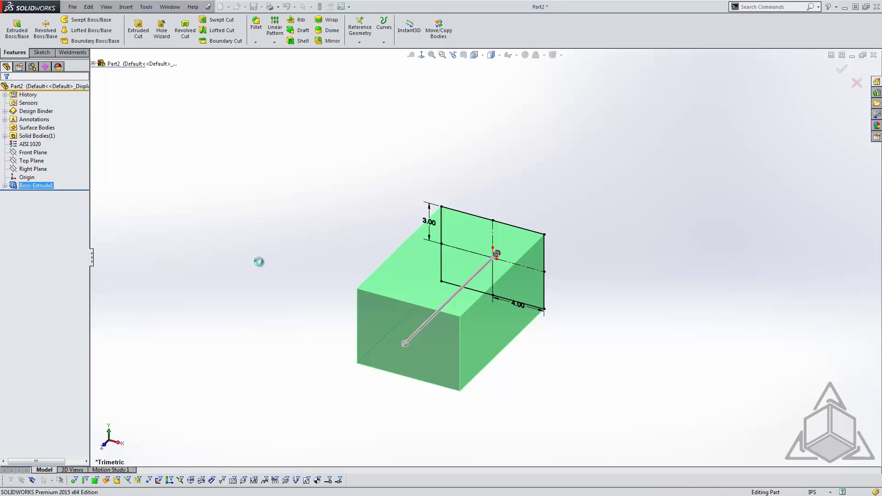
{"action": "middle_click_drag", "start_coordinate": [285, 302], "coordinate": [351, 322]}
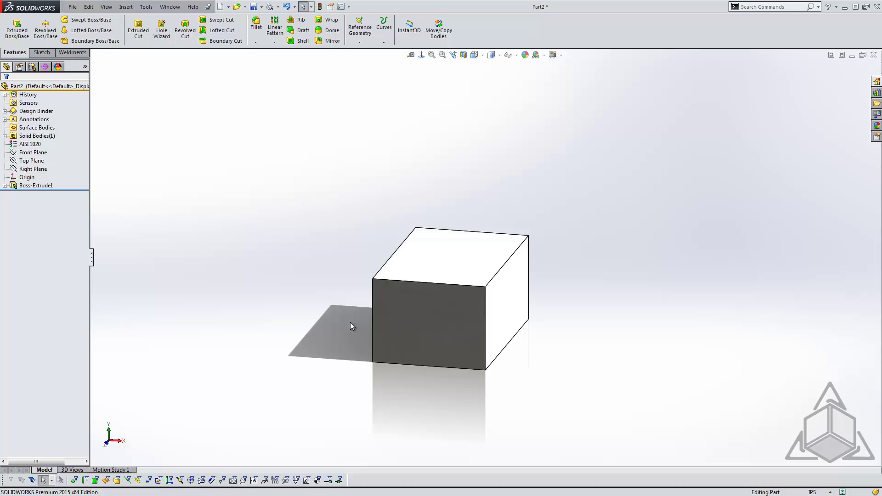
Start a constant size fillet with symmetric parameters on the block's upper-left lengthwise edge
{"action": "left_click", "coordinate": [256, 26]}
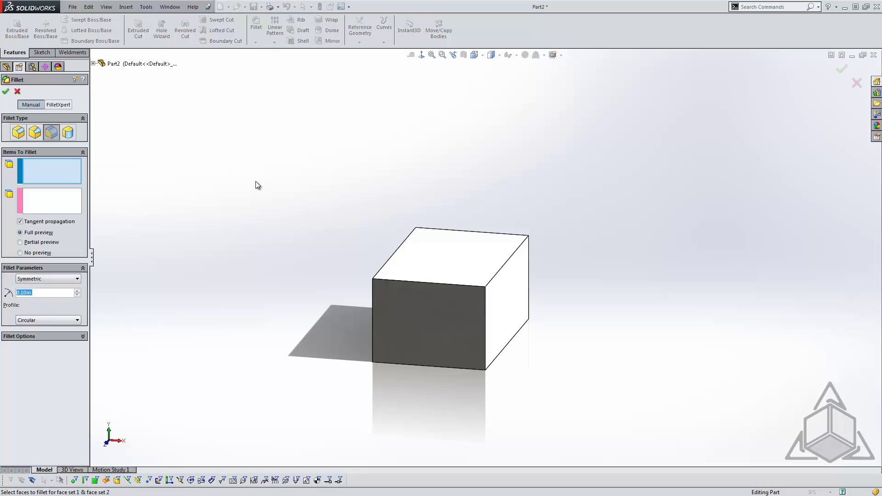
{"action": "left_click", "coordinate": [15, 136]}
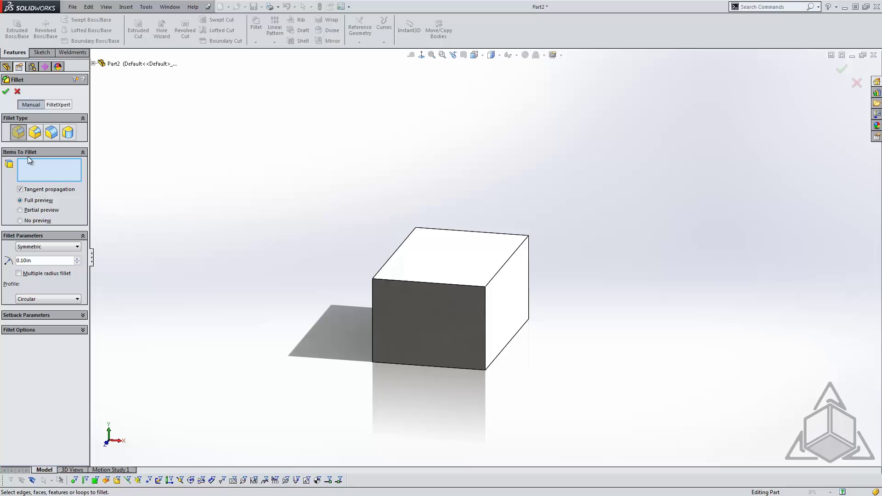
{"action": "left_click", "coordinate": [46, 247]}
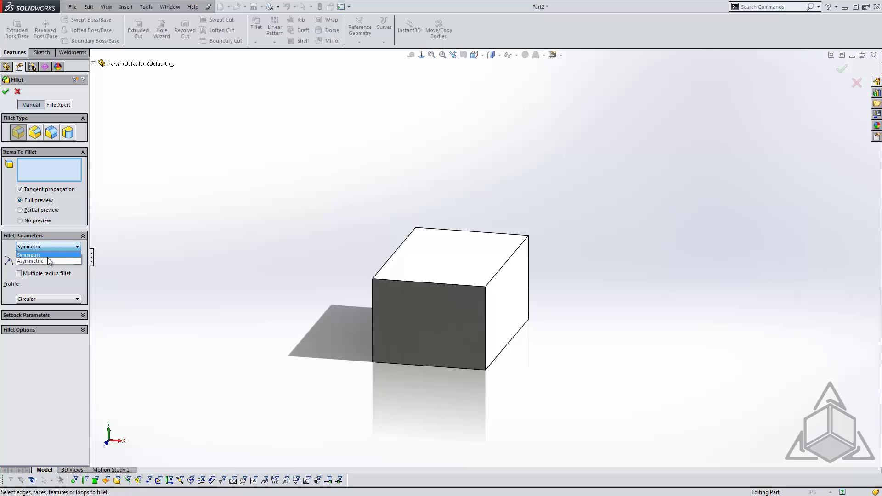
{"action": "left_click", "coordinate": [48, 255]}
{"action": "left_click", "coordinate": [391, 260]}
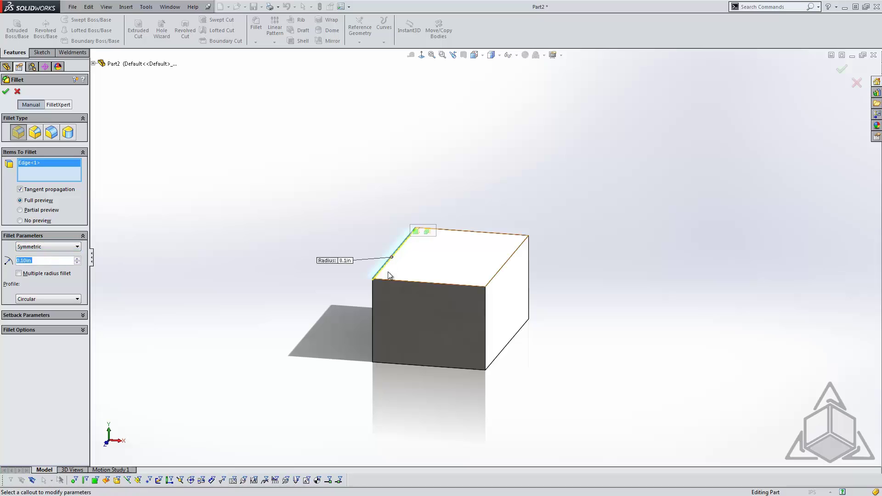
Set the symmetric fillet's radius to 1.40 in and show its circular profile in the Front view
{"action": "scroll", "coordinate": [394, 275], "scroll_direction": "down", "scroll_amount": 5}
{"action": "left_click", "coordinate": [57, 259]}
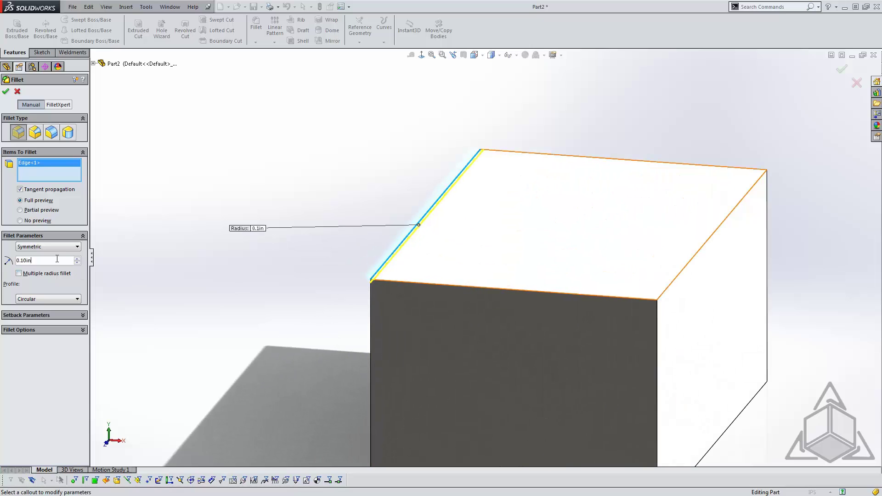
{"action": "scroll", "coordinate": [50, 260], "scroll_direction": "up", "scroll_amount": 10}
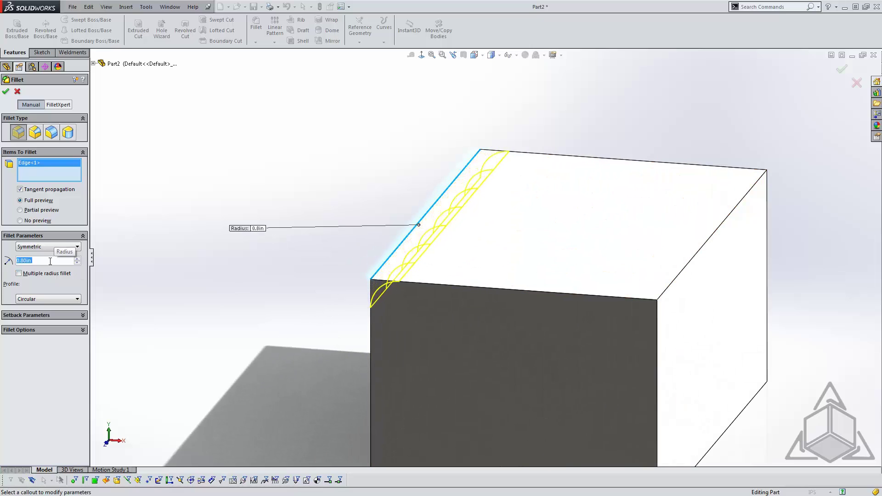
{"action": "scroll", "coordinate": [50, 261], "scroll_direction": "up", "scroll_amount": 3}
{"action": "middle_click_drag", "start_coordinate": [254, 308], "coordinate": [306, 293]}
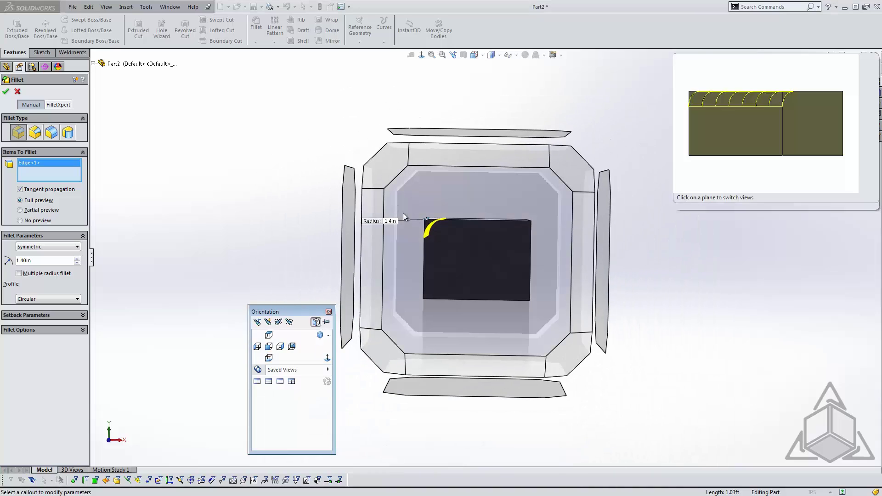
{"action": "left_click", "coordinate": [411, 203]}
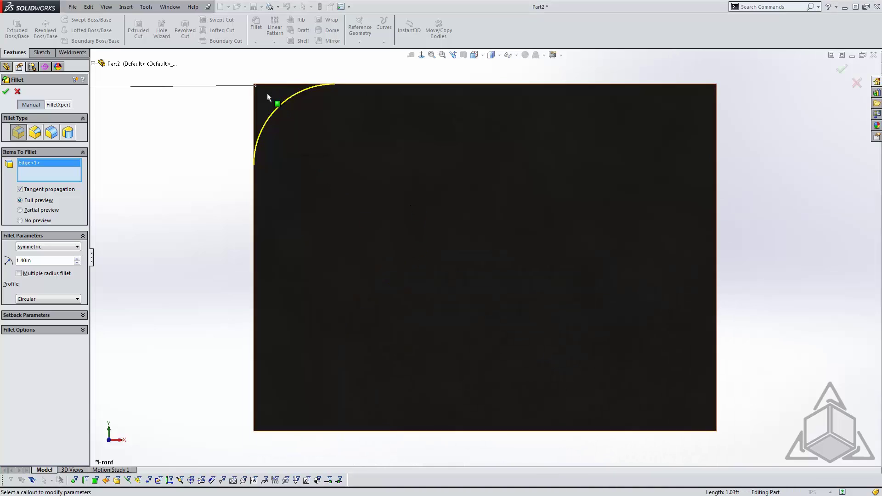
{"action": "scroll", "coordinate": [266, 93], "scroll_direction": "down", "scroll_amount": 2}
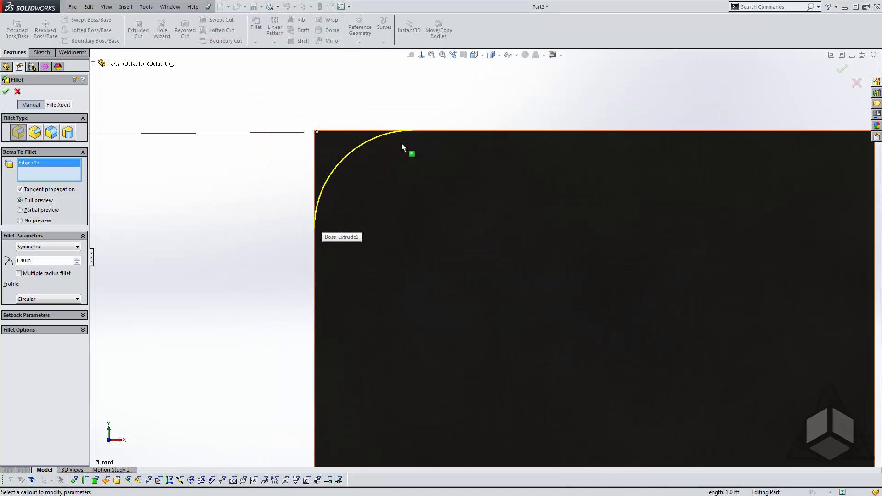
Make the fillet asymmetric, with distance 1 at 1.60 in and distance 2 at 0.69370079 in
{"action": "left_click", "coordinate": [54, 247]}
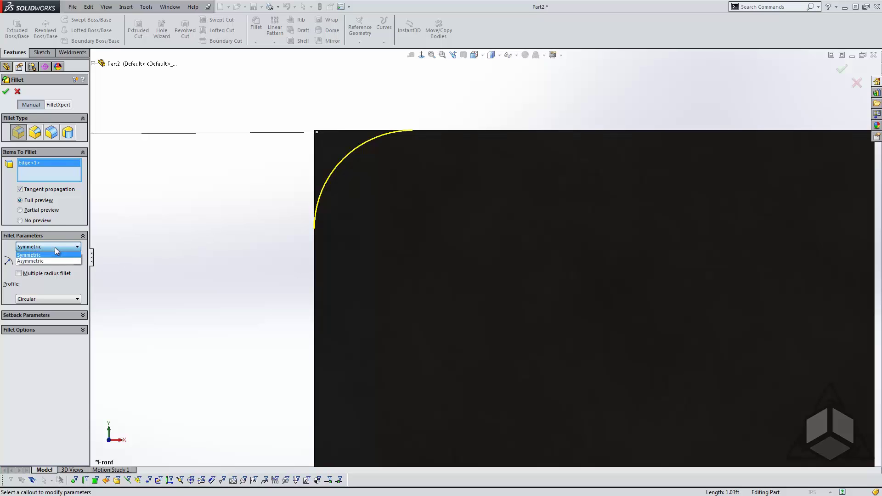
{"action": "left_click", "coordinate": [52, 261]}
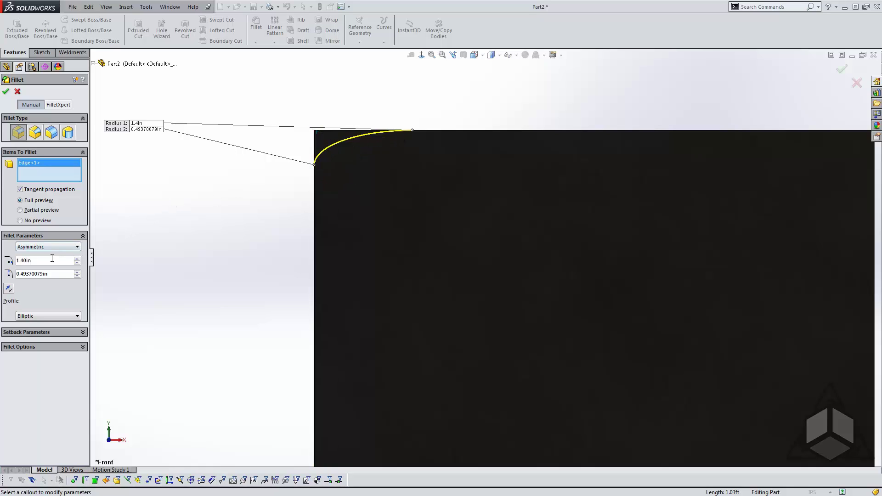
{"action": "scroll", "coordinate": [45, 264], "scroll_direction": "down", "scroll_amount": 1}
{"action": "scroll", "coordinate": [45, 264], "scroll_direction": "down", "scroll_amount": 7}
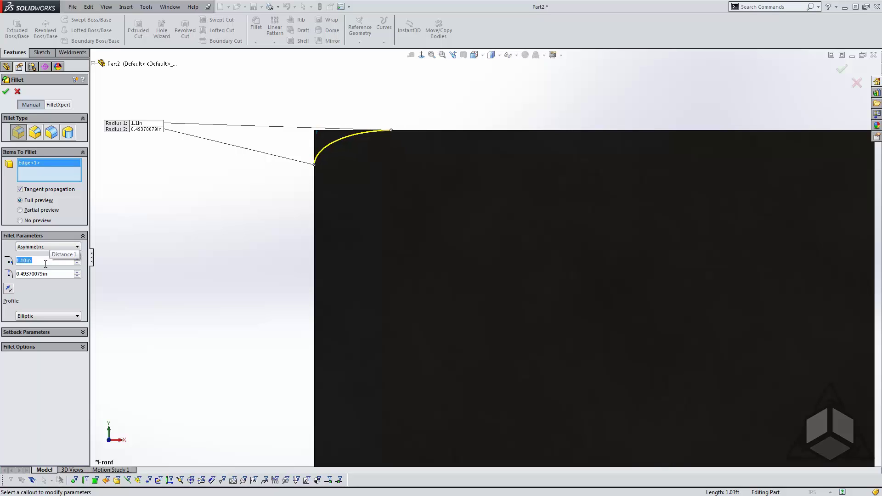
{"action": "scroll", "coordinate": [45, 264], "scroll_direction": "up", "scroll_amount": 10}
{"action": "left_click", "coordinate": [52, 274]}
{"action": "scroll", "coordinate": [51, 273], "scroll_direction": "down", "scroll_amount": 2}
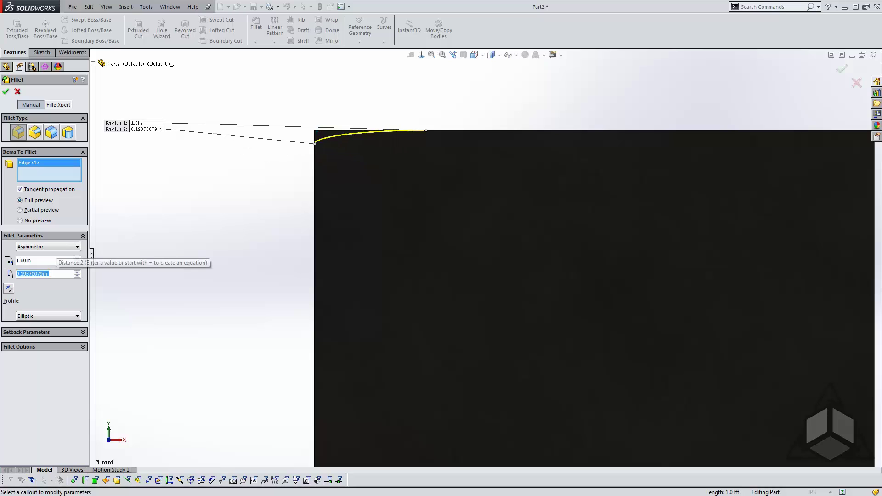
{"action": "scroll", "coordinate": [51, 273], "scroll_direction": "up", "scroll_amount": 12}
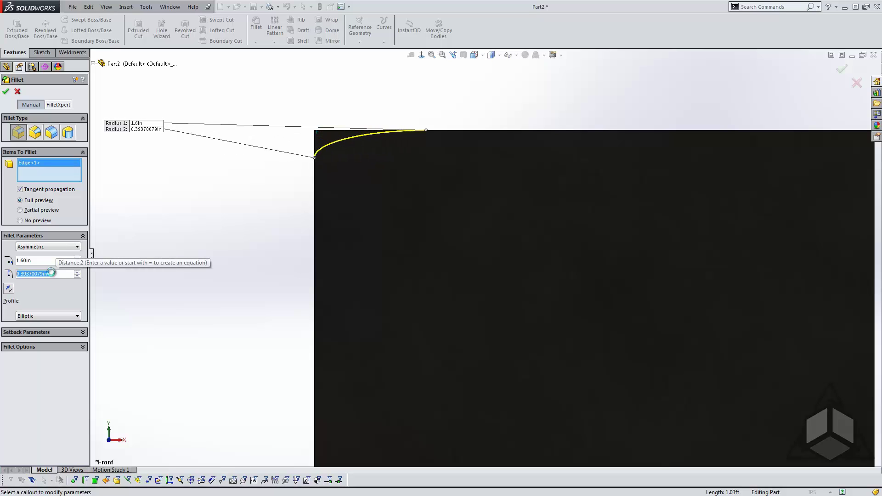
{"action": "scroll", "coordinate": [52, 273], "scroll_direction": "down", "scroll_amount": 8}
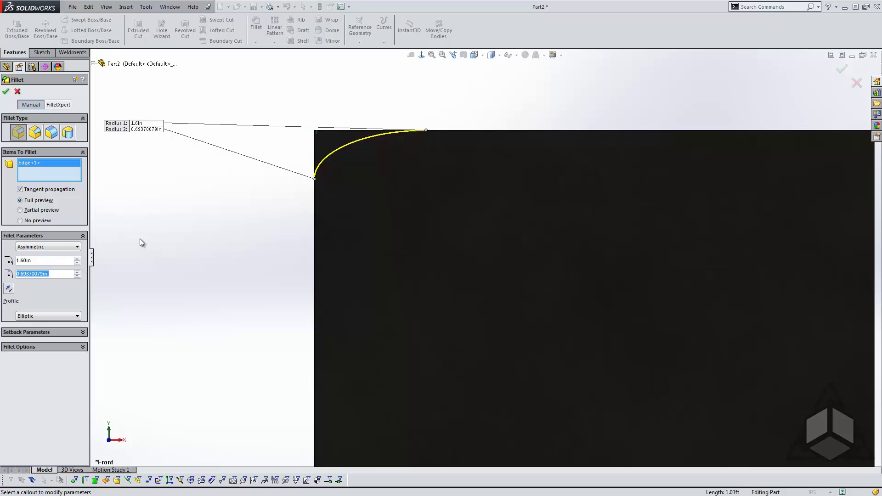
Change the fillet profile to Conic Rho, try lower rho values such as 0.45, and set rho to 0.75
{"action": "left_click", "coordinate": [73, 316]}
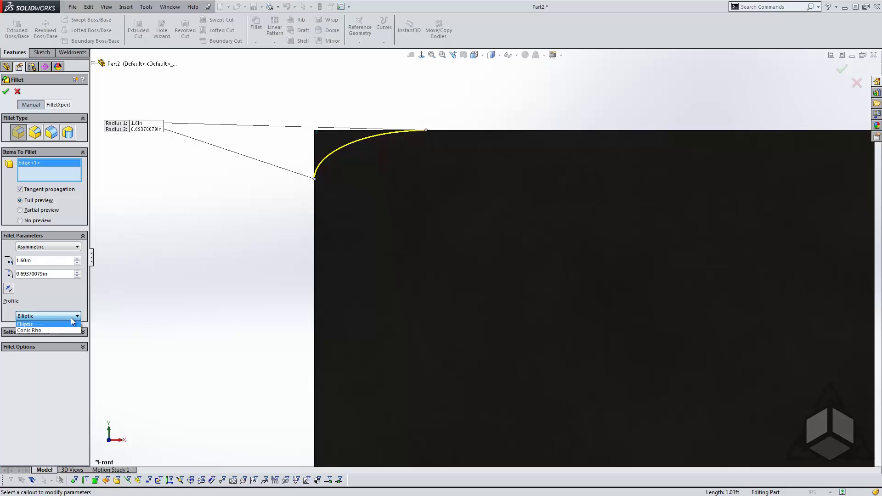
{"action": "left_click", "coordinate": [37, 330]}
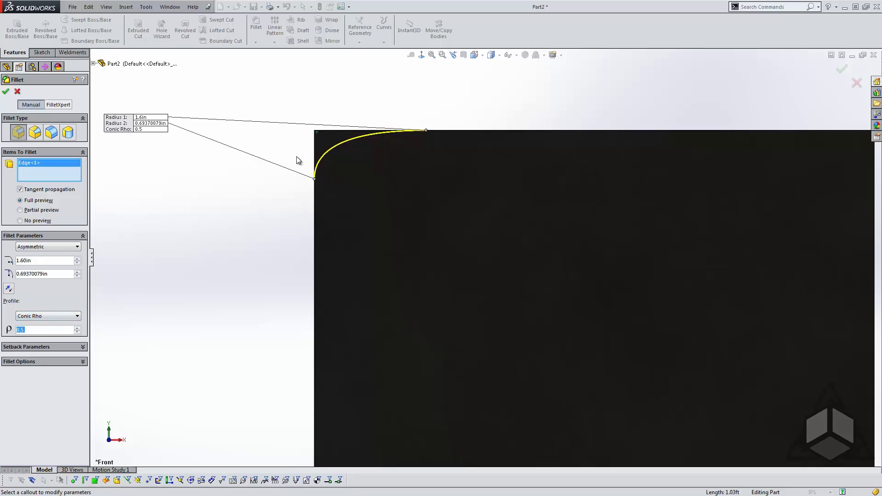
{"action": "scroll", "coordinate": [364, 136], "scroll_direction": "down", "scroll_amount": 3}
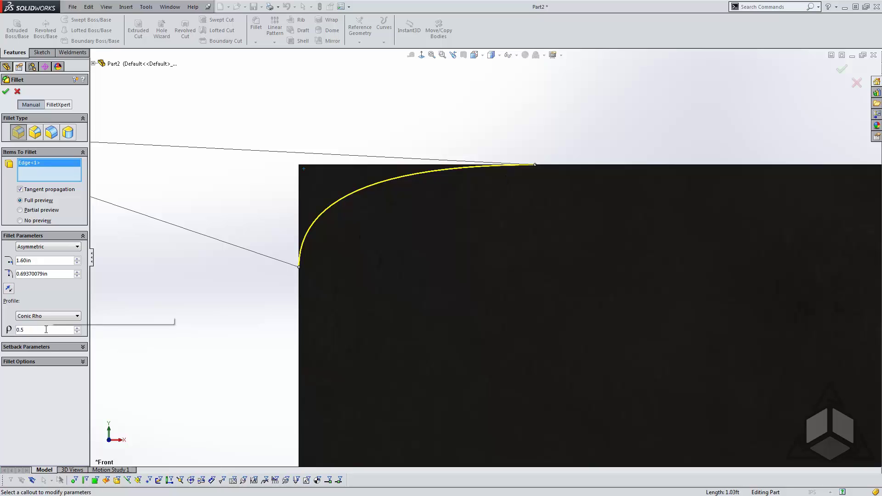
{"action": "scroll", "coordinate": [45, 331], "scroll_direction": "down", "scroll_amount": 3}
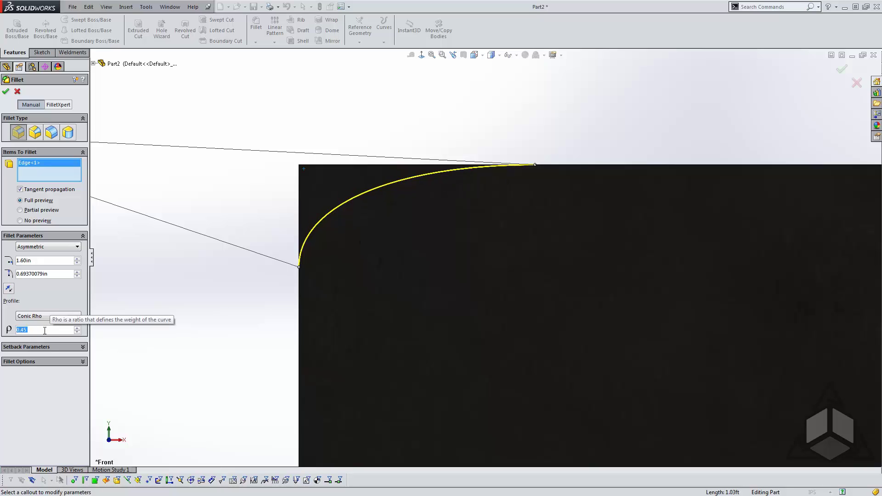
{"action": "scroll", "coordinate": [45, 330], "scroll_direction": "up", "scroll_amount": 2}
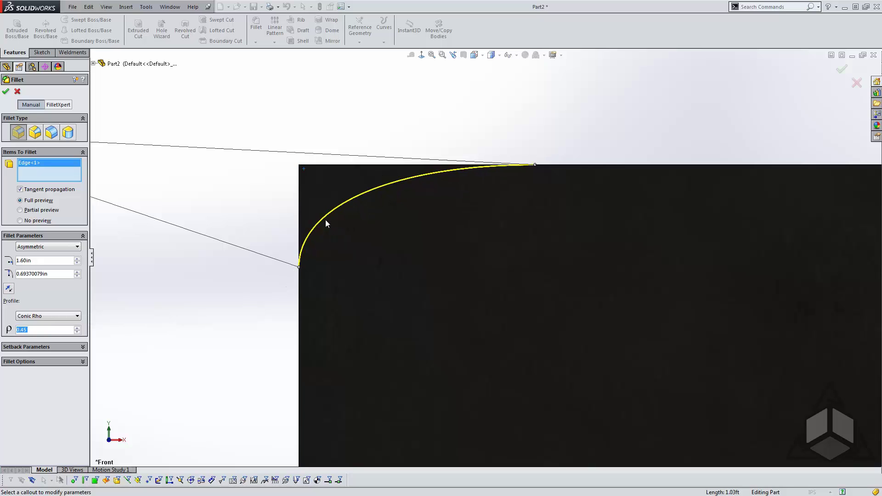
{"action": "scroll", "coordinate": [43, 330], "scroll_direction": "up", "scroll_amount": 2}
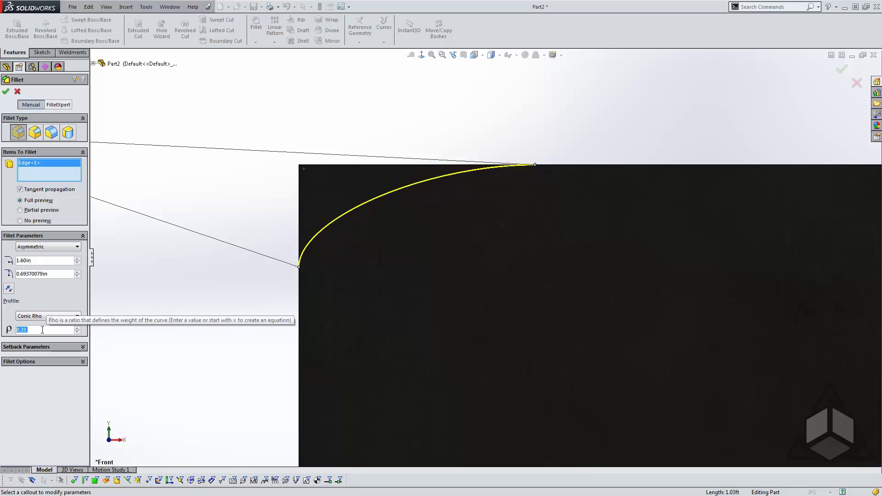
{"action": "scroll", "coordinate": [42, 330], "scroll_direction": "up", "scroll_amount": 2}
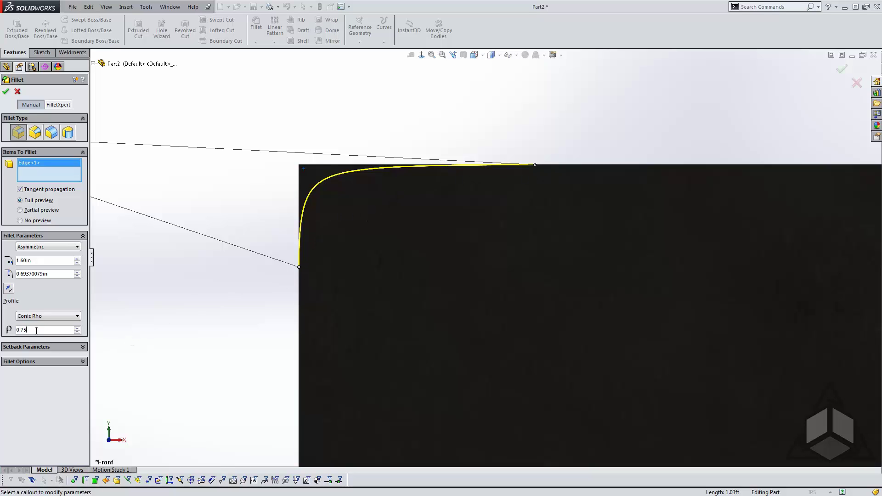
Compare conic rho values such as 0.65 and 0.6, set rho to 0.55, and accept the asymmetric fillet
{"action": "scroll", "coordinate": [37, 330], "scroll_direction": "down", "scroll_amount": 2}
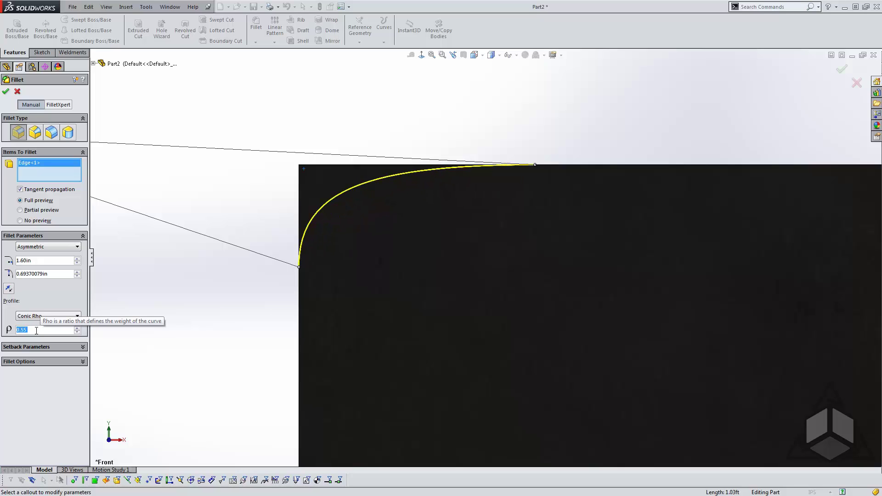
{"action": "scroll", "coordinate": [36, 331], "scroll_direction": "up", "scroll_amount": 1}
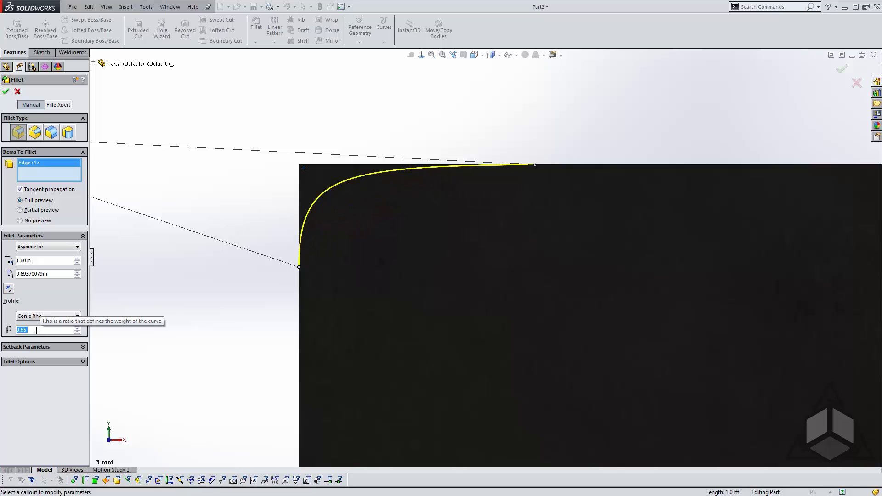
{"action": "scroll", "coordinate": [36, 331], "scroll_direction": "down", "scroll_amount": 1}
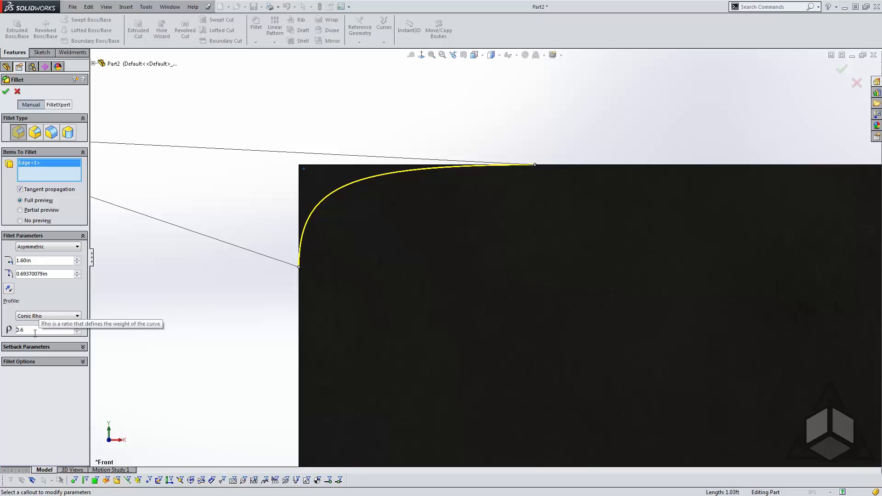
{"action": "scroll", "coordinate": [35, 334], "scroll_direction": "down", "scroll_amount": 4}
{"action": "scroll", "coordinate": [35, 334], "scroll_direction": "up", "scroll_amount": 4}
{"action": "scroll", "coordinate": [35, 334], "scroll_direction": "down", "scroll_amount": 1}
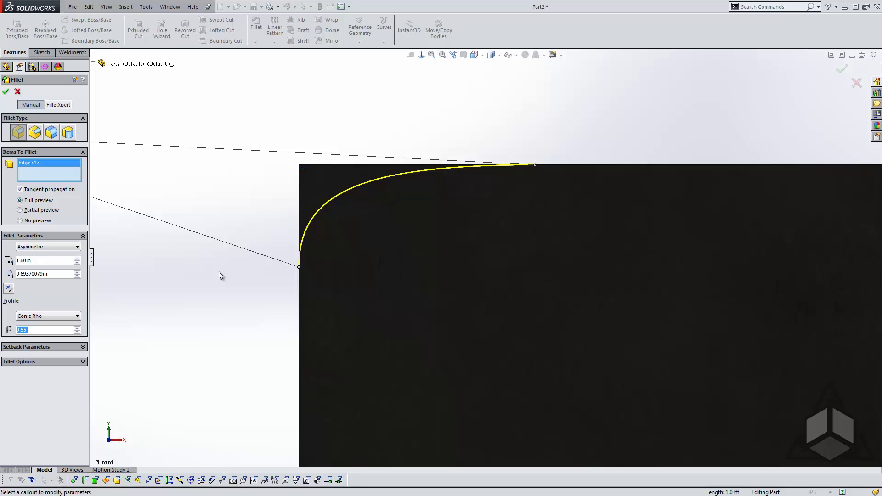
{"action": "left_click", "coordinate": [6, 91]}
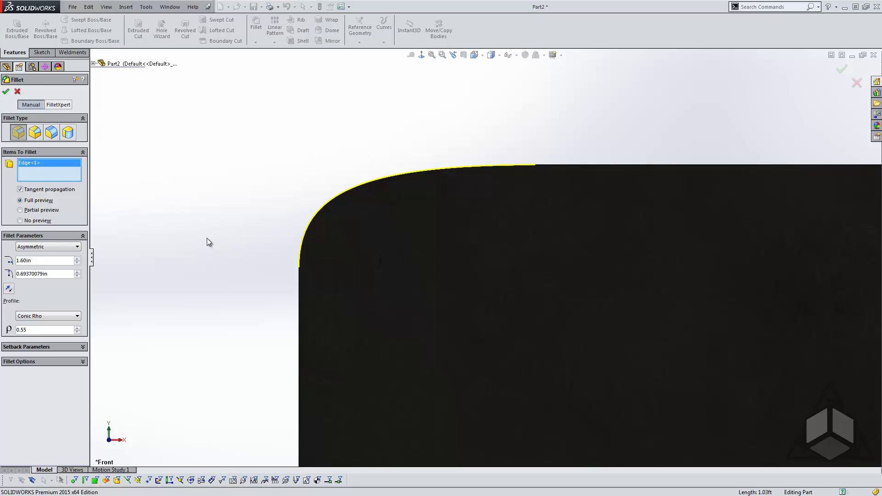
Start a new sketch on the block's flat top face beside the fillet
{"action": "scroll", "coordinate": [290, 235], "scroll_direction": "up", "scroll_amount": 6}
{"action": "mouse_move", "coordinate": [418, 238]}
{"action": "middle_mouse_down"}
{"action": "mouse_move", "coordinate": [422, 270]}
{"action": "mouse_move", "coordinate": [423, 254]}
{"action": "middle_mouse_up"}
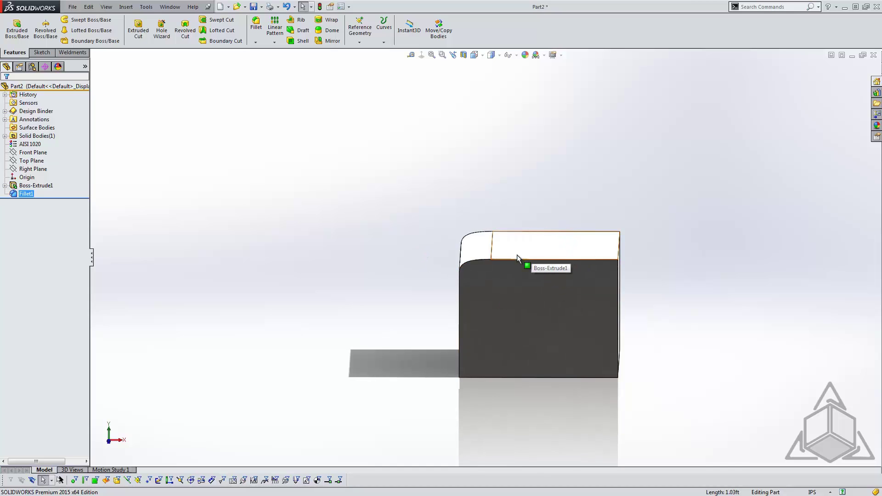
{"action": "middle_click_drag", "start_coordinate": [520, 262], "coordinate": [504, 311]}
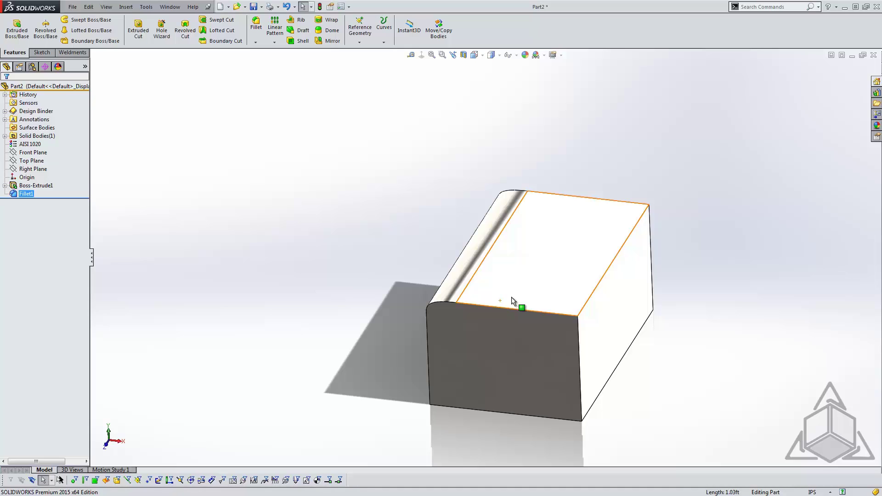
{"action": "left_click", "coordinate": [514, 296]}
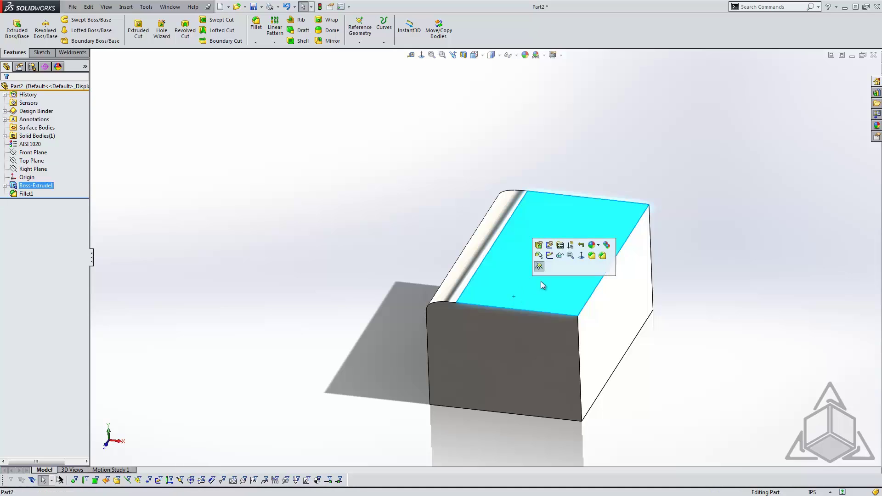
{"action": "left_click", "coordinate": [554, 259]}
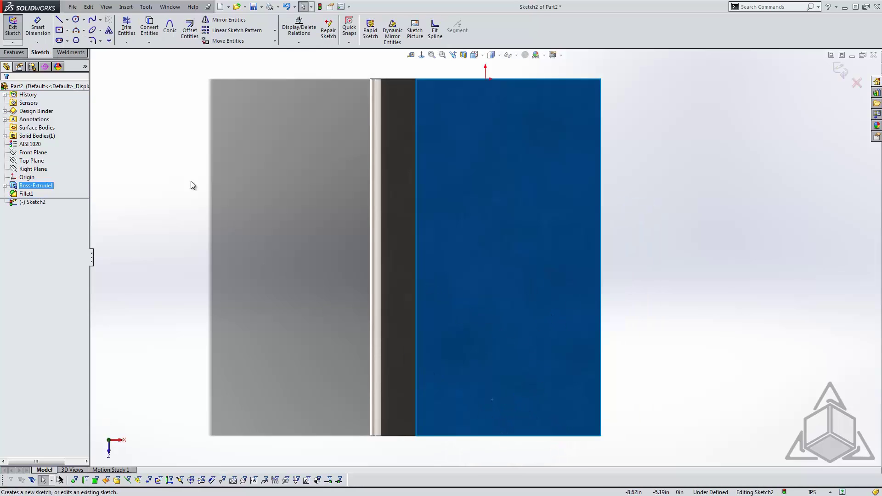
Sketch an open three-line profile with a slanted, a horizontal and a vertical side, both ends overhanging the top face's front edge
{"action": "left_click", "coordinate": [58, 19]}
{"action": "scroll", "coordinate": [502, 364], "scroll_direction": "up", "scroll_amount": 4}
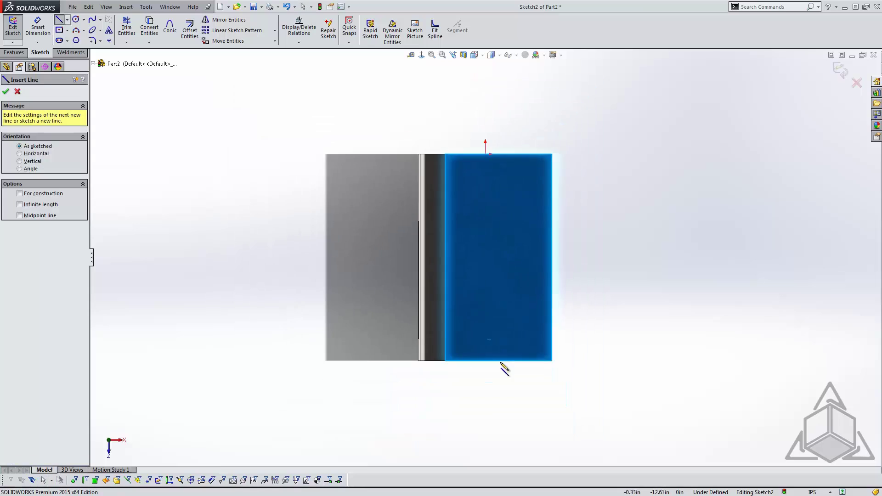
{"action": "scroll", "coordinate": [463, 360], "scroll_direction": "down", "scroll_amount": 4}
{"action": "left_click", "coordinate": [467, 358]}
{"action": "left_click", "coordinate": [487, 302]}
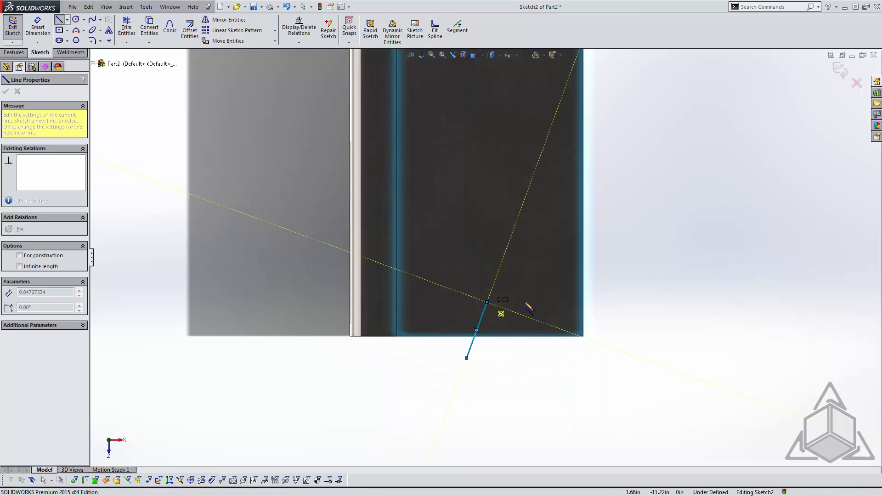
{"action": "left_click", "coordinate": [529, 301]}
{"action": "left_click", "coordinate": [530, 370]}
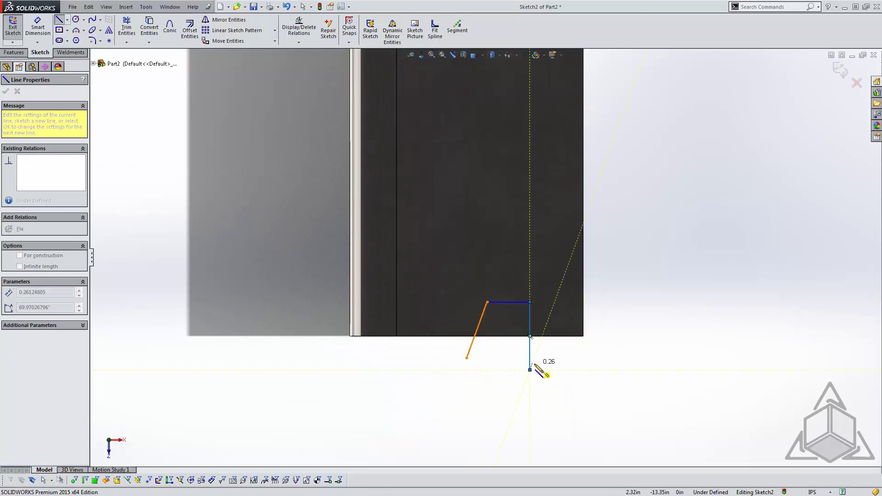
{"action": "key", "text": "Escape"}
Start an Extruded Cut and select the region enclosed by the open profile and the block's front edge as its contour
{"action": "middle_click_drag", "start_coordinate": [495, 364], "coordinate": [457, 205]}
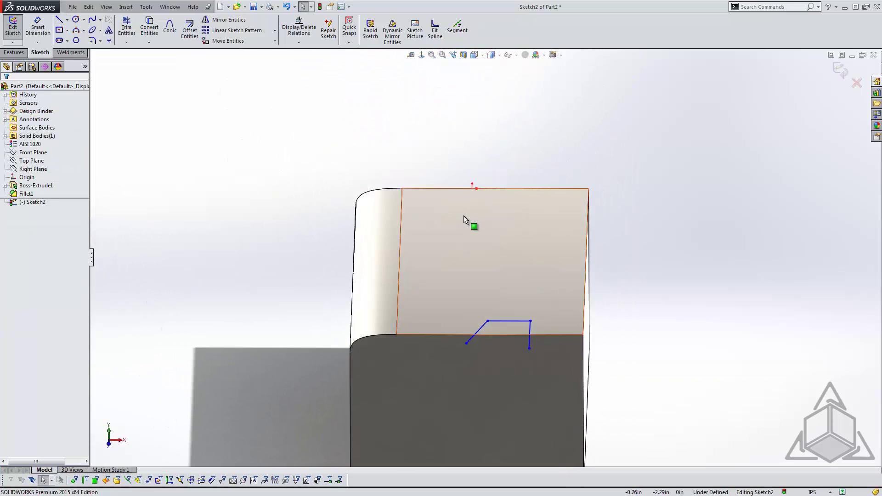
{"action": "left_click", "coordinate": [24, 53]}
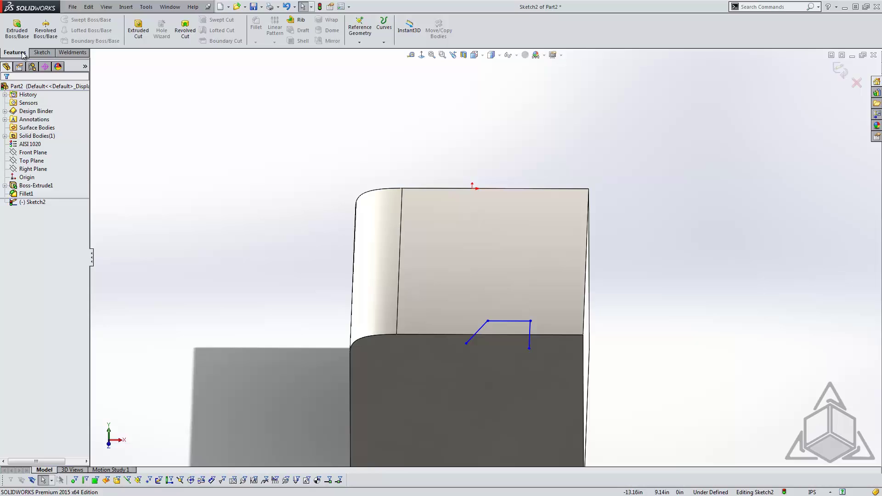
{"action": "left_click", "coordinate": [138, 30]}
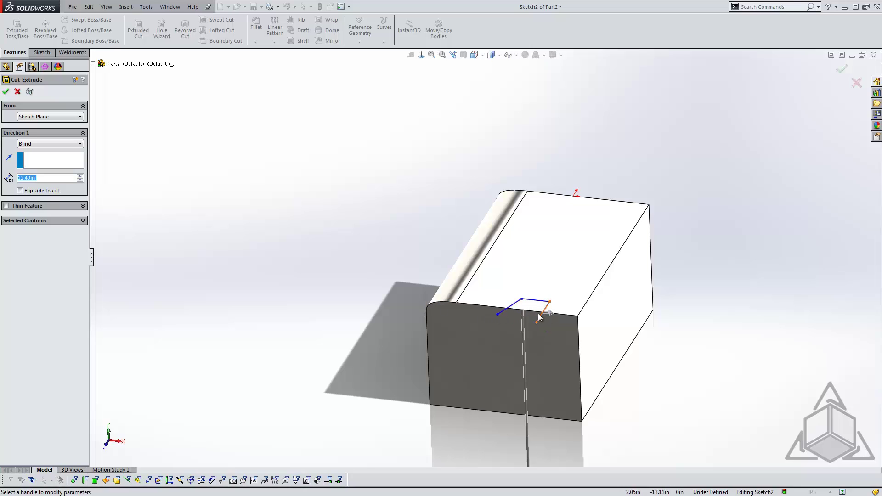
{"action": "scroll", "coordinate": [538, 314], "scroll_direction": "down", "scroll_amount": 3}
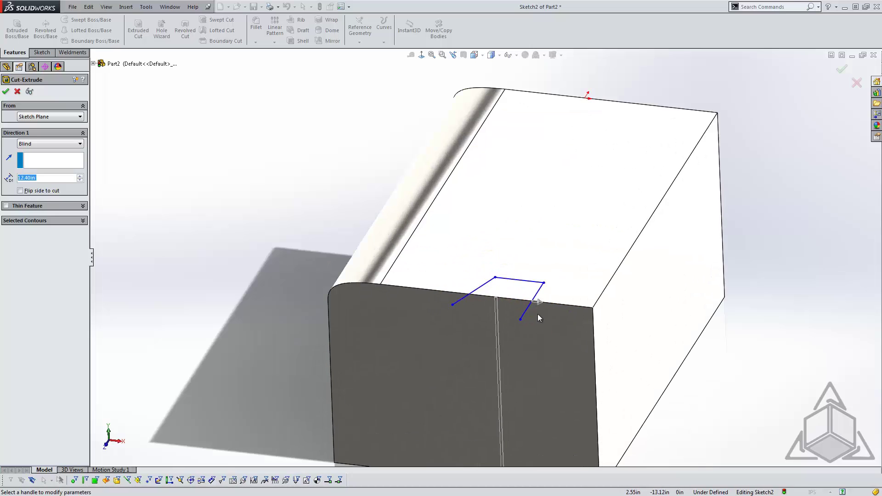
{"action": "middle_click_drag", "start_coordinate": [497, 283], "coordinate": [496, 294]}
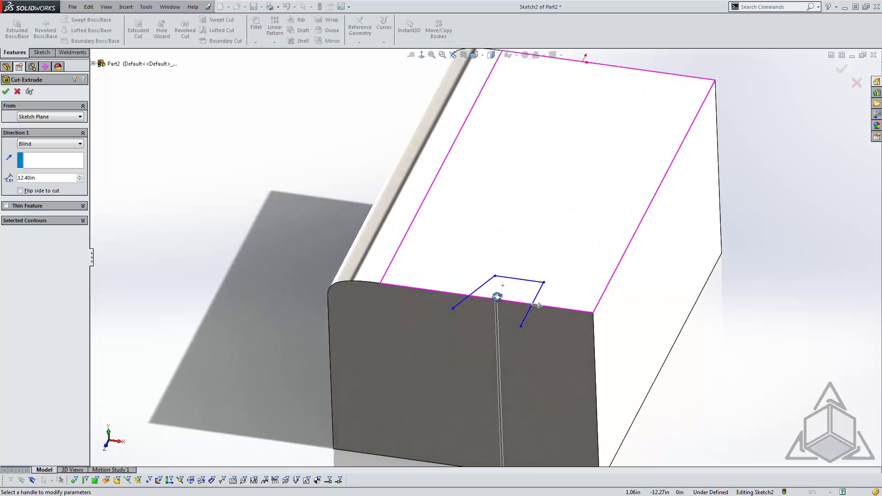
{"action": "left_click", "coordinate": [83, 221]}
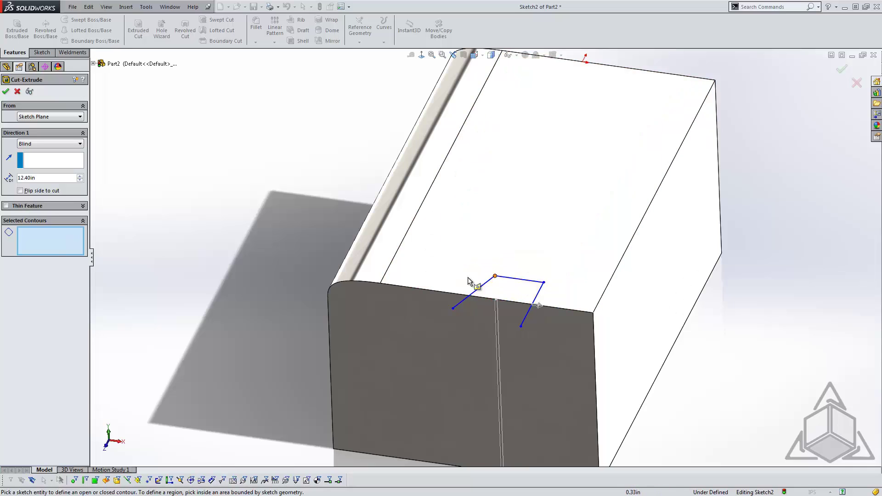
{"action": "left_click", "coordinate": [496, 286]}
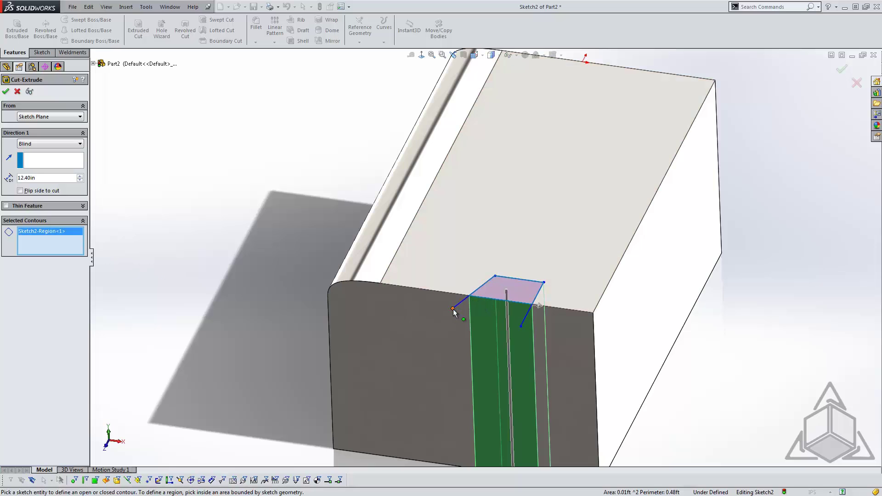
Set the blind cut's depth to 3.13 in and complete the notch in the block's front edge
{"action": "middle_click_drag", "start_coordinate": [504, 276], "coordinate": [493, 315]}
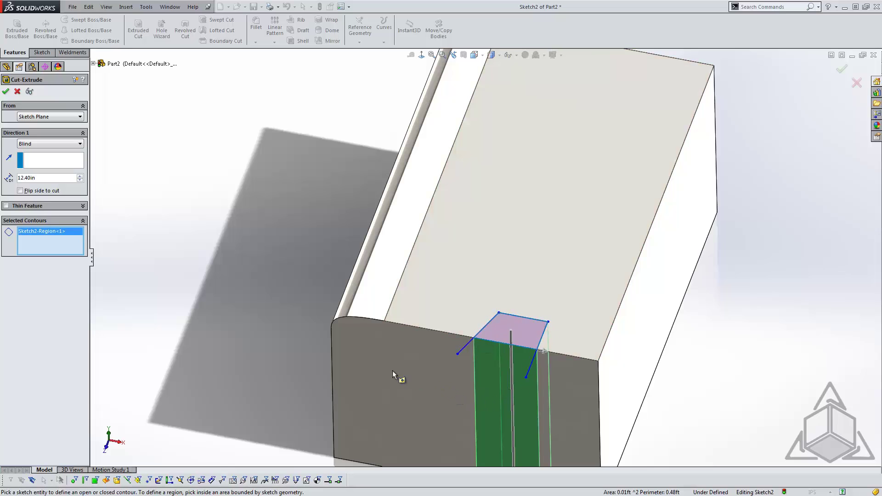
{"action": "scroll", "coordinate": [393, 368], "scroll_direction": "up", "scroll_amount": 5}
{"action": "scroll", "coordinate": [492, 319], "scroll_direction": "down", "scroll_amount": 2}
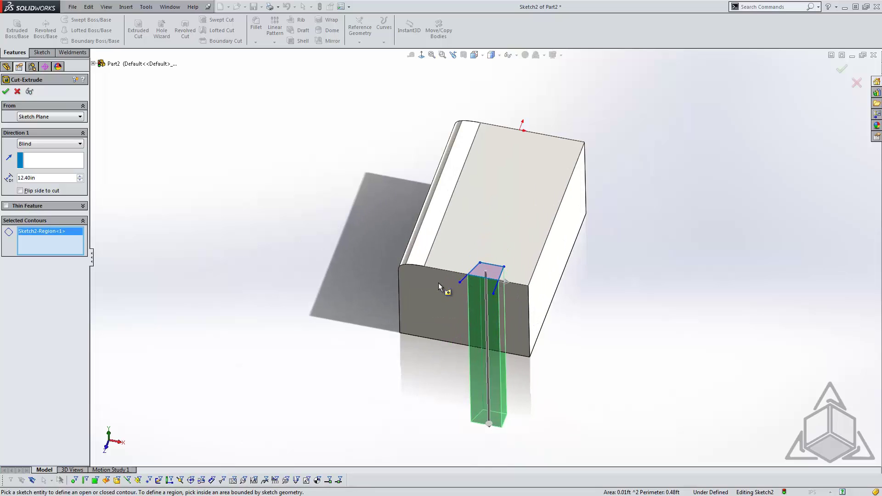
{"action": "left_click_drag", "start_coordinate": [489, 424], "coordinate": [485, 314]}
{"action": "scroll", "coordinate": [502, 287], "scroll_direction": "down", "scroll_amount": 2}
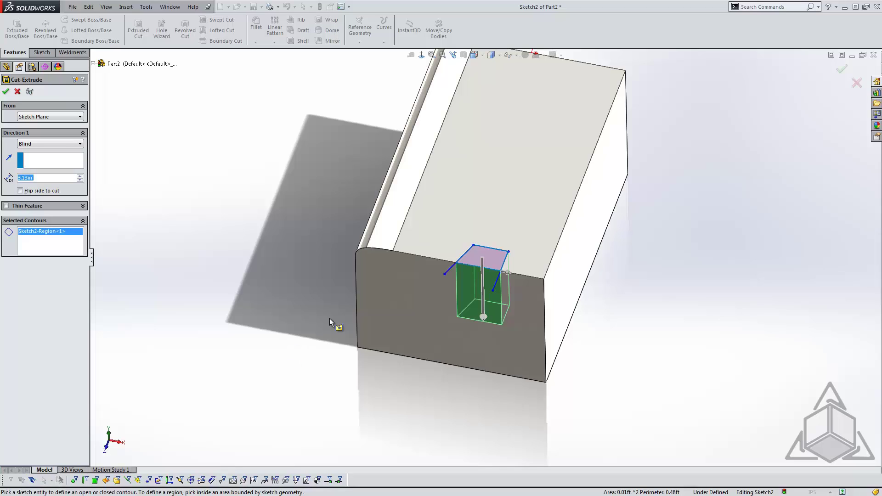
{"action": "scroll", "coordinate": [504, 259], "scroll_direction": "down", "scroll_amount": 4}
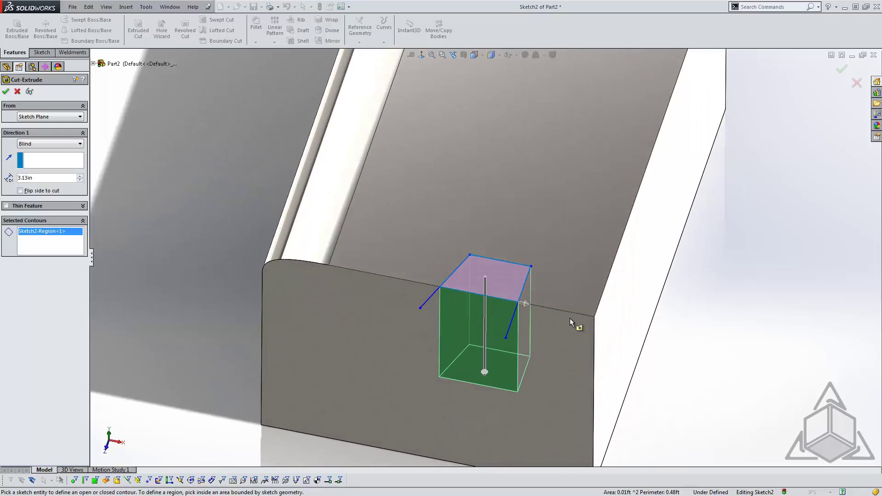
{"action": "left_click", "coordinate": [5, 92]}
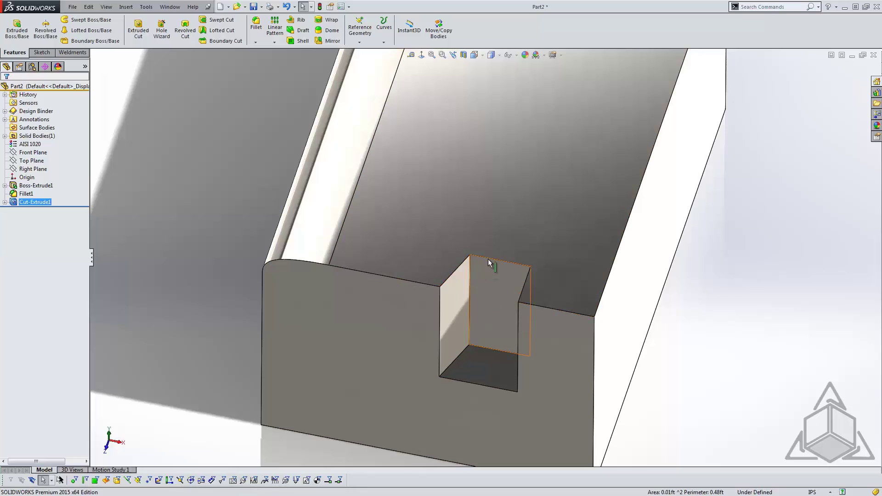
Close the block part without saving and open the recent part 7- linear bearing rail.SLDPRT
{"action": "middle_click_drag", "start_coordinate": [475, 336], "coordinate": [474, 306]}
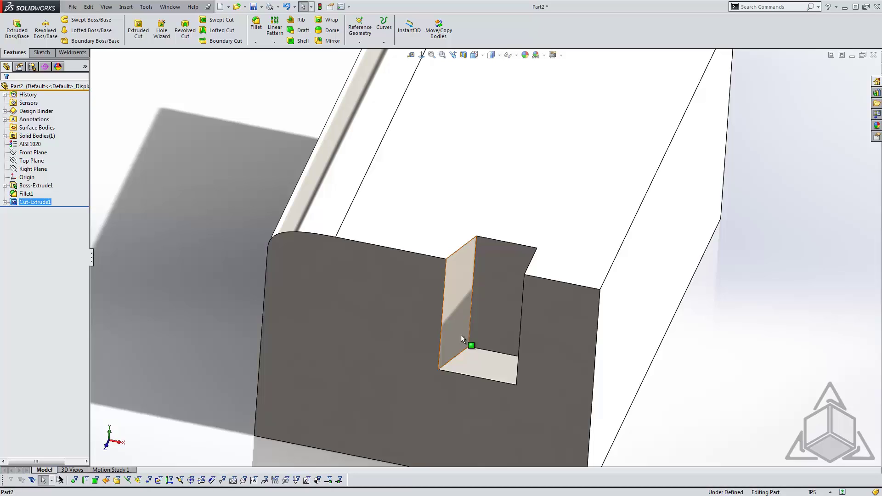
{"action": "left_click", "coordinate": [876, 56]}
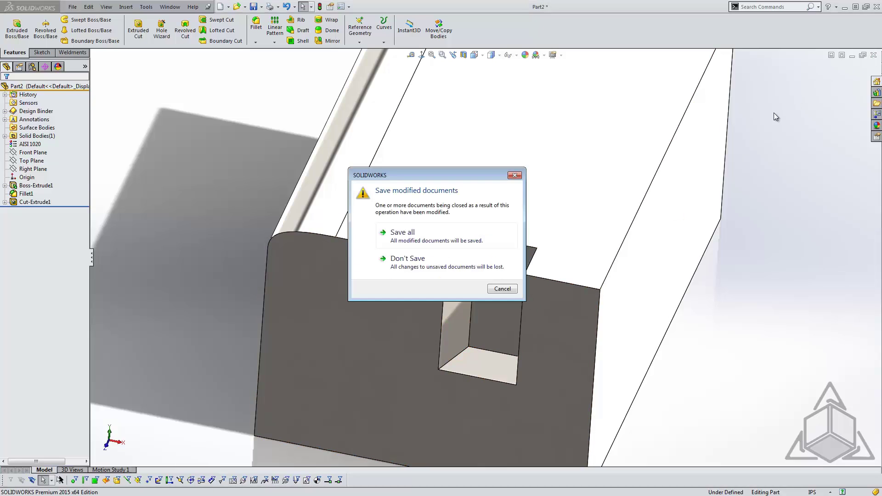
{"action": "left_click", "coordinate": [416, 262]}
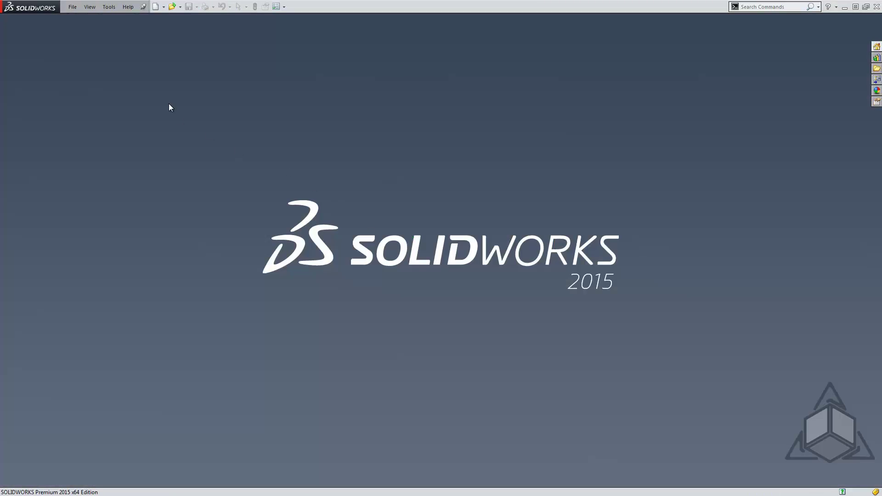
{"action": "left_click", "coordinate": [73, 8]}
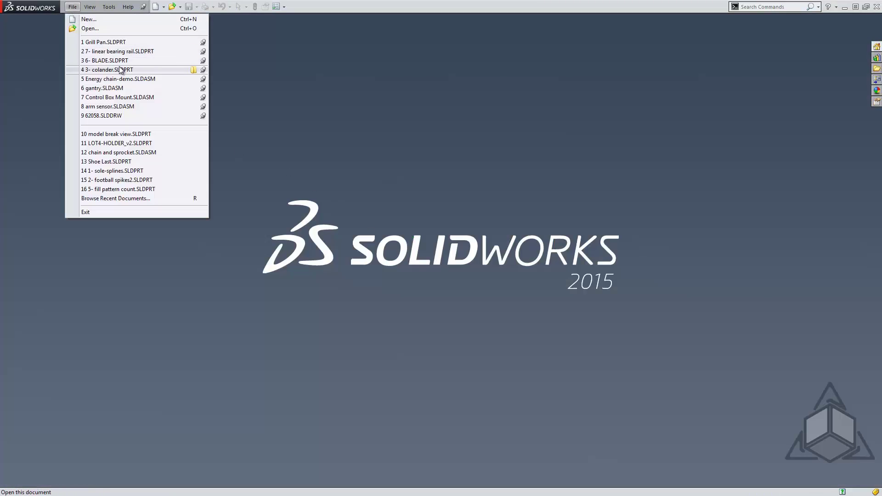
{"action": "left_click", "coordinate": [131, 52]}
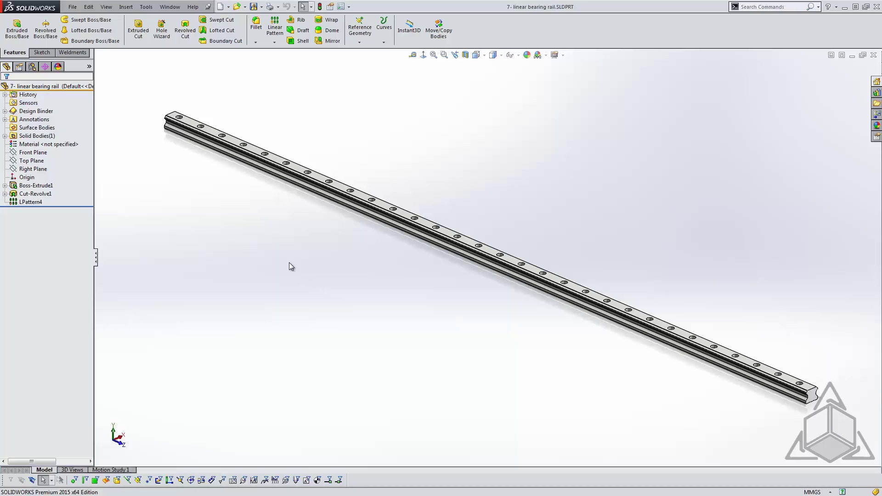
Highlight the rail's hole pattern, and use Instant3D on the far end face to shorten the rail to about half its length
{"action": "left_click", "coordinate": [18, 203]}
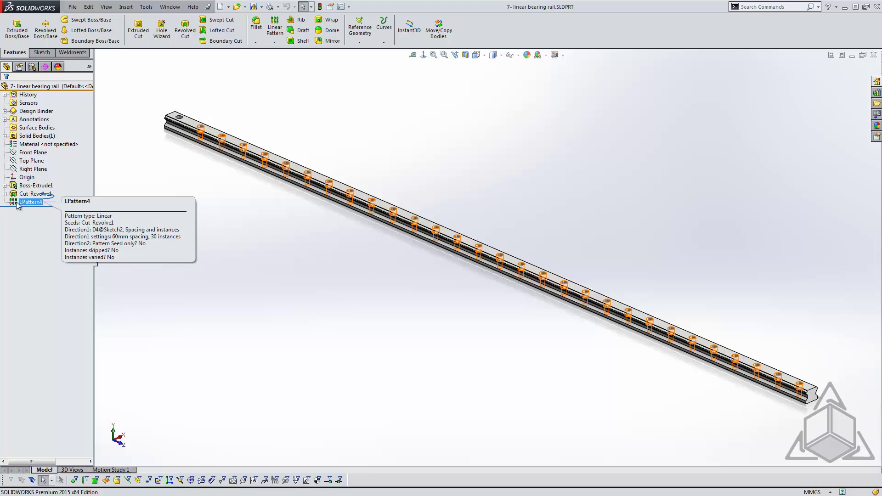
{"action": "left_click", "coordinate": [277, 290]}
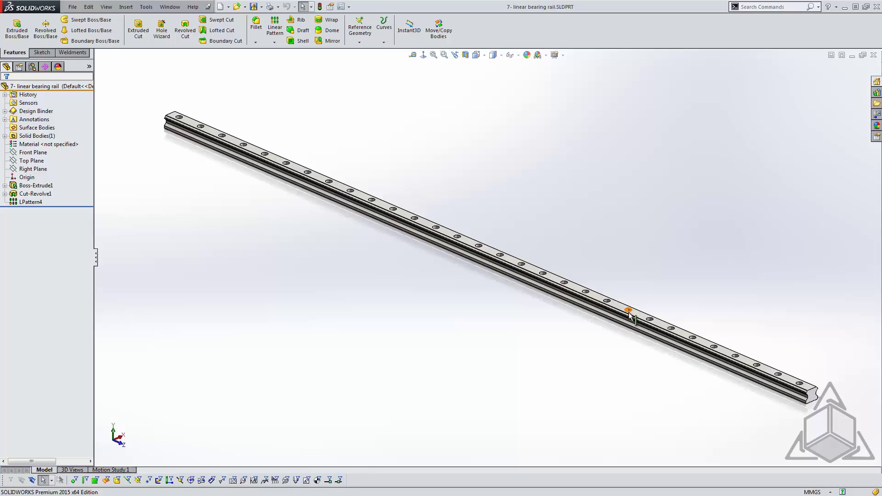
{"action": "left_click", "coordinate": [409, 27]}
{"action": "left_click", "coordinate": [813, 396]}
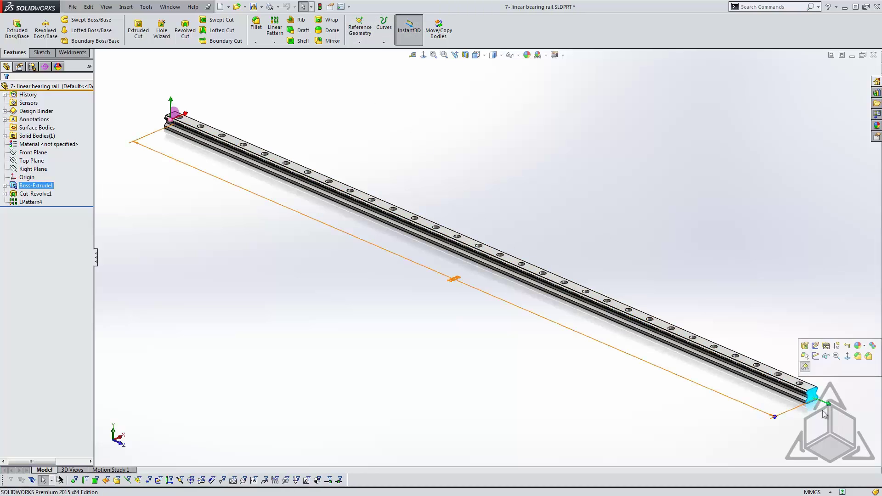
{"action": "left_click_drag", "start_coordinate": [833, 408], "coordinate": [488, 271]}
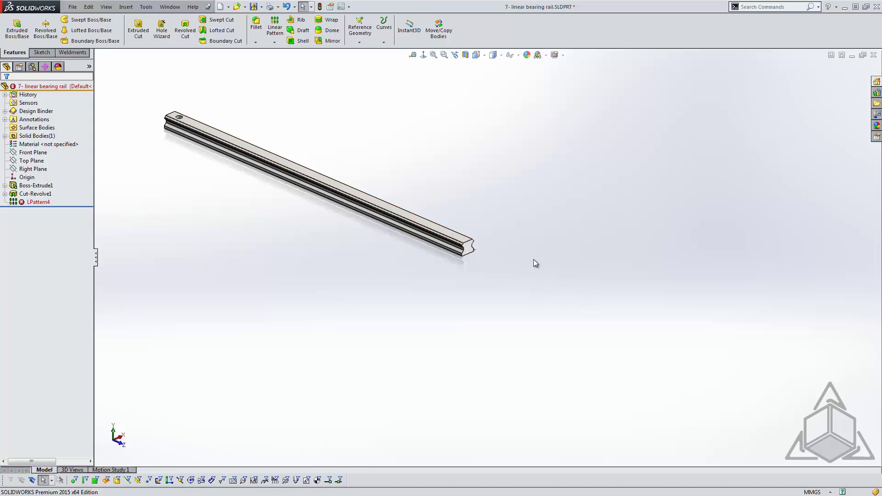
Edit the failed hole pattern LPattern4 to run up to reference, using a vertex on the rail's far end as the limit
{"action": "left_click", "coordinate": [12, 203]}
{"action": "left_click", "coordinate": [13, 194], "text": "shift"}
{"action": "left_click", "coordinate": [18, 176]}
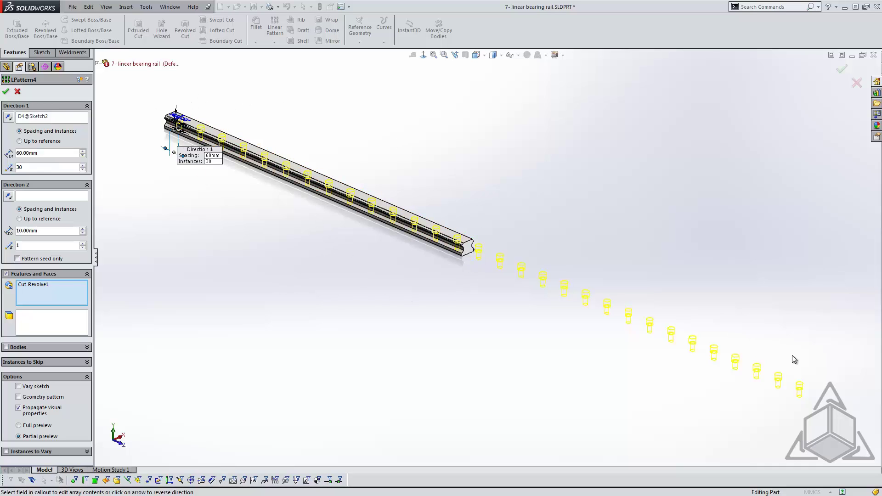
{"action": "left_click", "coordinate": [20, 142]}
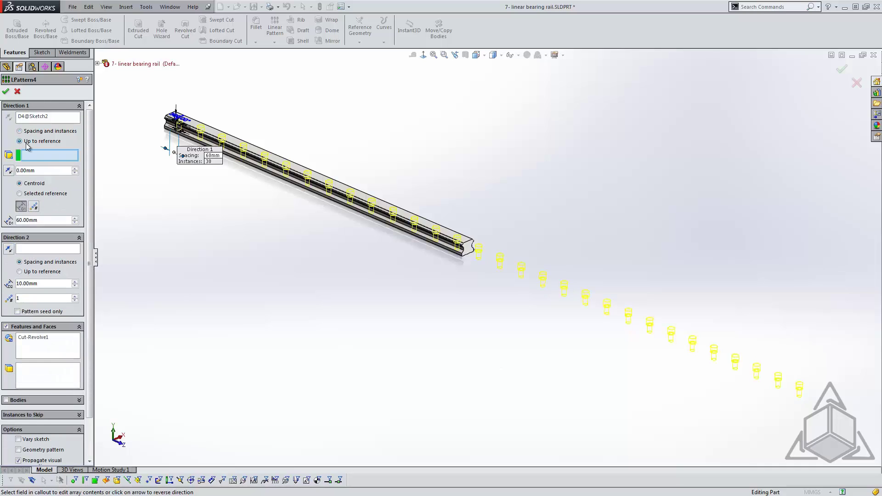
{"action": "left_click", "coordinate": [464, 247]}
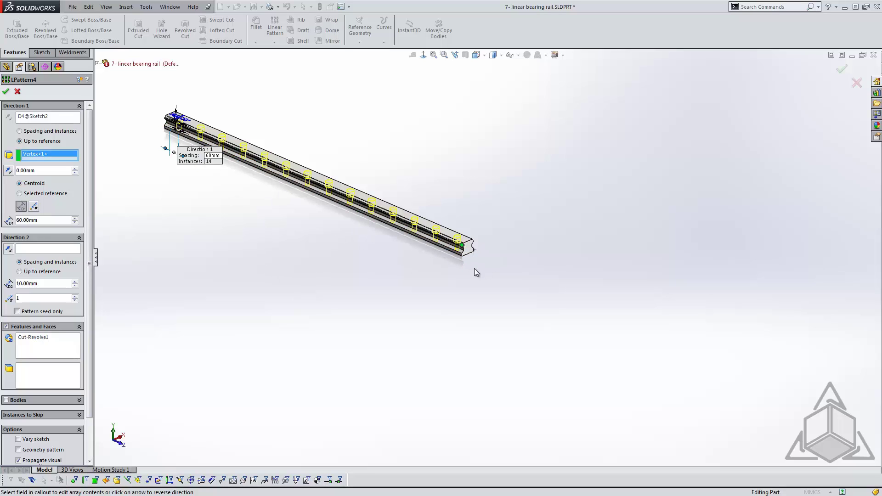
{"action": "left_click", "coordinate": [5, 91]}
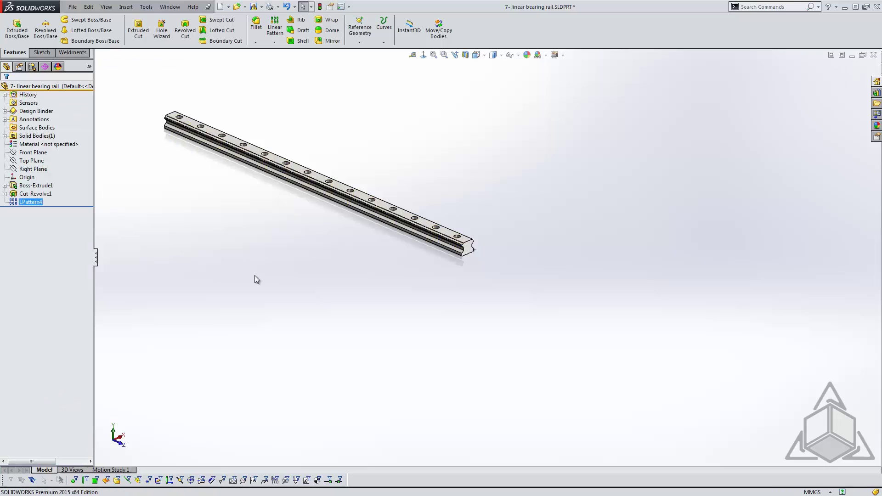
Use Instant3D on the rail's far end face to shorten the rail to about four fifths of its length
{"action": "middle_click_drag", "start_coordinate": [282, 179], "coordinate": [322, 271]}
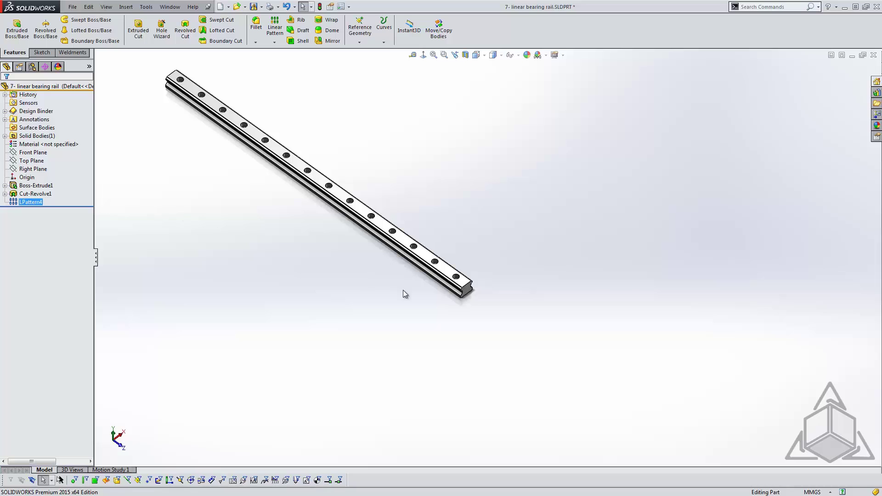
{"action": "middle_click_drag", "start_coordinate": [412, 311], "coordinate": [419, 287]}
{"action": "left_click", "coordinate": [409, 28]}
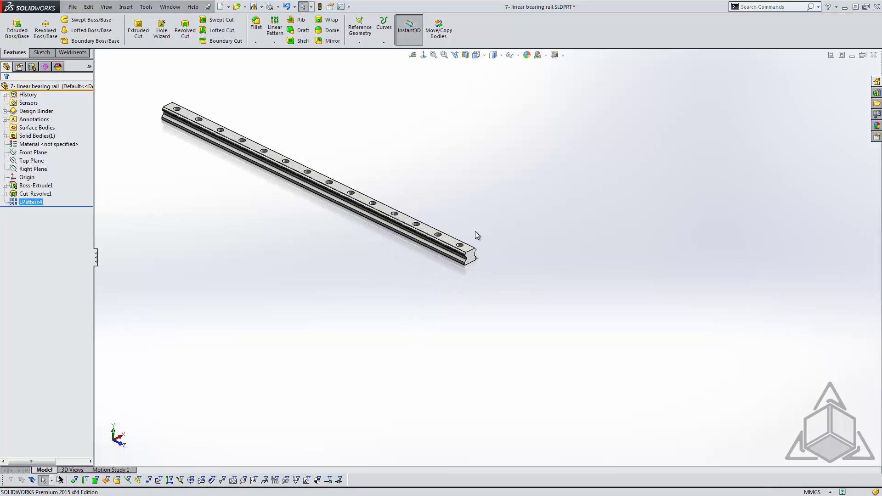
{"action": "left_click", "coordinate": [473, 257]}
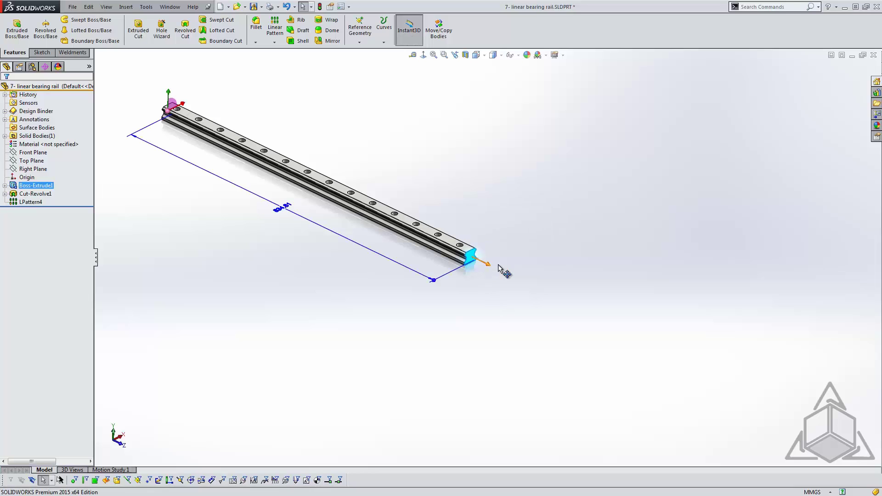
{"action": "left_click_drag", "start_coordinate": [488, 264], "coordinate": [421, 241]}
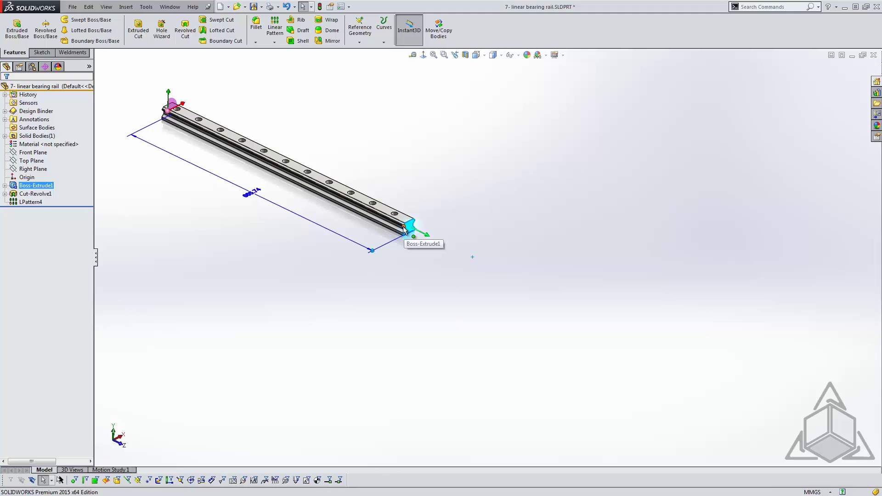
{"action": "left_click", "coordinate": [406, 35]}
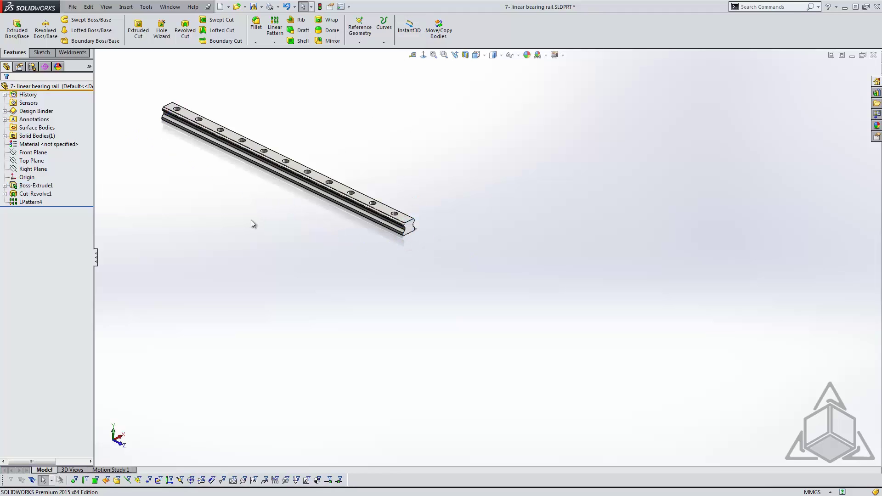
Edit the rail's linear hole pattern and set the offset from its reference vertex to 25 mm
{"action": "left_click", "coordinate": [26, 203]}
{"action": "left_click", "coordinate": [34, 183]}
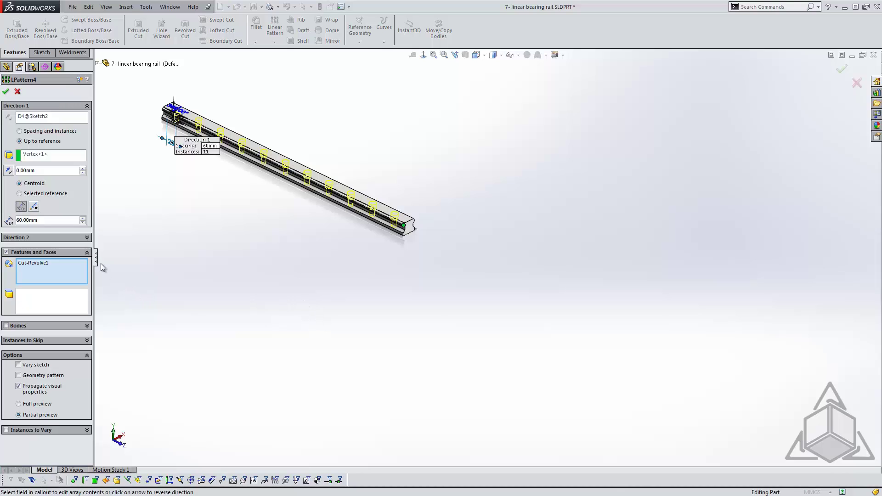
{"action": "left_click", "coordinate": [48, 169]}
{"action": "double_click", "coordinate": [73, 173]}
{"action": "type", "text": "25"}
{"action": "key", "text": "Return"}
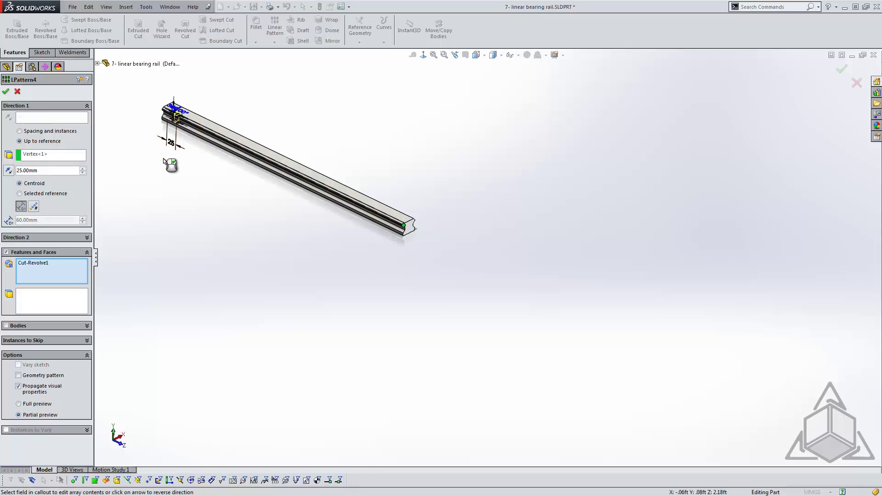
Link the pattern's reference offset by equation to the first hole's position dimension D4@Sketch2
{"action": "double_click", "coordinate": [64, 170]}
{"action": "type", "text": "="}
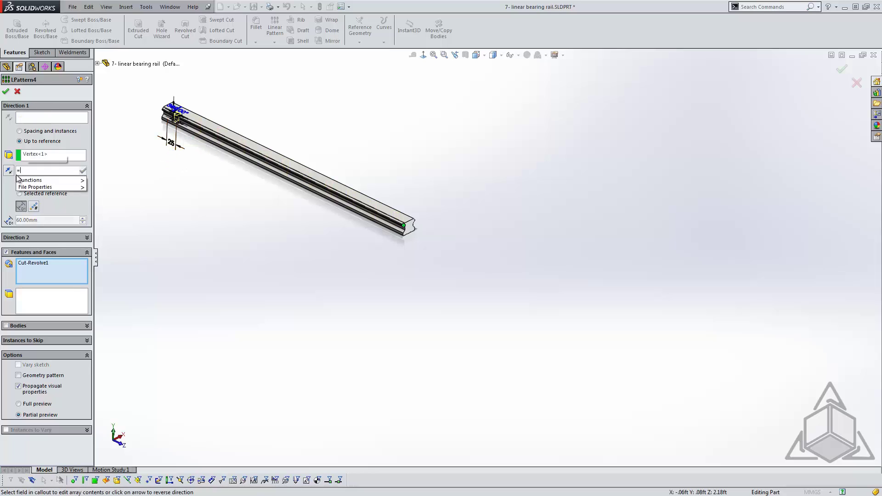
{"action": "left_click", "coordinate": [171, 143]}
{"action": "key", "text": "Return"}
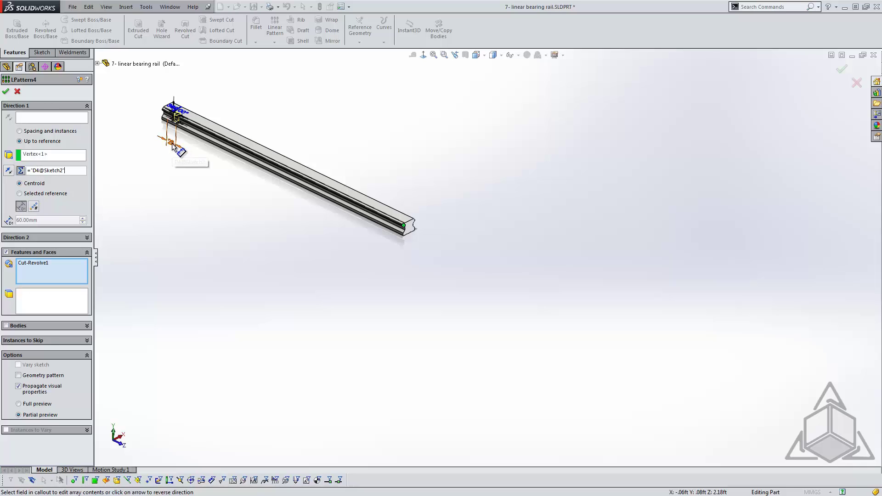
Use the rail's long upper edge as the pattern direction and define the pattern by a fixed count of 11 instances
{"action": "left_click", "coordinate": [55, 117]}
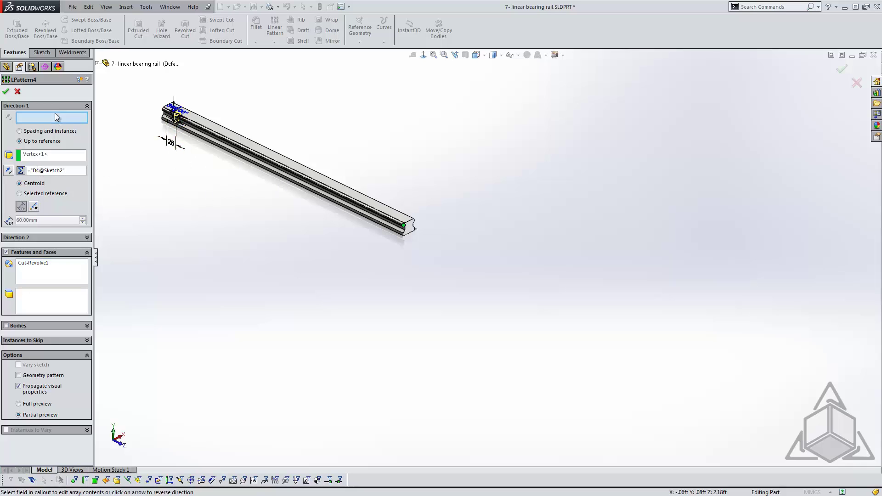
{"action": "left_click", "coordinate": [213, 132]}
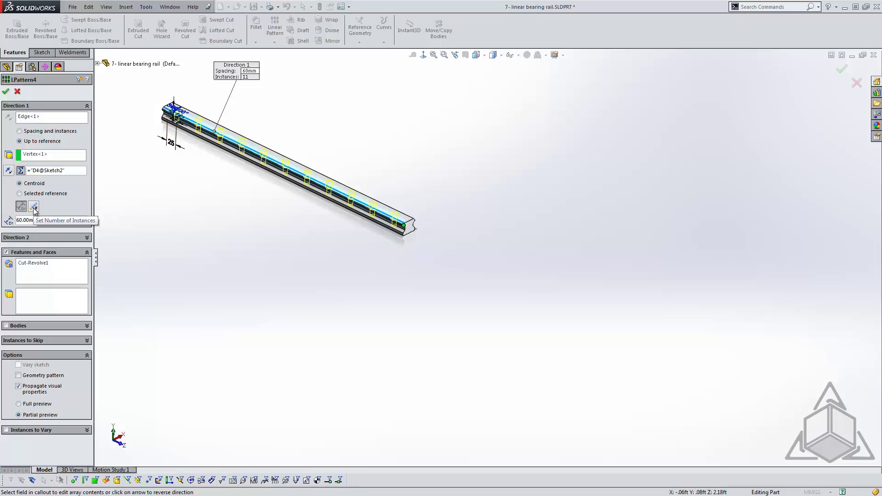
{"action": "left_click", "coordinate": [33, 208]}
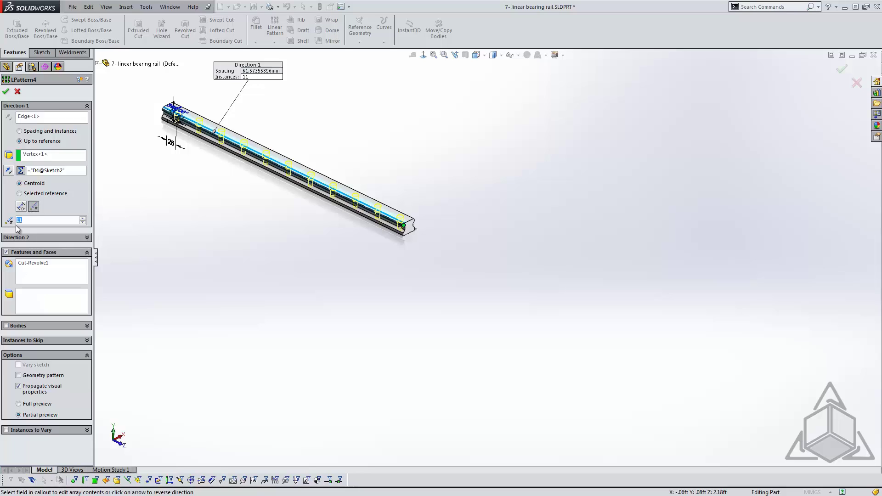
{"action": "left_click", "coordinate": [5, 92]}
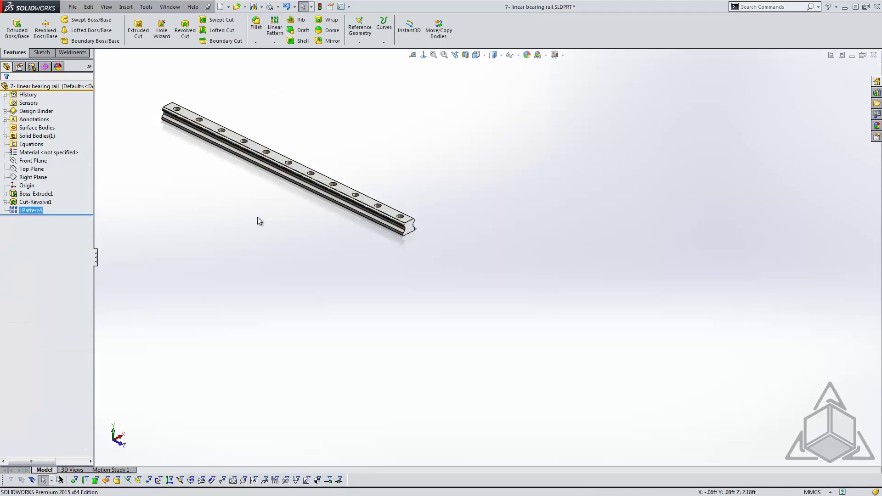
Use Instant3D on the far end face to lengthen the rail by about one fifth
{"action": "left_click", "coordinate": [408, 29]}
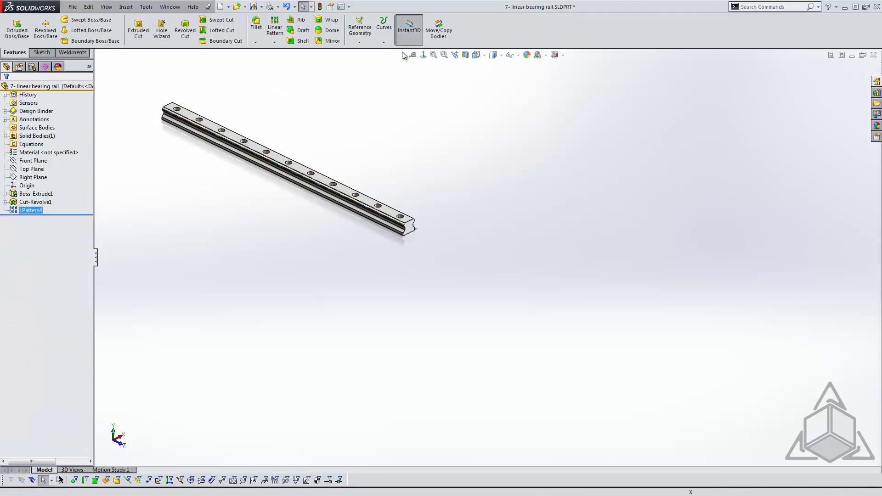
{"action": "left_click", "coordinate": [411, 230]}
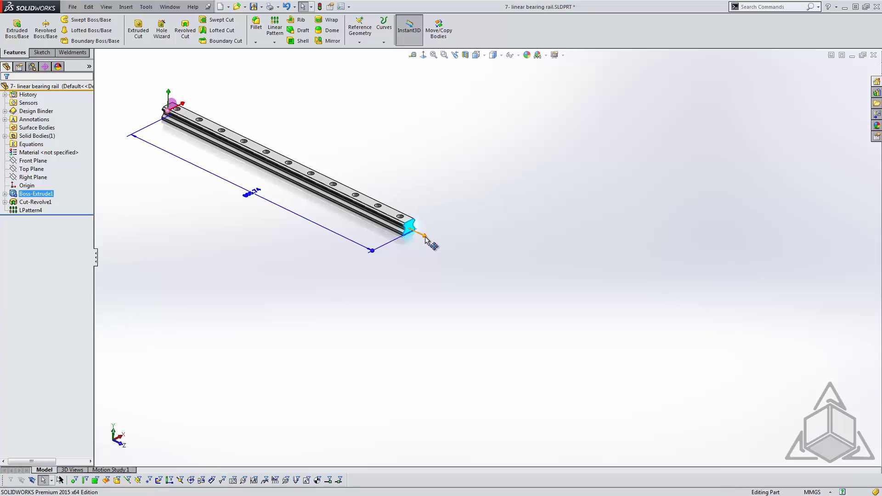
{"action": "left_click_drag", "start_coordinate": [438, 242], "coordinate": [464, 264]}
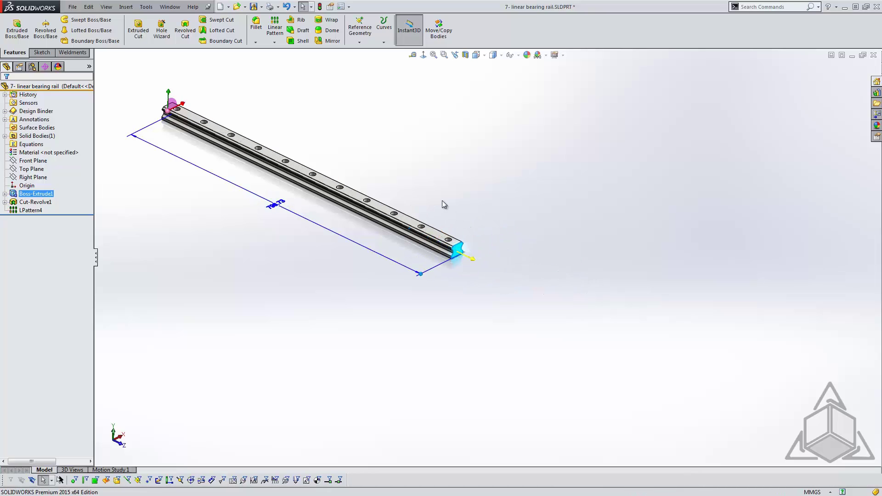
{"action": "left_click", "coordinate": [410, 32]}
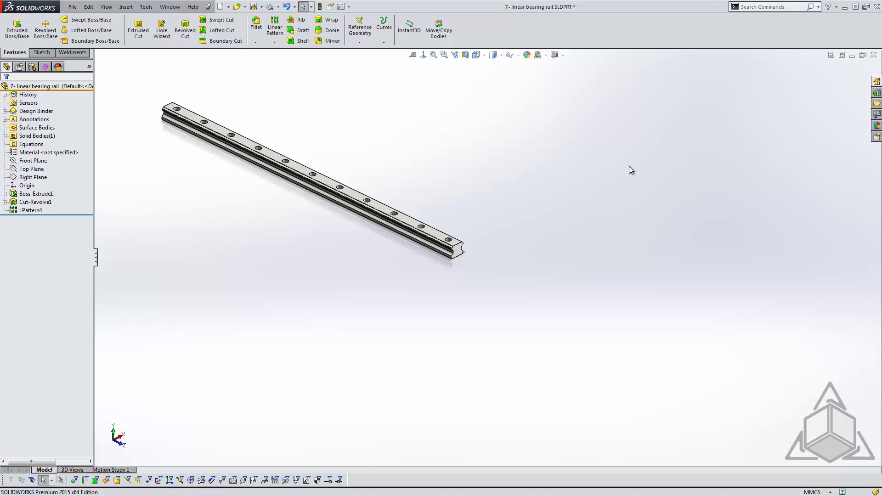
Close the rail part without saving and open the recent part 6- BLADE.SLDPRT
{"action": "left_click", "coordinate": [873, 55]}
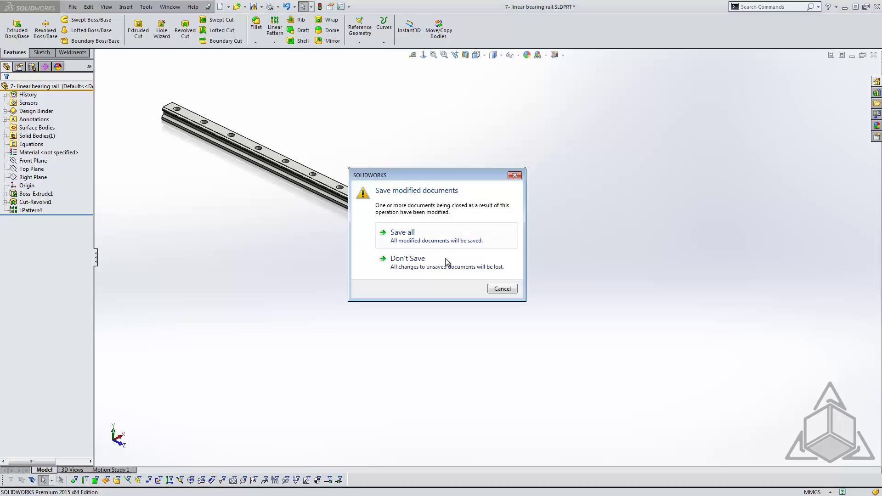
{"action": "left_click", "coordinate": [445, 259]}
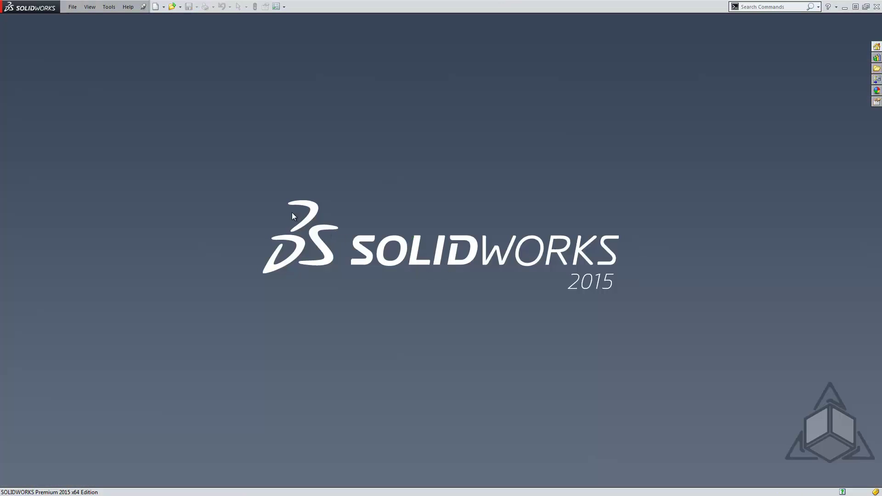
{"action": "left_click", "coordinate": [71, 8]}
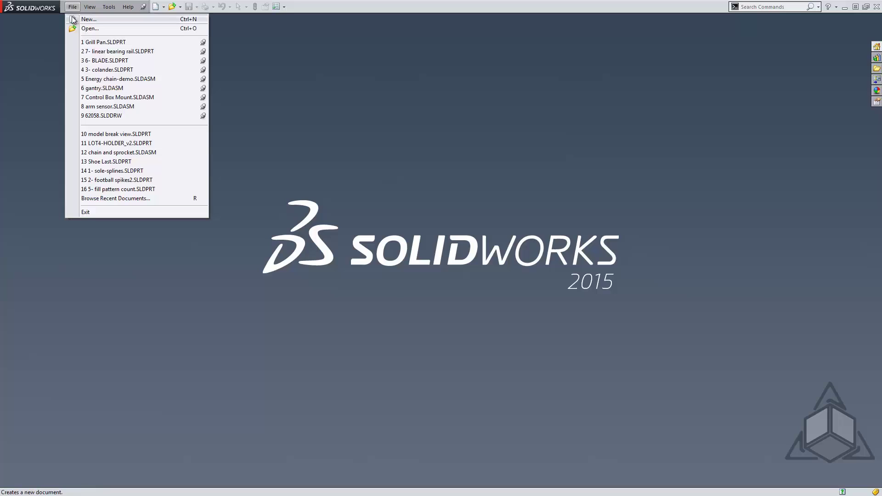
{"action": "left_click", "coordinate": [103, 61]}
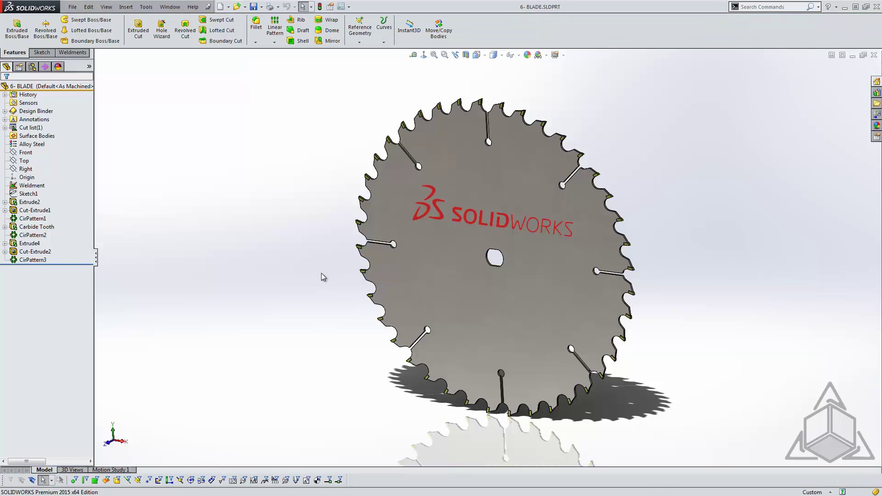
Highlight the blade's slot, carbide tooth and gullet circular patterns in turn, and expand the cut list to inspect its bodies
{"action": "left_click", "coordinate": [32, 260]}
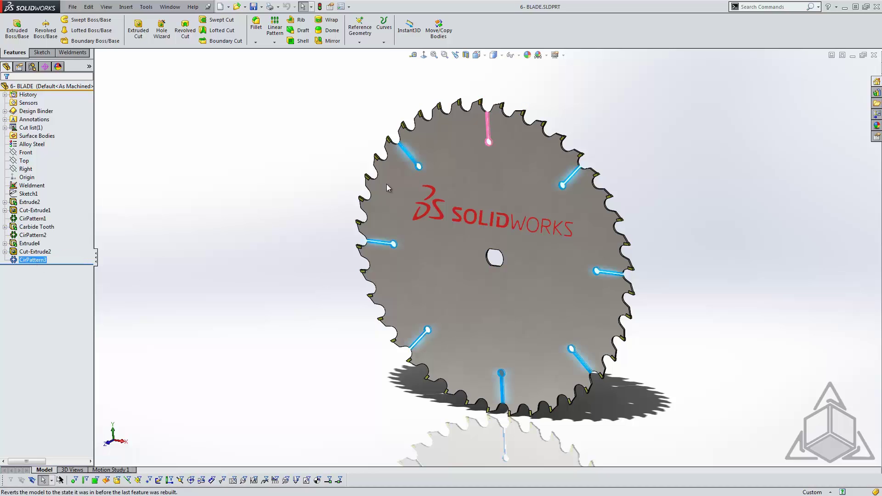
{"action": "left_click", "coordinate": [27, 235], "text": "ctrl"}
{"action": "left_click", "coordinate": [26, 237]}
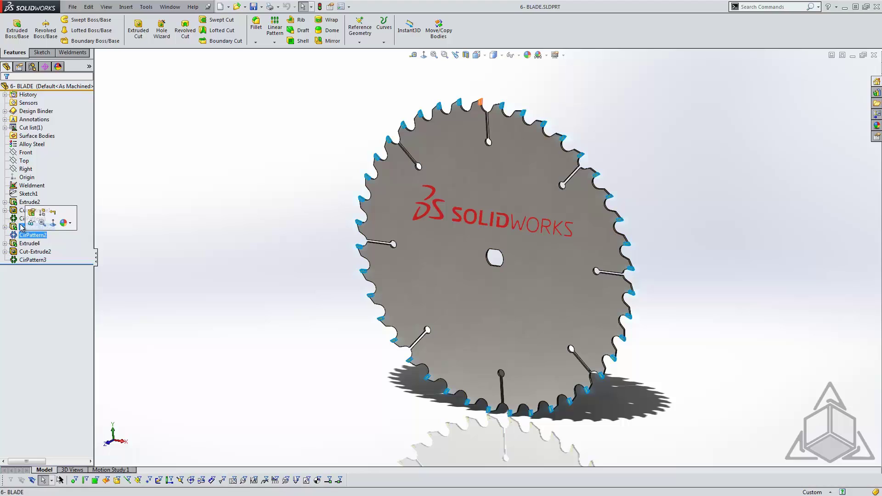
{"action": "left_click", "coordinate": [28, 219]}
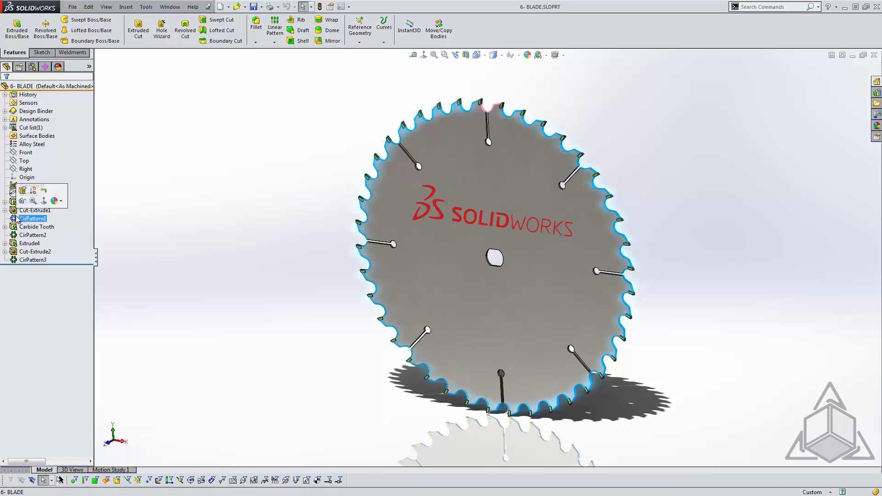
{"action": "left_click", "coordinate": [153, 223]}
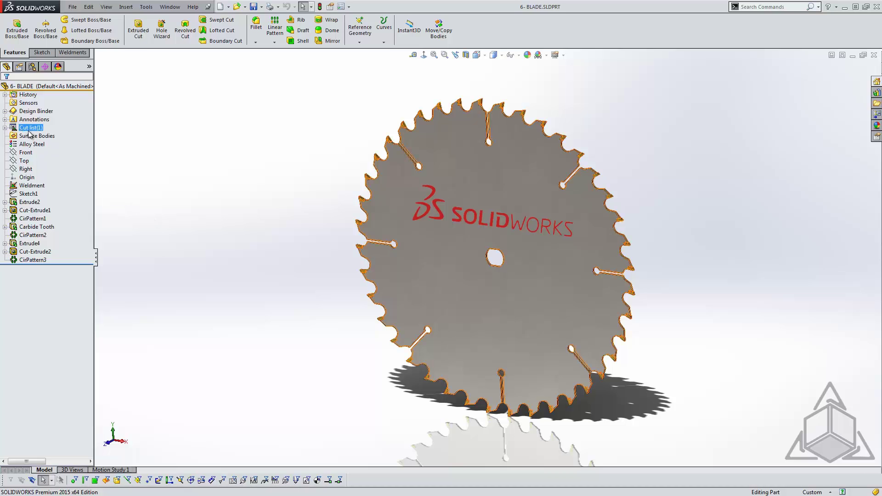
{"action": "left_click", "coordinate": [4, 128]}
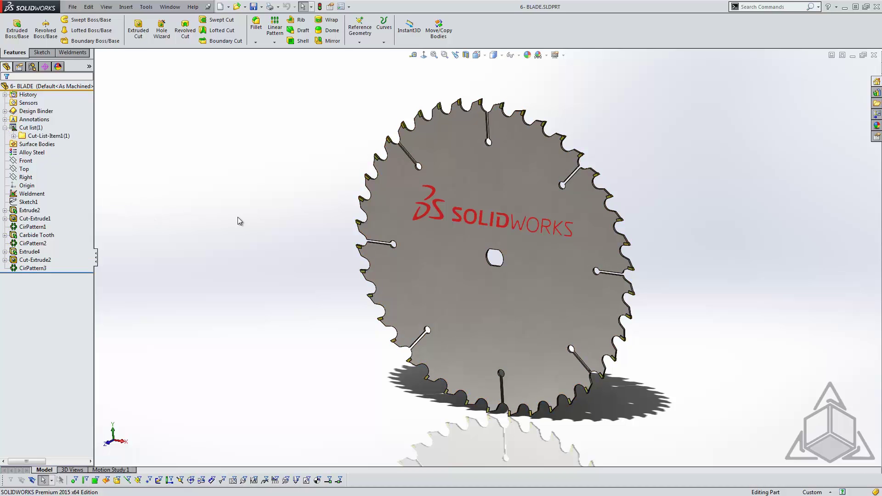
Edit the Carbide Tooth extrusion and turn off Merge result to make the tooth a separate body
{"action": "scroll", "coordinate": [494, 131], "scroll_direction": "up", "scroll_amount": 4}
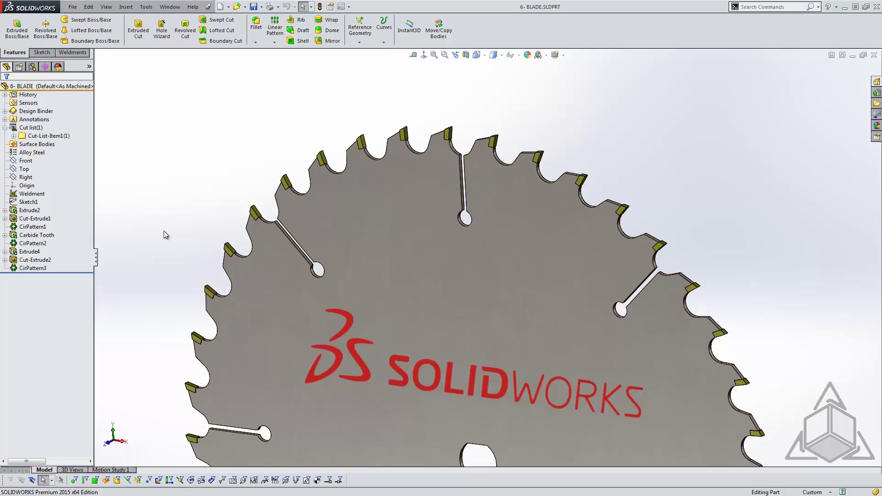
{"action": "left_click", "coordinate": [36, 220]}
{"action": "mouse_move", "coordinate": [37, 225]}
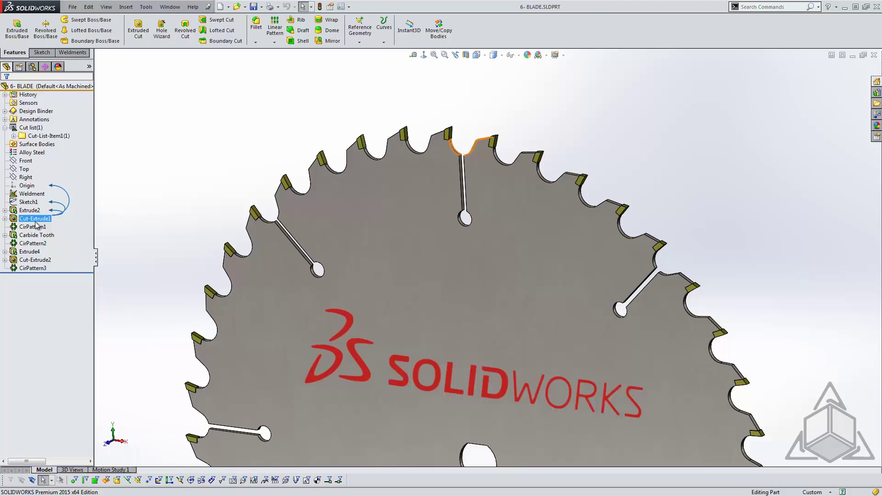
{"action": "left_click", "coordinate": [29, 235]}
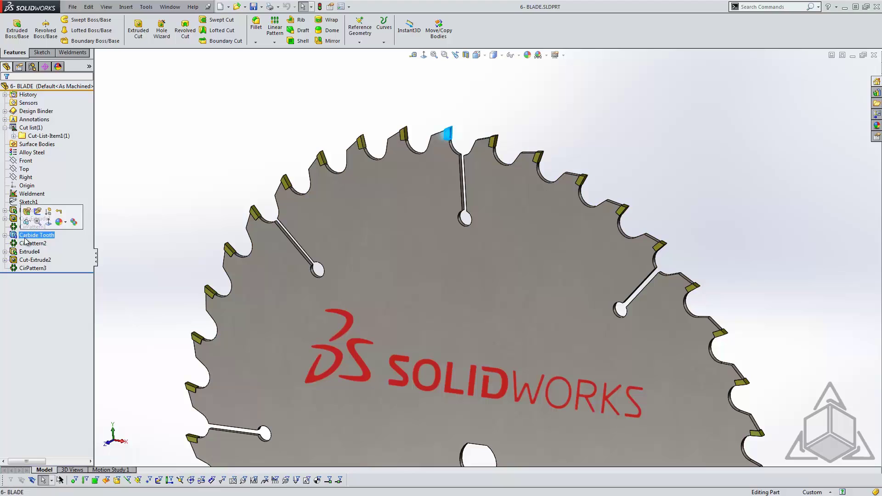
{"action": "left_click", "coordinate": [38, 211]}
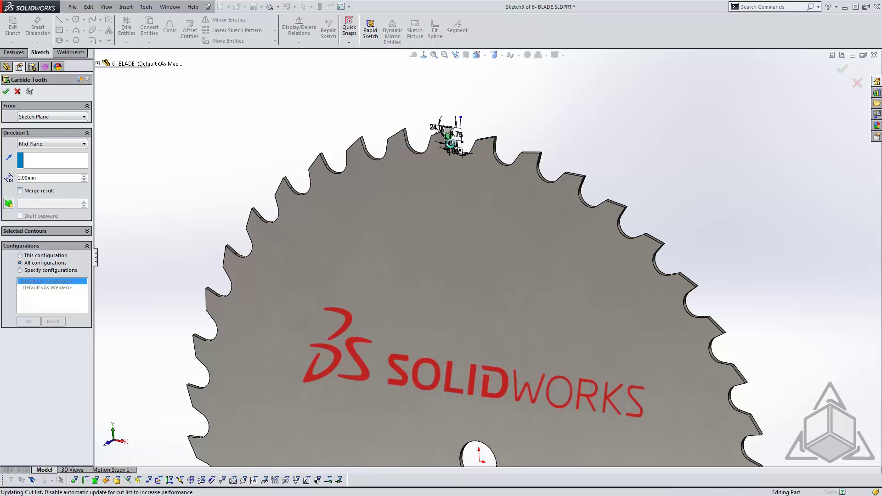
{"action": "key", "text": "Return"}
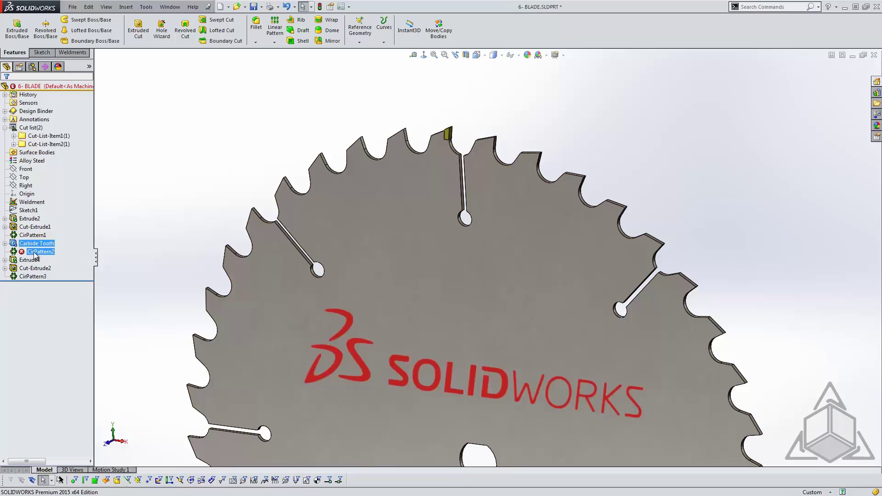
Edit the failing circular pattern of the carbide tooth and clear its features-to-pattern selection
{"action": "left_click", "coordinate": [36, 252]}
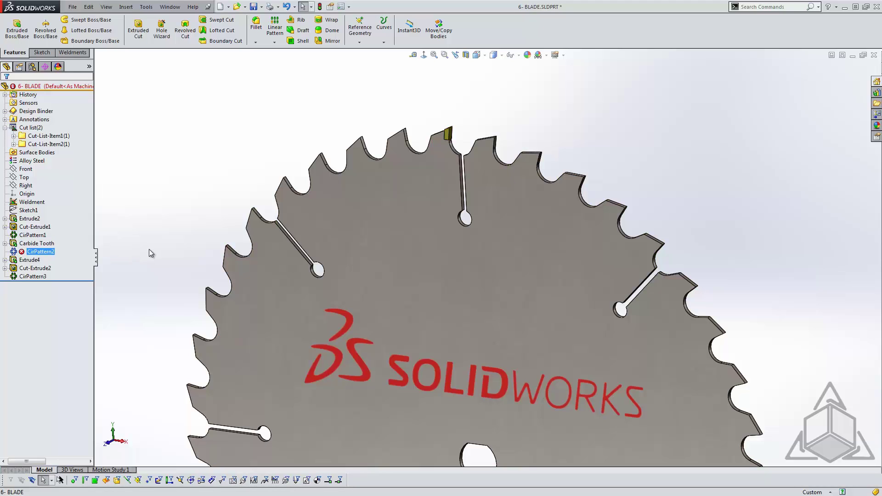
{"action": "left_click", "coordinate": [32, 244], "text": "ctrl"}
{"action": "mouse_move", "coordinate": [32, 248]}
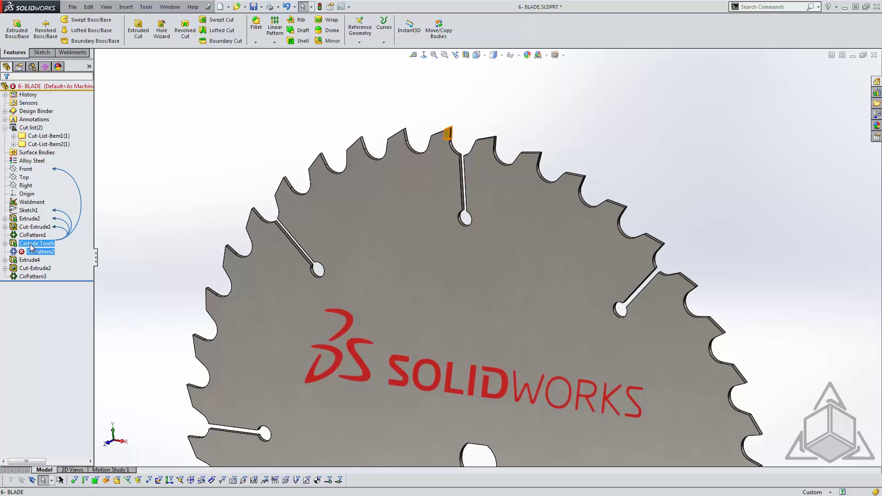
{"action": "left_click", "coordinate": [20, 250]}
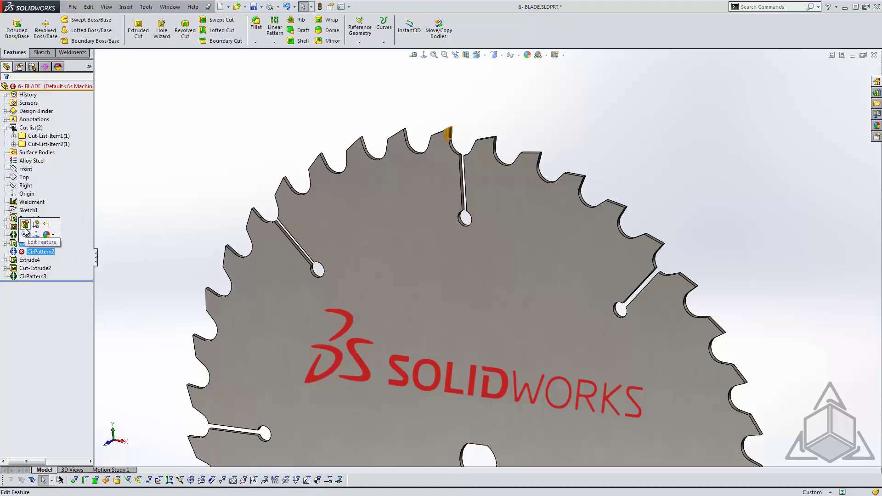
{"action": "left_click", "coordinate": [25, 230]}
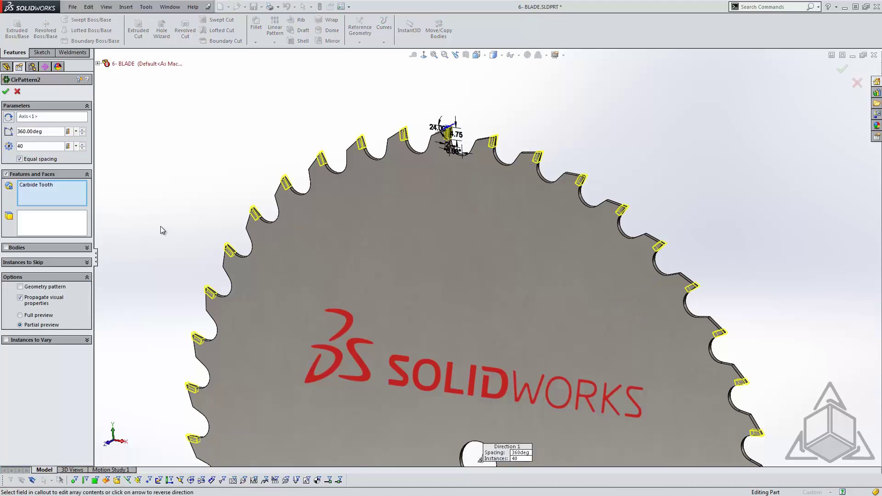
{"action": "right_click", "coordinate": [44, 200]}
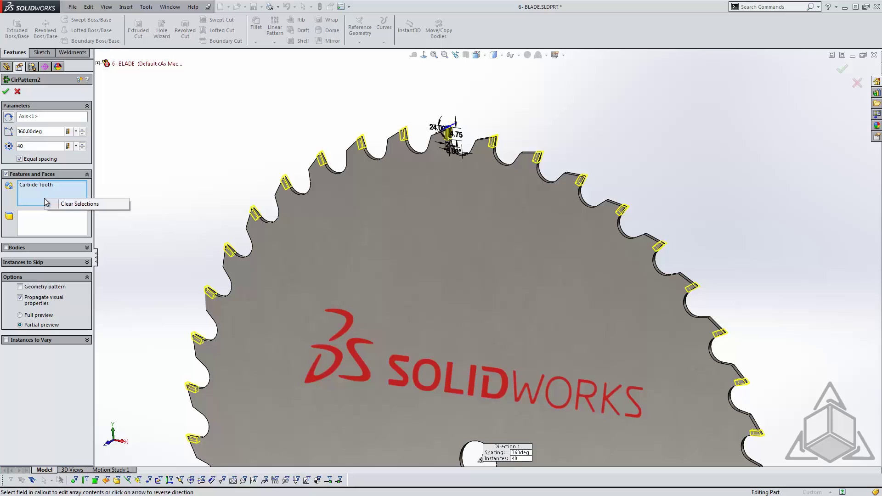
{"action": "left_click", "coordinate": [65, 205]}
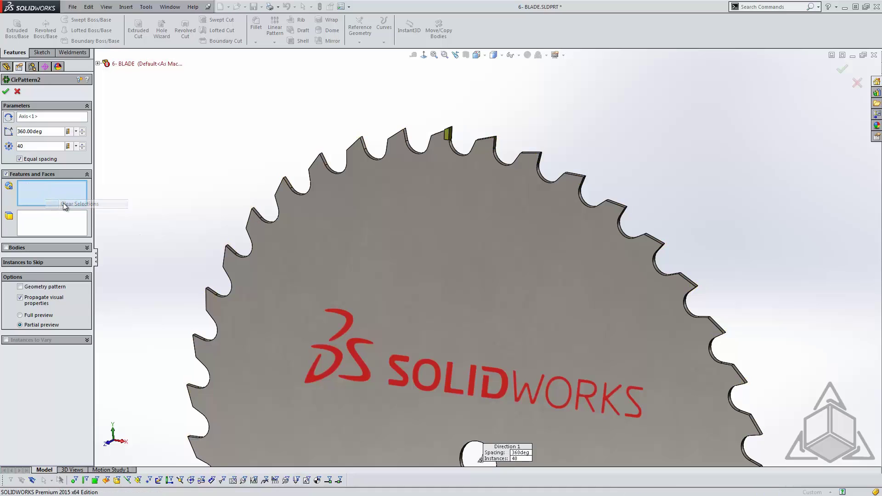
Switch the circular pattern from features to bodies, choose the carbide tooth body, and accept the pattern with 40 instances
{"action": "left_click", "coordinate": [6, 174]}
{"action": "left_click", "coordinate": [6, 189]}
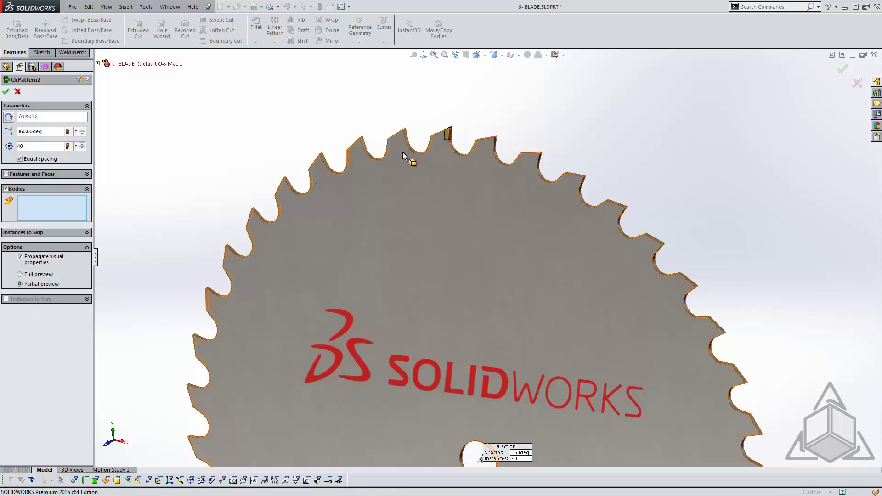
{"action": "left_click", "coordinate": [448, 135]}
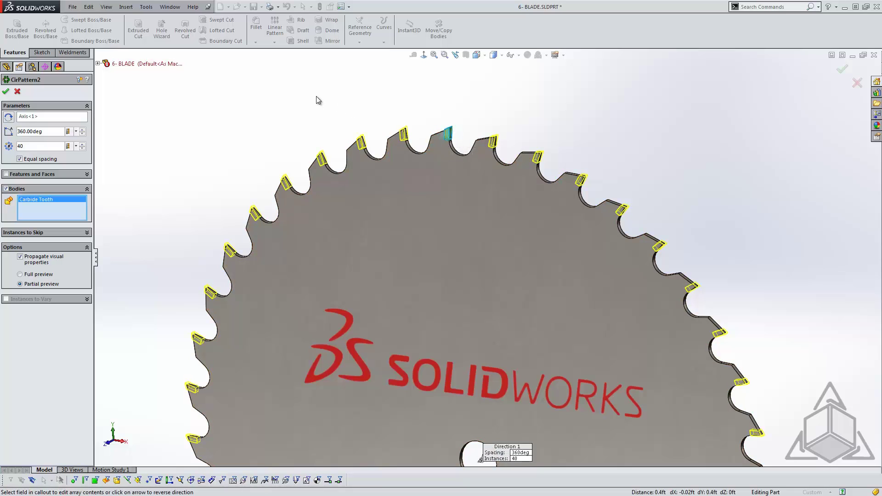
{"action": "left_click", "coordinate": [5, 91]}
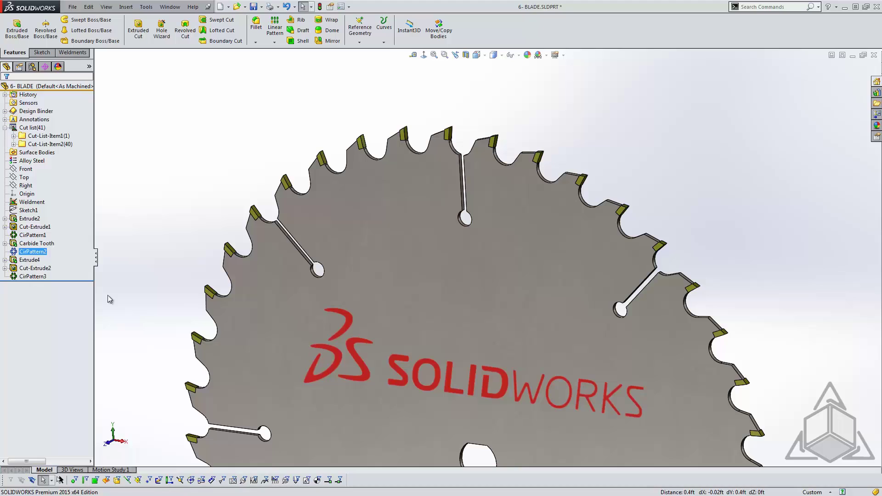
{"action": "key", "text": "ctrl+s"}
{"action": "left_click", "coordinate": [33, 276], "text": "ctrl"}
{"action": "left_click", "coordinate": [31, 276], "text": "ctrl"}
{"action": "mouse_move", "coordinate": [22, 257]}
{"action": "left_click", "coordinate": [682, 107]}
Close the blade part without saving and open the recent assembly Energy chain-demo.SLDASM
{"action": "left_click", "coordinate": [874, 54]}
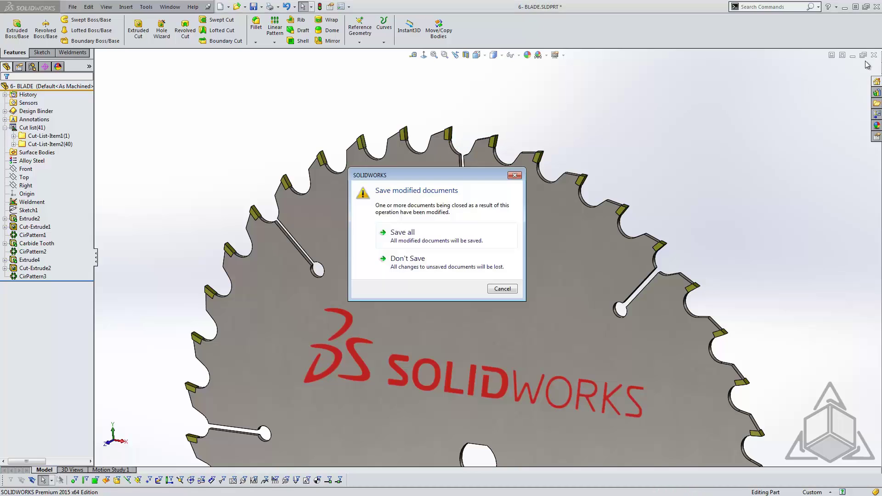
{"action": "left_click", "coordinate": [404, 269]}
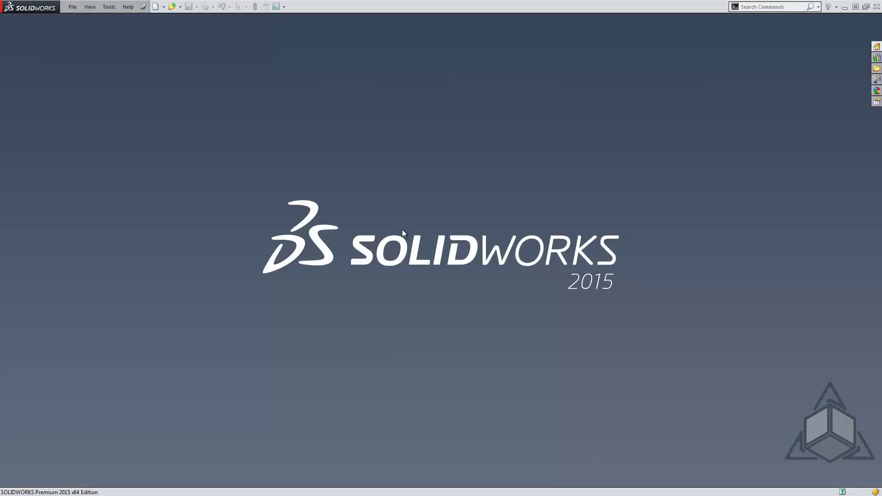
{"action": "left_click", "coordinate": [73, 10]}
{"action": "mouse_move", "coordinate": [99, 80]}
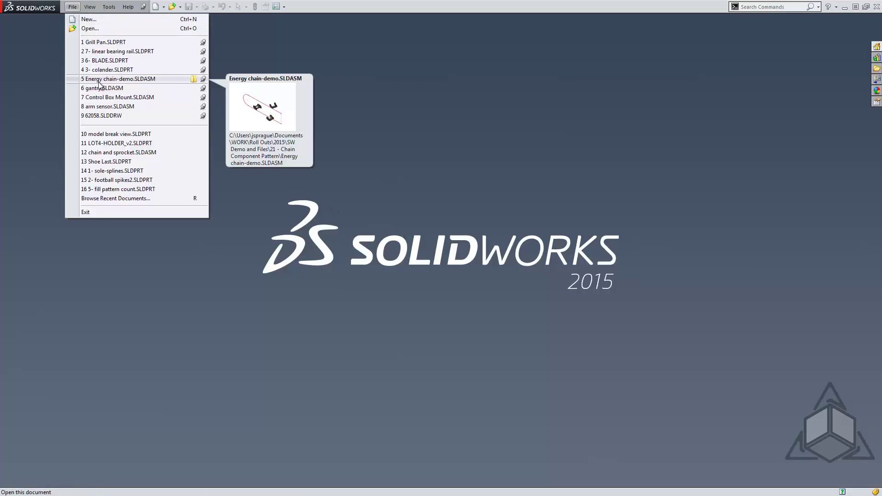
{"action": "left_click", "coordinate": [99, 80]}
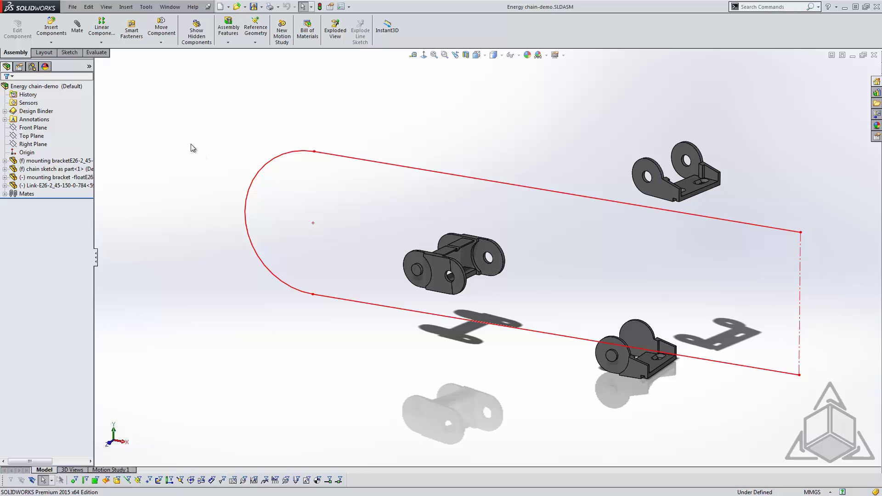
Start a Chain Component Pattern and use SelectionManager to set the whole tangent U-shaped sketch as the chain path
{"action": "left_click", "coordinate": [102, 43]}
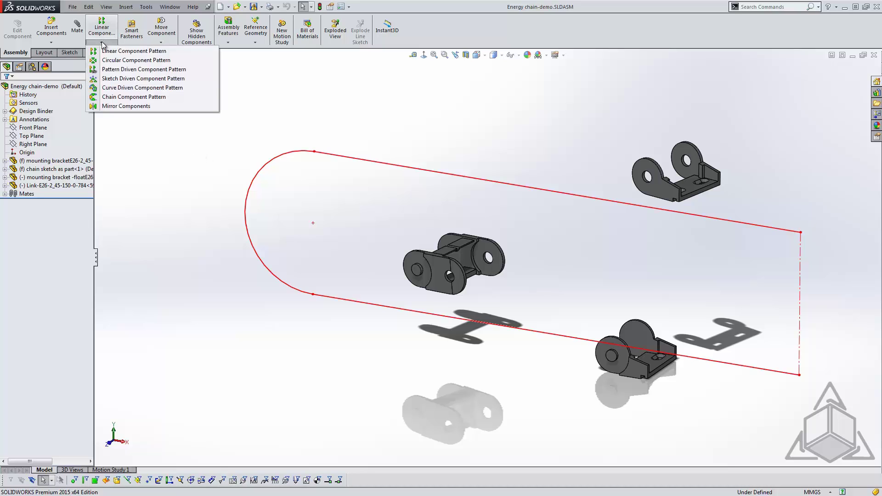
{"action": "left_click", "coordinate": [127, 99]}
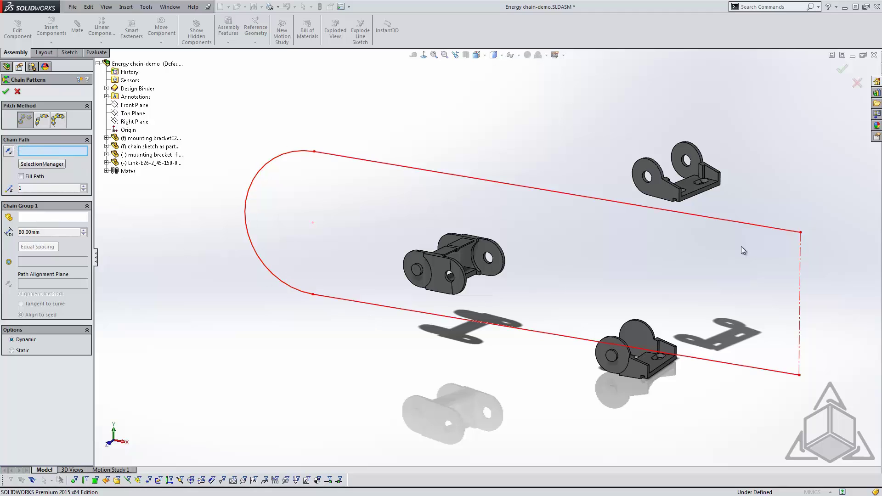
{"action": "right_click", "coordinate": [234, 283]}
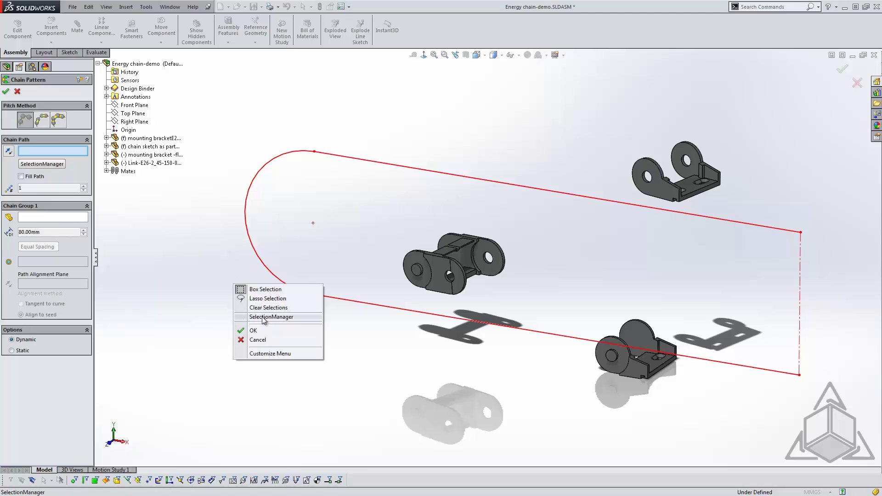
{"action": "left_click", "coordinate": [271, 317]}
{"action": "left_click", "coordinate": [335, 299]}
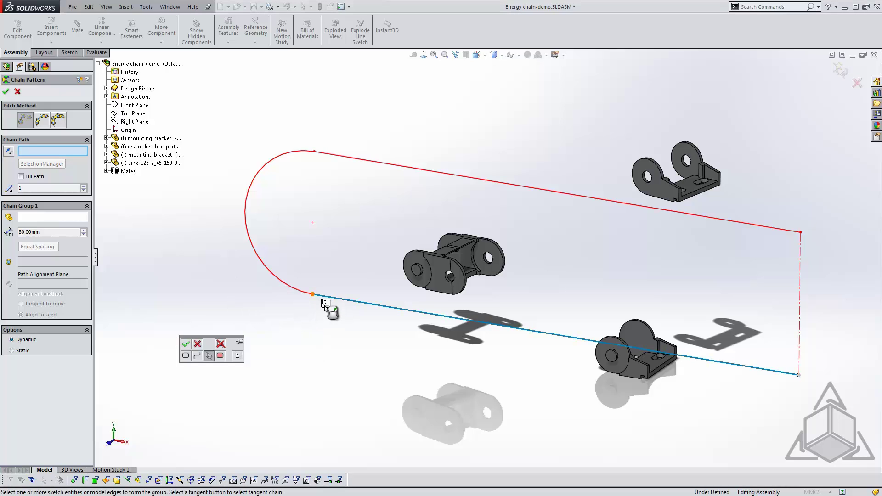
{"action": "left_click", "coordinate": [325, 304]}
{"action": "right_click", "coordinate": [326, 303]}
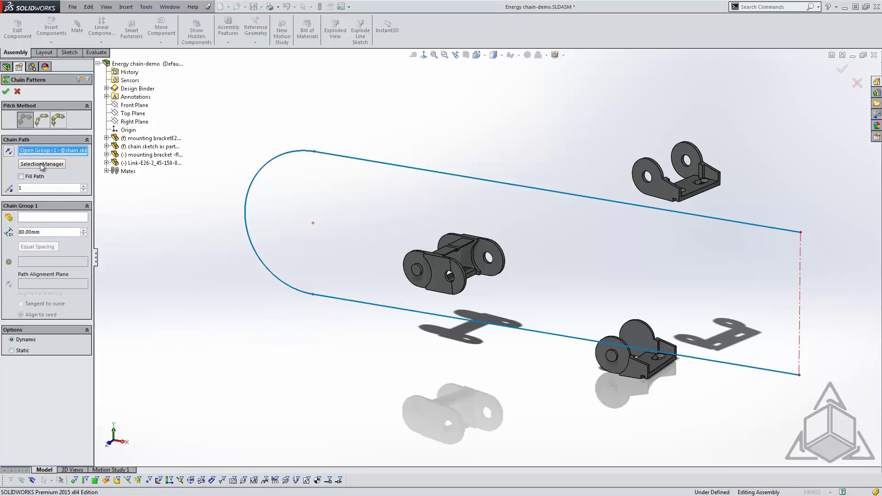
Set the loose link as the component to pattern and its hole's cylindrical face as the path link
{"action": "left_click", "coordinate": [70, 219]}
{"action": "left_click", "coordinate": [449, 282]}
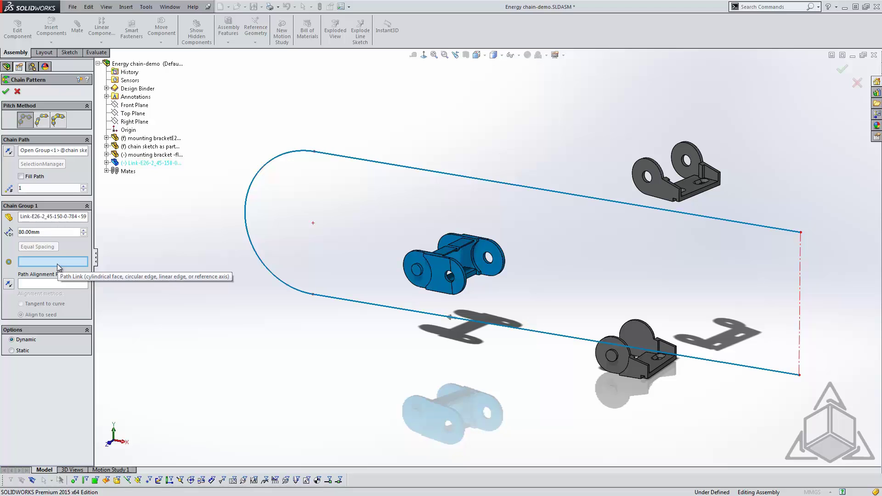
{"action": "scroll", "coordinate": [453, 283], "scroll_direction": "down", "scroll_amount": 2}
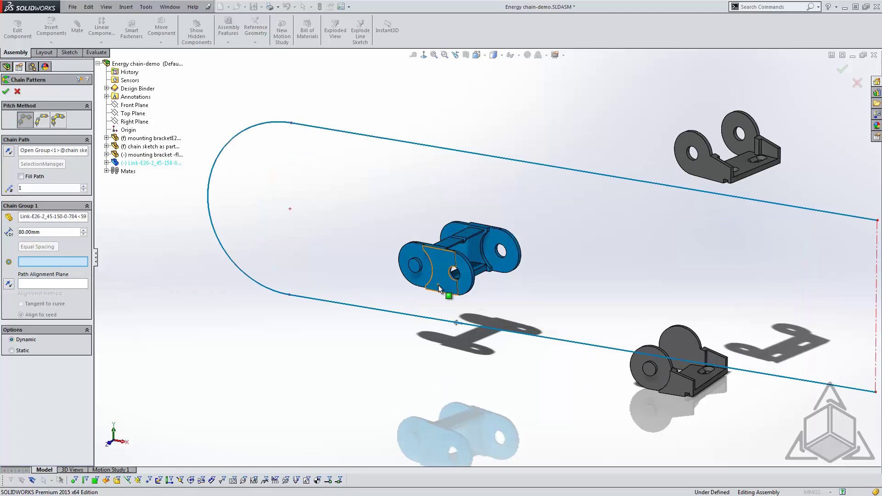
{"action": "key", "text": "g"}
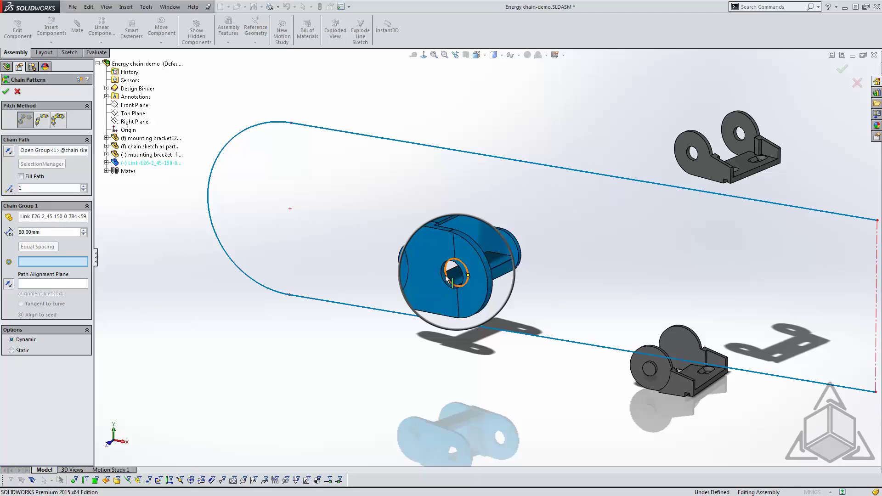
{"action": "scroll", "coordinate": [451, 277], "scroll_direction": "down", "scroll_amount": 2}
{"action": "left_click", "coordinate": [446, 280]}
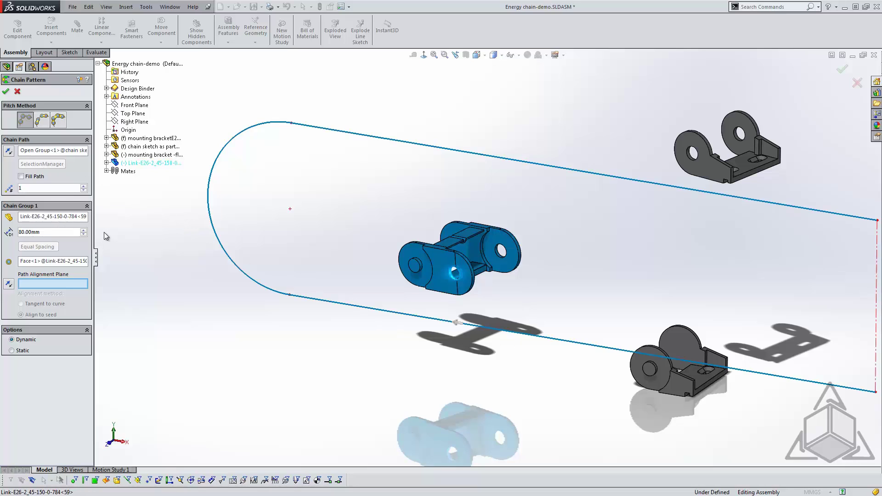
Set the link's Front Plane as the path alignment plane of the chain pattern
{"action": "left_click", "coordinate": [107, 163]}
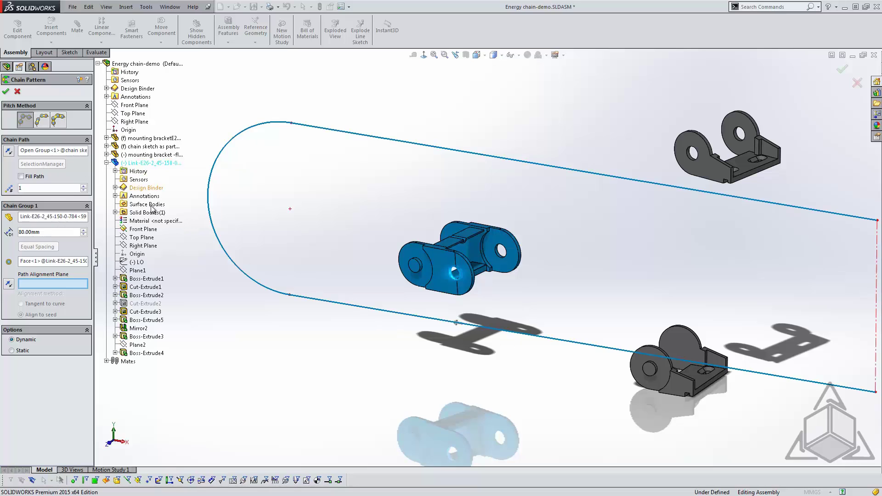
{"action": "left_click", "coordinate": [139, 229]}
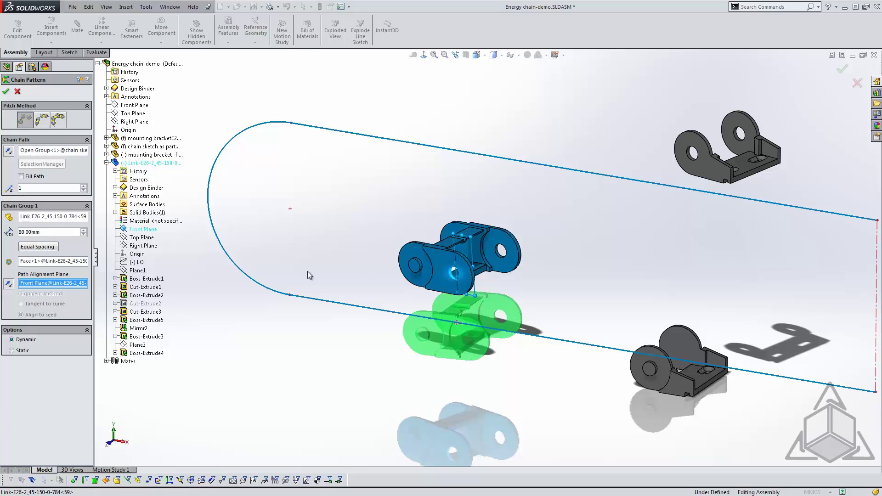
{"action": "mouse_move", "coordinate": [385, 326]}
{"action": "middle_mouse_down"}
{"action": "mouse_move", "coordinate": [357, 289]}
{"action": "mouse_move", "coordinate": [324, 285]}
{"action": "mouse_move", "coordinate": [380, 300]}
{"action": "mouse_move", "coordinate": [382, 331]}
{"action": "middle_mouse_up"}
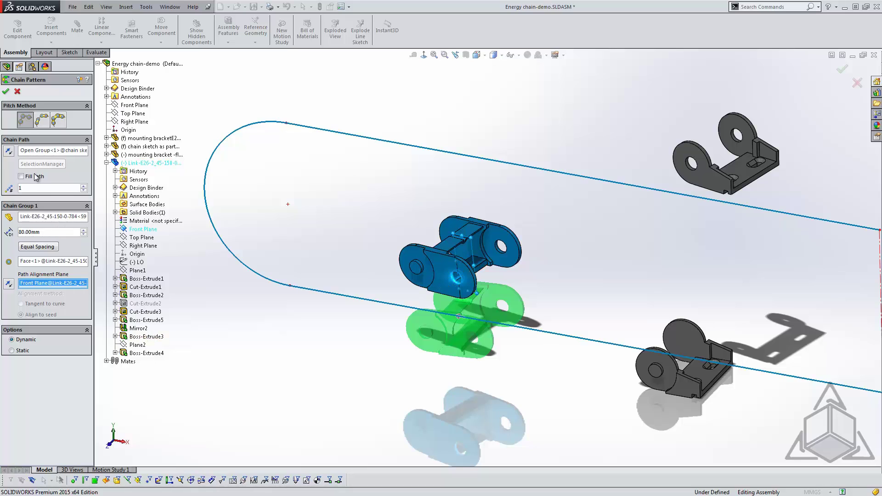
Set the number of chain pattern instances to 6 and accept the pattern
{"action": "left_click", "coordinate": [46, 233]}
{"action": "left_click", "coordinate": [84, 186]}
{"action": "left_click", "coordinate": [84, 186]}
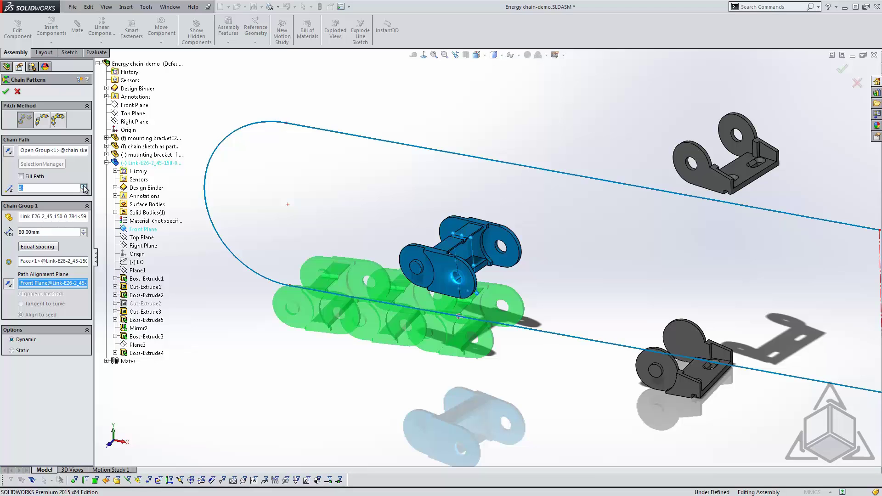
{"action": "left_click", "coordinate": [84, 186]}
{"action": "left_click", "coordinate": [84, 186]}
{"action": "left_click", "coordinate": [84, 187]}
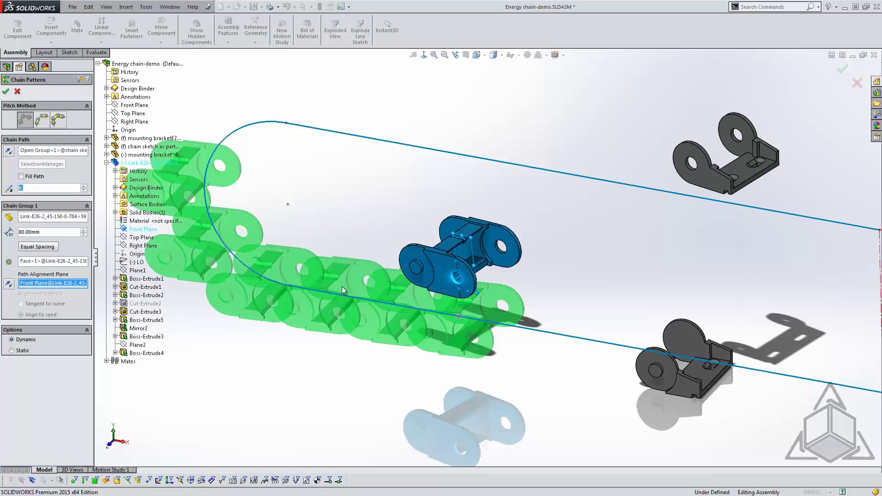
{"action": "middle_click_drag", "start_coordinate": [342, 286], "coordinate": [391, 261]}
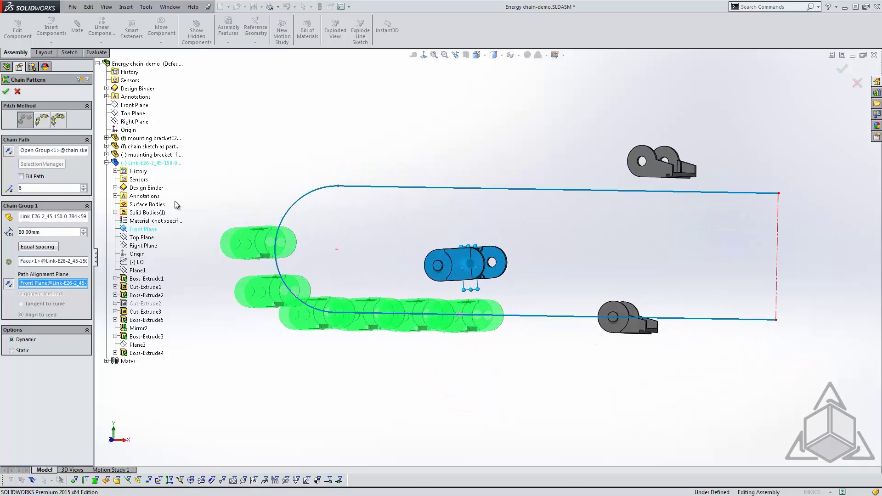
{"action": "left_click", "coordinate": [6, 91]}
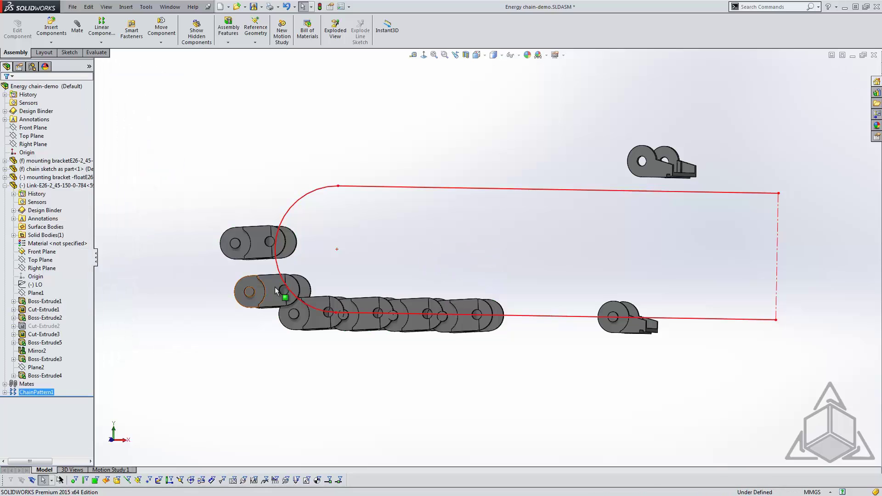
Move and rotate the patterned links by hand to test their dynamic motion about the path
{"action": "left_click_drag", "start_coordinate": [251, 258], "coordinate": [227, 297]}
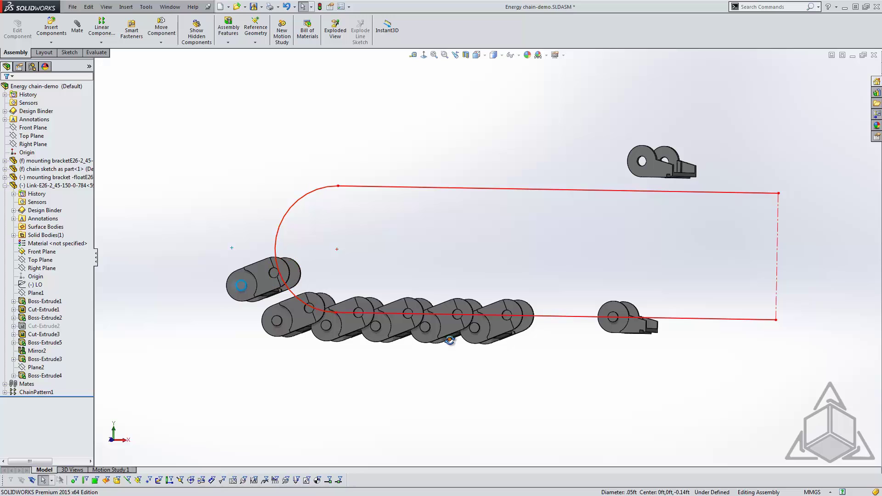
{"action": "mouse_move", "coordinate": [450, 340]}
{"action": "middle_mouse_down"}
{"action": "mouse_move", "coordinate": [463, 341]}
{"action": "mouse_move", "coordinate": [461, 349]}
{"action": "middle_mouse_up"}
{"action": "left_click_drag", "start_coordinate": [491, 336], "coordinate": [508, 332]}
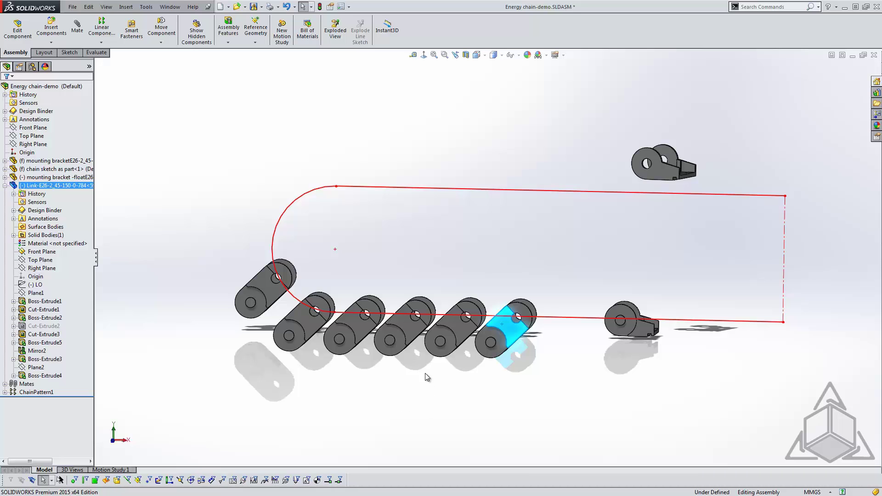
{"action": "middle_click_drag", "start_coordinate": [425, 373], "coordinate": [402, 416]}
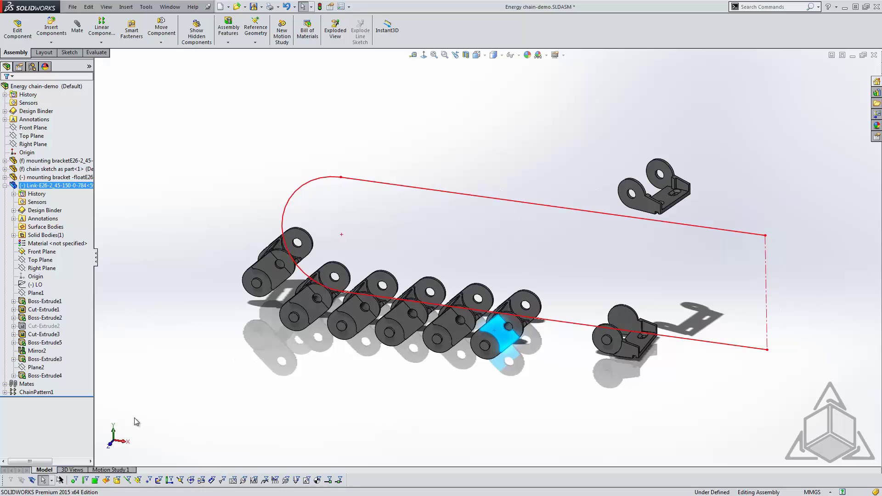
Edit the chain pattern and change its pitch method to Distance Linkage
{"action": "left_click", "coordinate": [32, 392]}
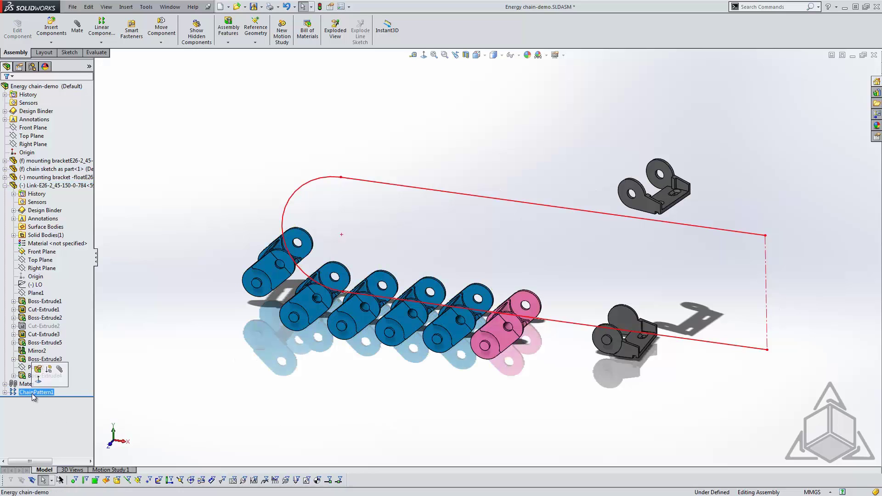
{"action": "left_click", "coordinate": [38, 370]}
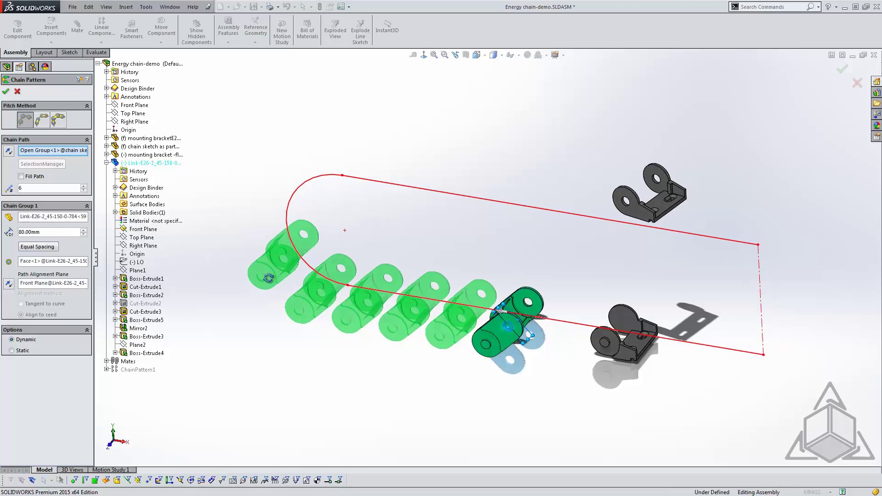
{"action": "left_click", "coordinate": [40, 121]}
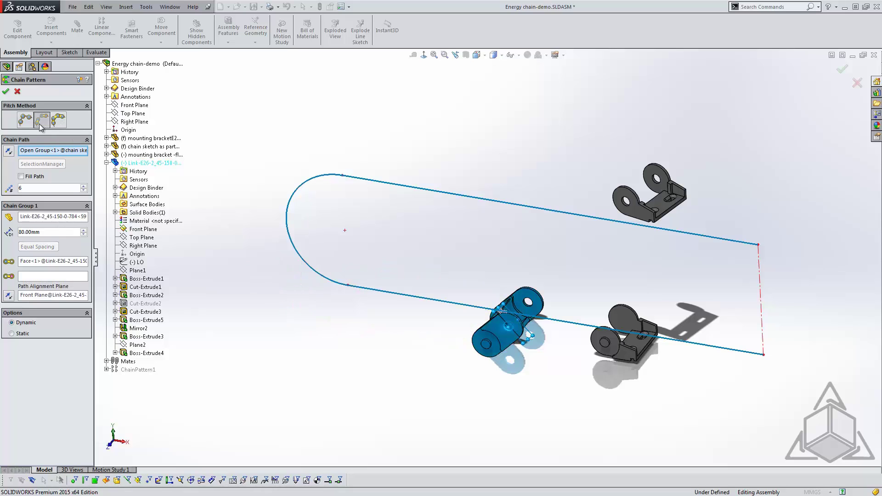
Set the cylindrical pin face of the link as the second path link of the chain pattern
{"action": "left_click", "coordinate": [27, 277]}
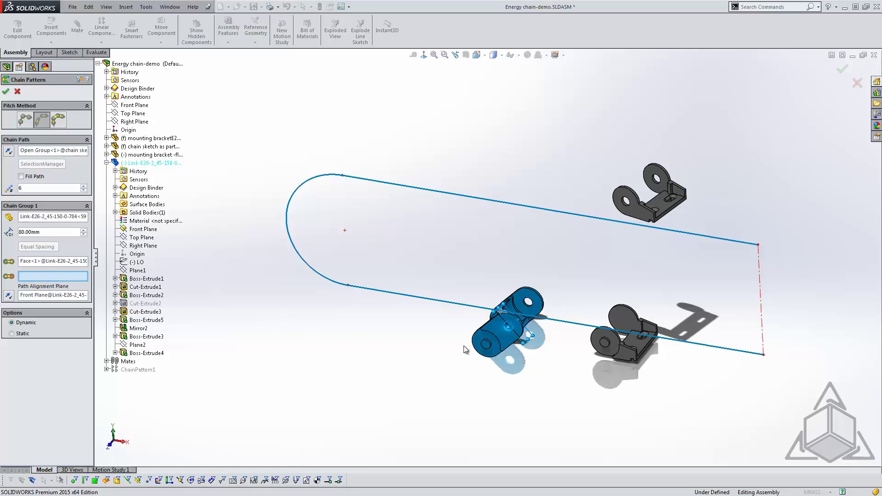
{"action": "scroll", "coordinate": [465, 345], "scroll_direction": "down", "scroll_amount": 2}
{"action": "key", "text": "g"}
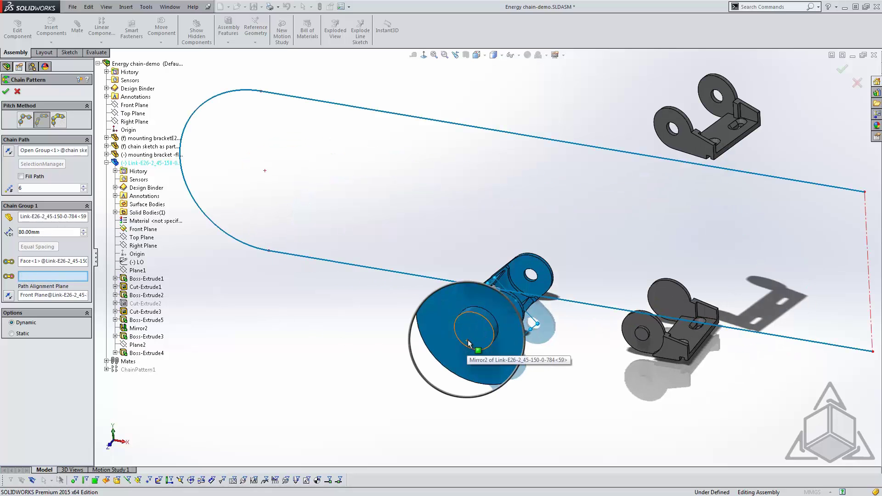
{"action": "left_click", "coordinate": [500, 316]}
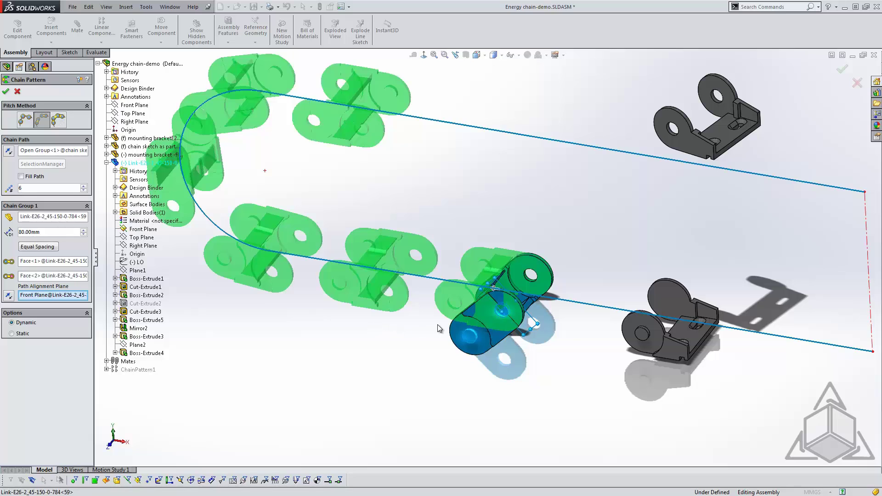
{"action": "scroll", "coordinate": [439, 327], "scroll_direction": "up", "scroll_amount": 2}
{"action": "middle_click_drag", "start_coordinate": [434, 341], "coordinate": [326, 336]}
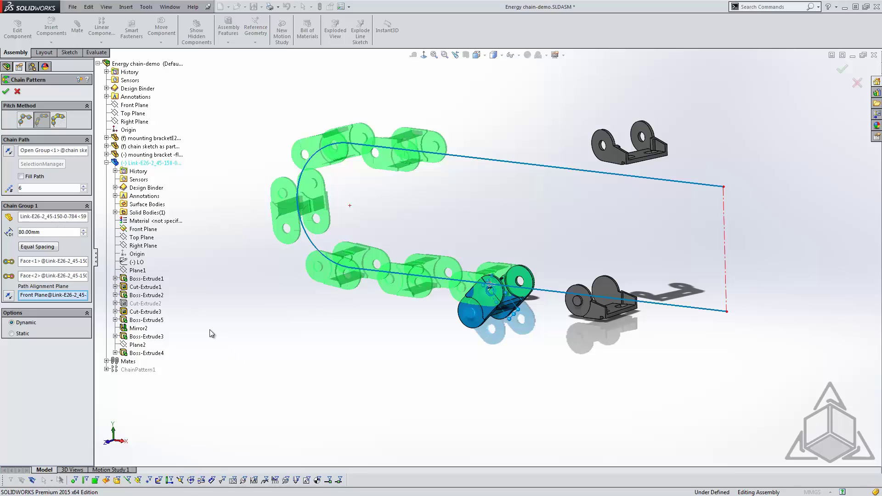
Set the chain pattern spacing to 70 mm and accept the pattern
{"action": "double_click", "coordinate": [40, 233]}
{"action": "left_click", "coordinate": [84, 232]}
{"action": "left_click", "coordinate": [83, 231]}
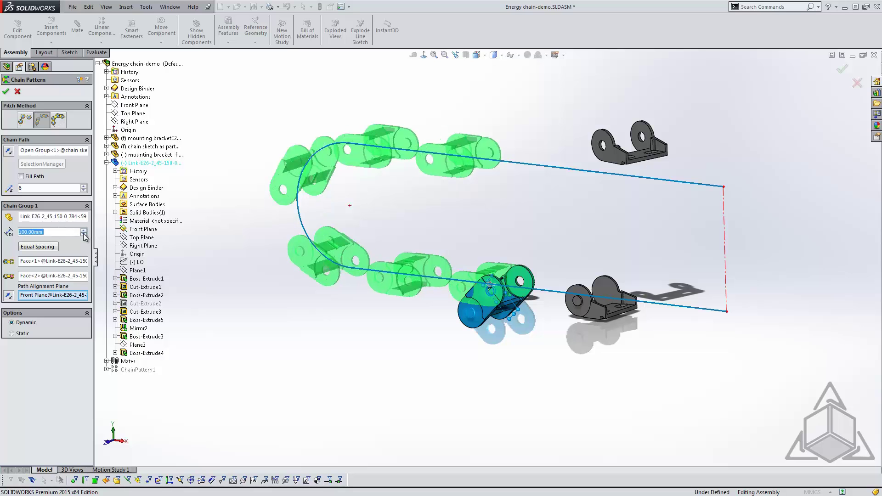
{"action": "left_click", "coordinate": [84, 234]}
{"action": "left_click", "coordinate": [83, 234]}
{"action": "left_click", "coordinate": [84, 234]}
{"action": "middle_click_drag", "start_coordinate": [316, 299], "coordinate": [429, 312]}
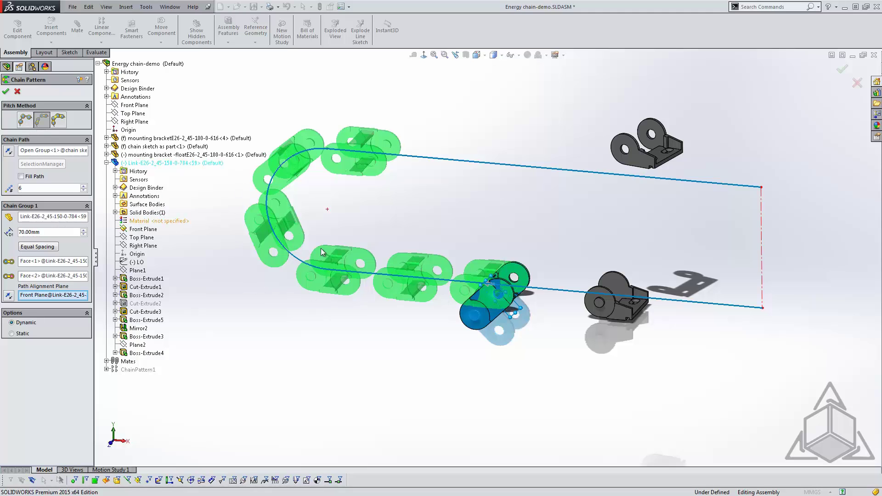
{"action": "left_click", "coordinate": [7, 93]}
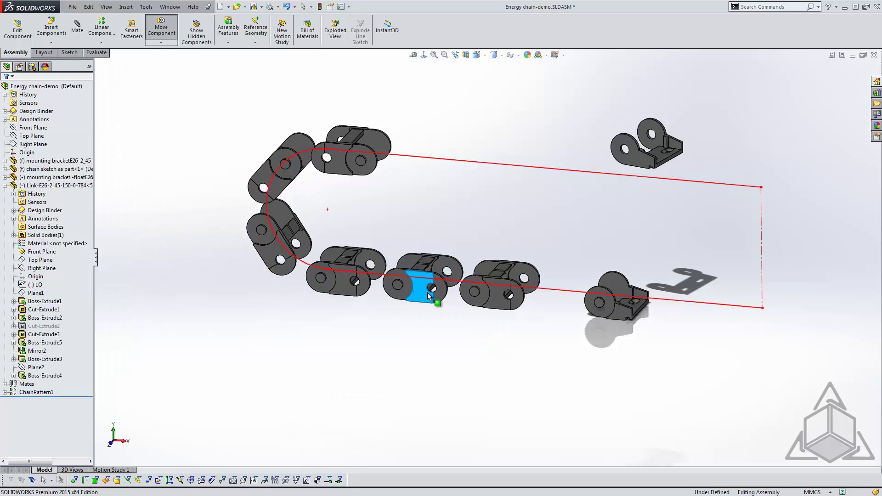
Move the distance-linked chain back and forth along its path to test its dynamic motion
{"action": "left_click_drag", "start_coordinate": [428, 296], "coordinate": [467, 286]}
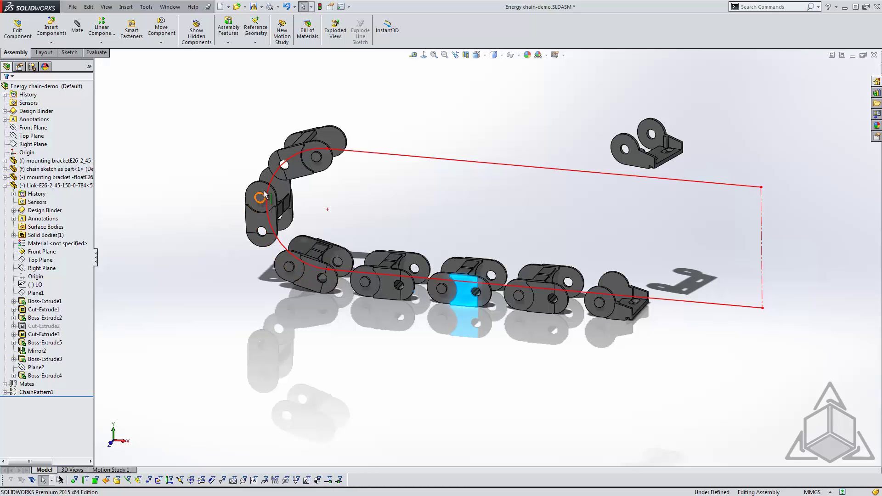
{"action": "mouse_move", "coordinate": [530, 301]}
{"action": "left_mouse_down"}
{"action": "mouse_move", "coordinate": [357, 295]}
{"action": "mouse_move", "coordinate": [544, 318]}
{"action": "mouse_move", "coordinate": [533, 317]}
{"action": "left_mouse_up"}
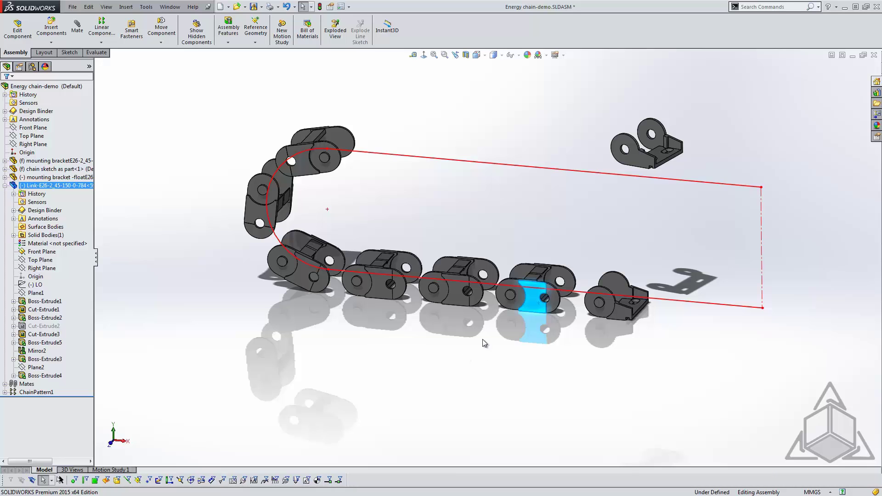
{"action": "mouse_move", "coordinate": [527, 306]}
{"action": "left_mouse_down"}
{"action": "mouse_move", "coordinate": [414, 307]}
{"action": "mouse_move", "coordinate": [421, 310]}
{"action": "mouse_move", "coordinate": [528, 311]}
{"action": "mouse_move", "coordinate": [331, 287]}
{"action": "mouse_move", "coordinate": [525, 305]}
{"action": "left_mouse_up"}
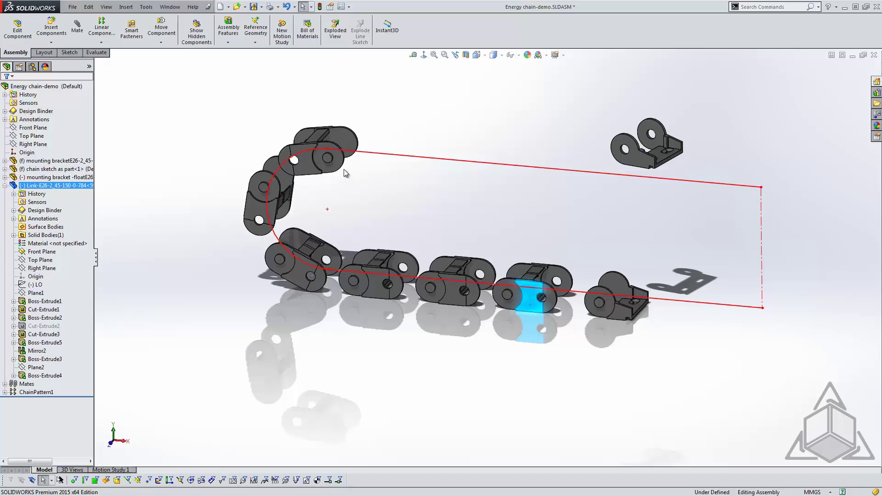
Edit the chain pattern and change its pitch method to Connected Linkage
{"action": "left_click", "coordinate": [28, 392]}
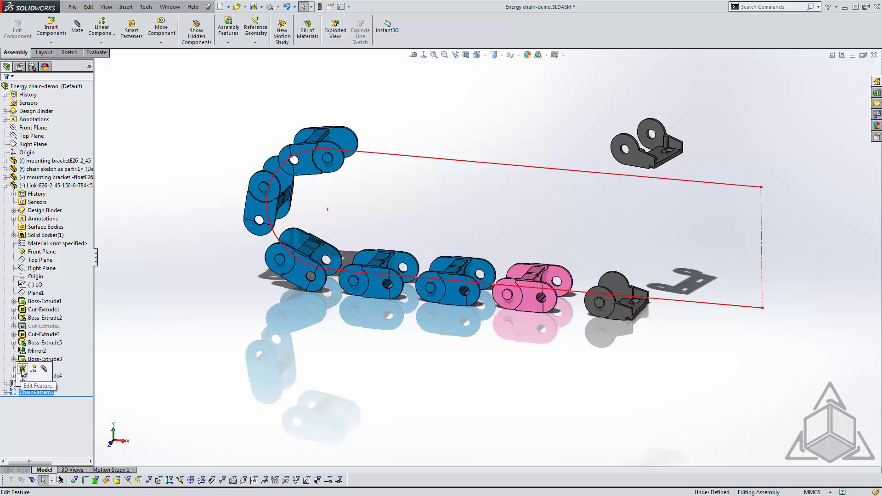
{"action": "left_click", "coordinate": [43, 379]}
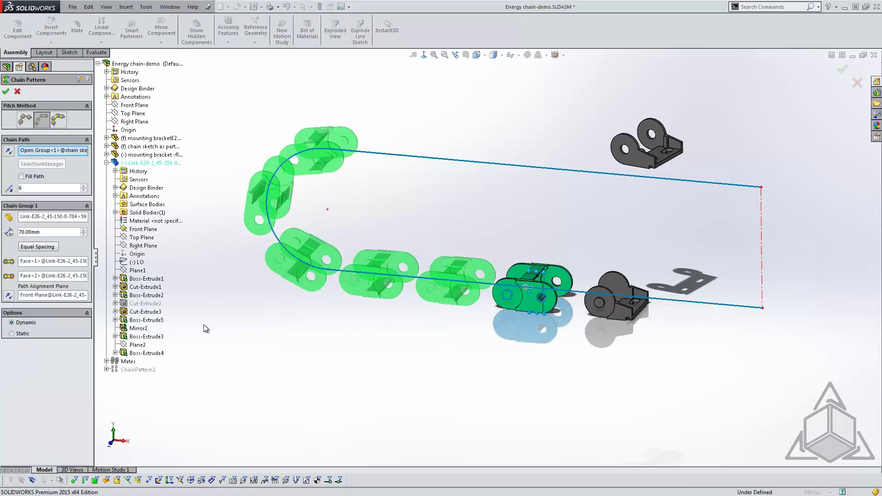
{"action": "left_click", "coordinate": [58, 120]}
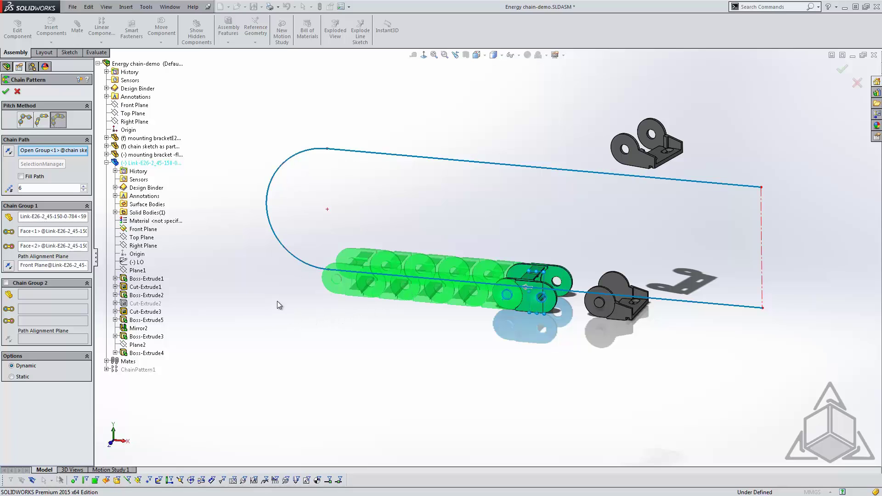
Set the number of connected chain instances to 13 and accept the pattern
{"action": "left_click", "coordinate": [83, 189]}
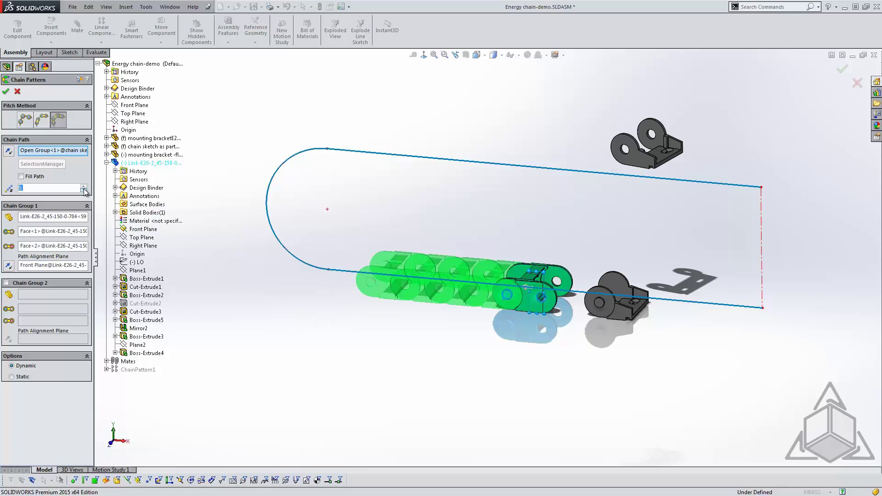
{"action": "left_click", "coordinate": [84, 186]}
{"action": "left_click", "coordinate": [84, 187]}
{"action": "left_click", "coordinate": [83, 187]}
{"action": "left_click", "coordinate": [84, 187]}
{"action": "left_click", "coordinate": [83, 186]}
{"action": "left_click", "coordinate": [84, 187]}
{"action": "left_click", "coordinate": [84, 186]}
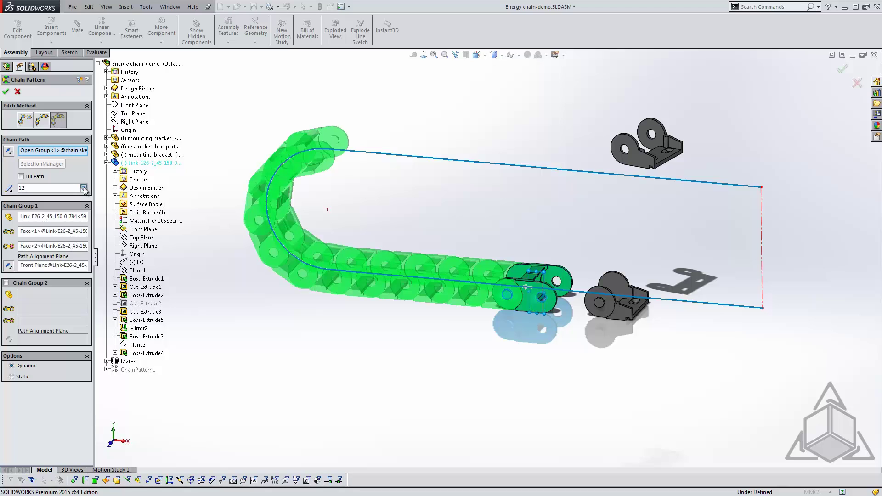
{"action": "left_click", "coordinate": [83, 187]}
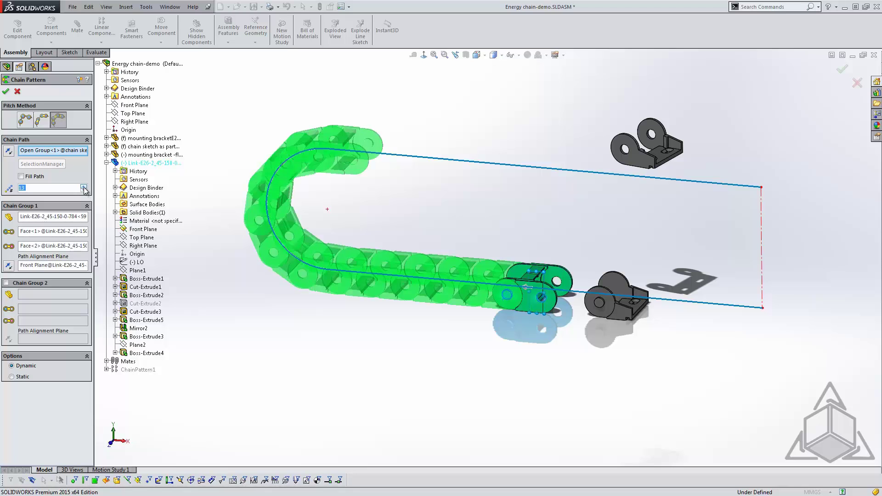
{"action": "left_click", "coordinate": [6, 90]}
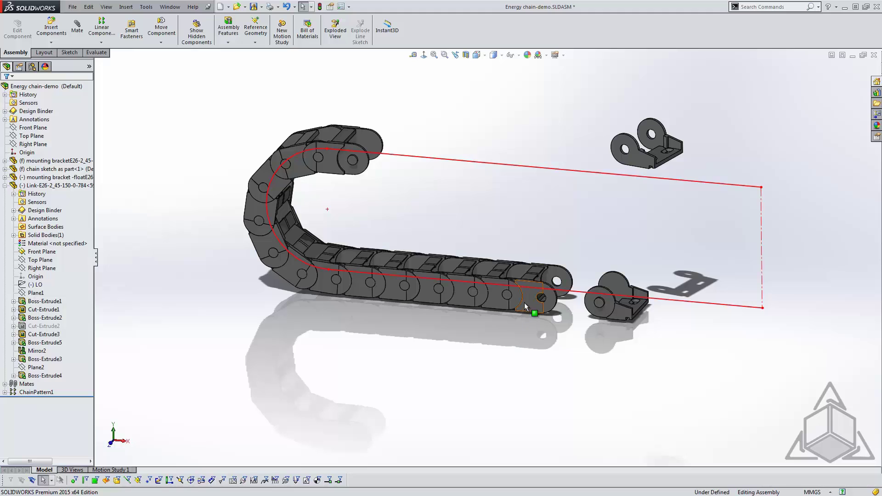
Move the connected chain along its path toward the lower mounting bracket
{"action": "left_click_drag", "start_coordinate": [525, 306], "coordinate": [565, 309]}
{"action": "left_click", "coordinate": [527, 342]}
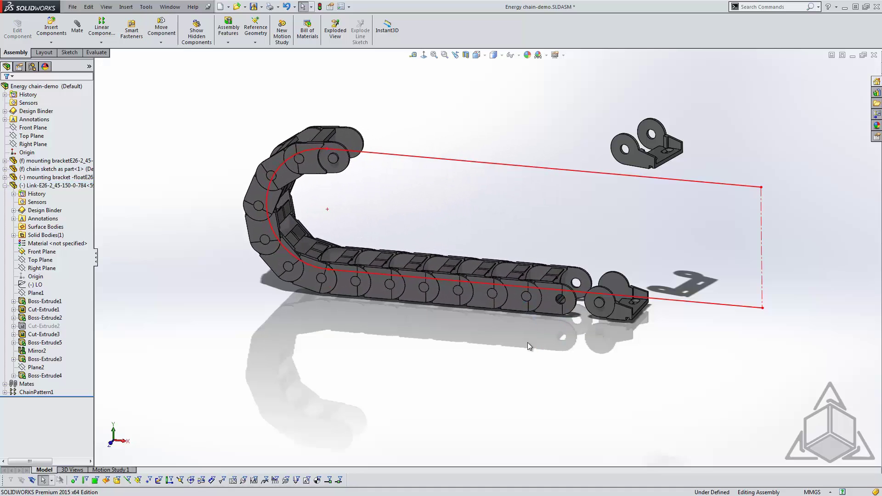
{"action": "middle_click_drag", "start_coordinate": [588, 337], "coordinate": [579, 346]}
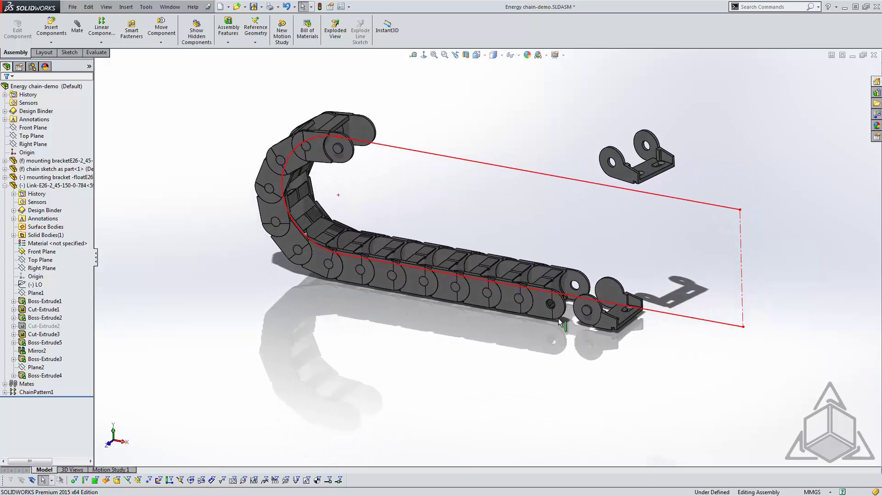
Add a concentric mate between the lower mounting bracket's pin and the end link's hole, and rebuild the assembly
{"action": "scroll", "coordinate": [569, 310], "scroll_direction": "down", "scroll_amount": 3}
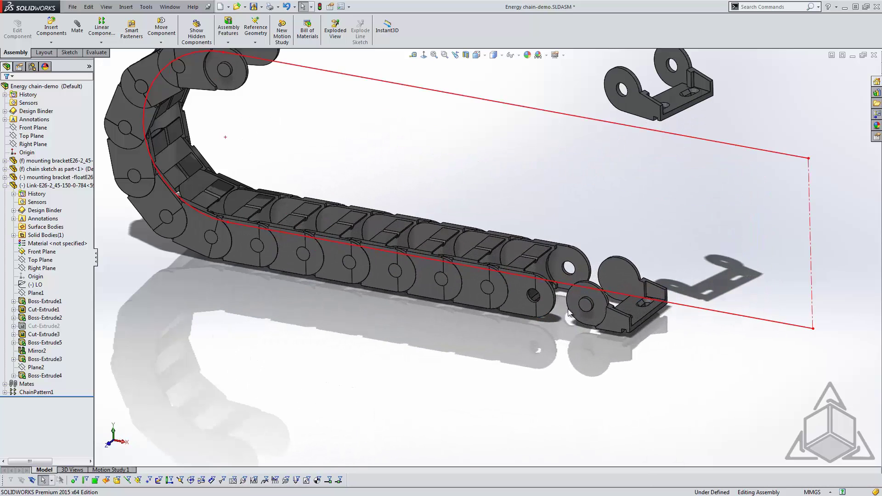
{"action": "key", "text": "g"}
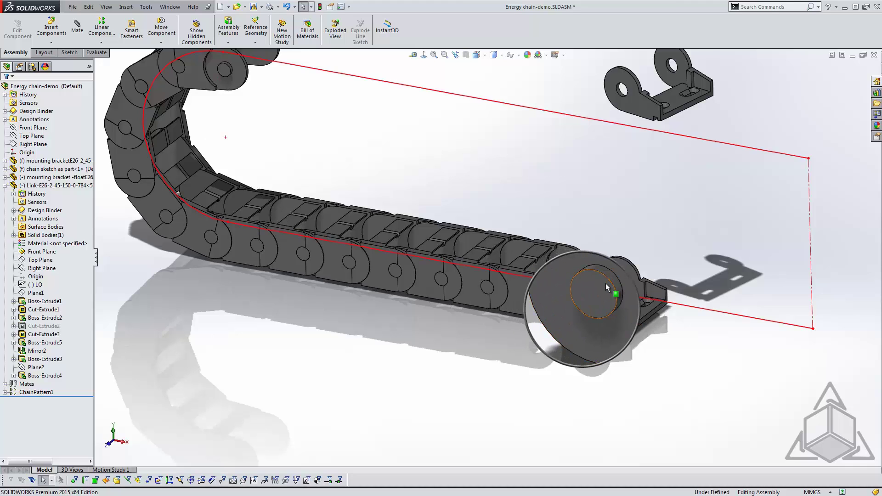
{"action": "left_click", "coordinate": [608, 288]}
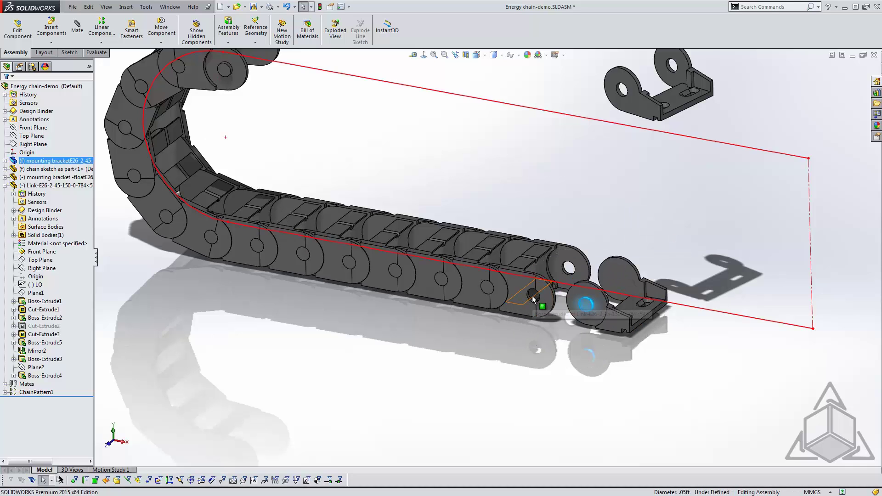
{"action": "key", "text": "g"}
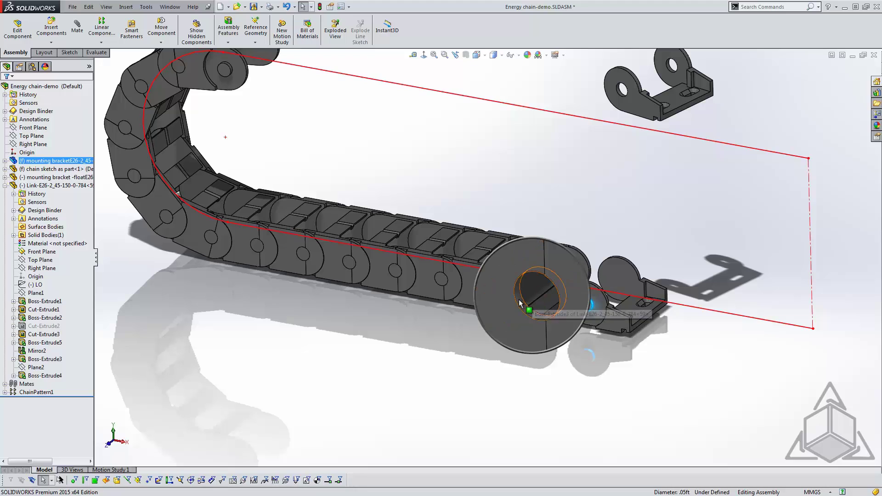
{"action": "left_click", "coordinate": [519, 303], "text": "ctrl"}
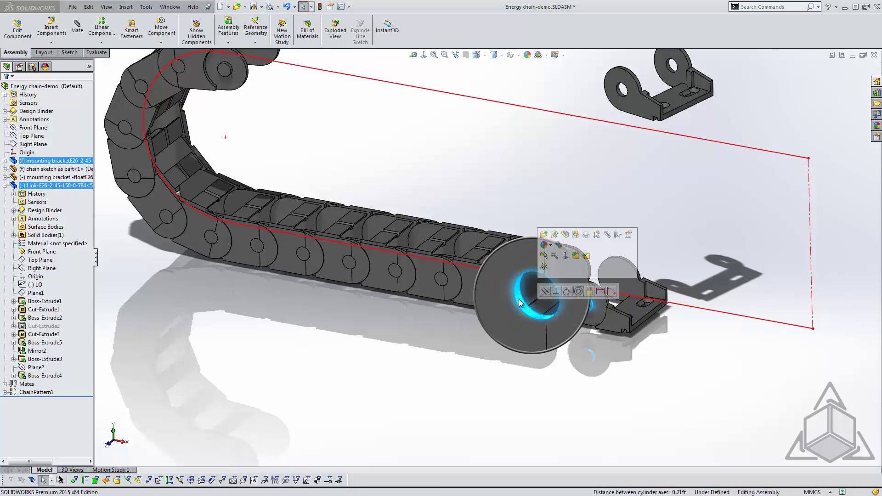
{"action": "left_click", "coordinate": [578, 292]}
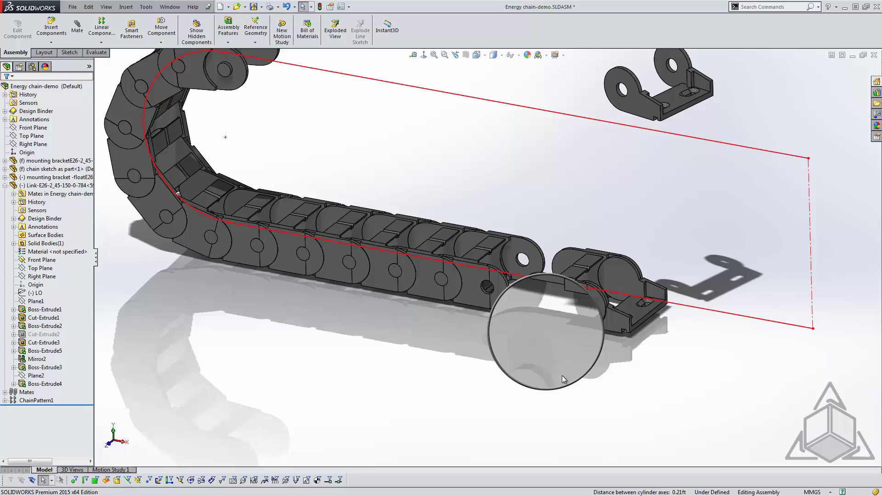
{"action": "key", "text": "ctrl+b"}
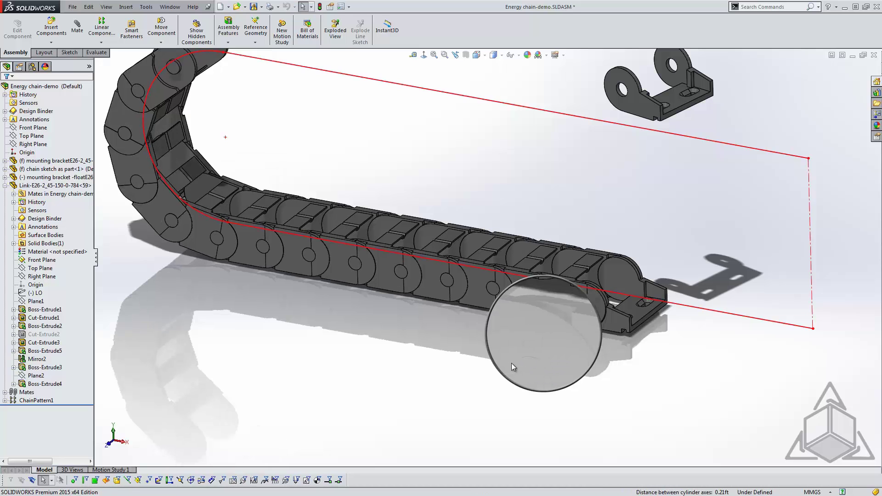
{"action": "key", "text": "g"}
Try to move the lower mounting bracket and inspect its connection to the chain
{"action": "scroll", "coordinate": [583, 331], "scroll_direction": "up", "scroll_amount": 2}
{"action": "mouse_move", "coordinate": [559, 312]}
{"action": "middle_mouse_down"}
{"action": "mouse_move", "coordinate": [557, 289]}
{"action": "mouse_move", "coordinate": [569, 294]}
{"action": "middle_mouse_up"}
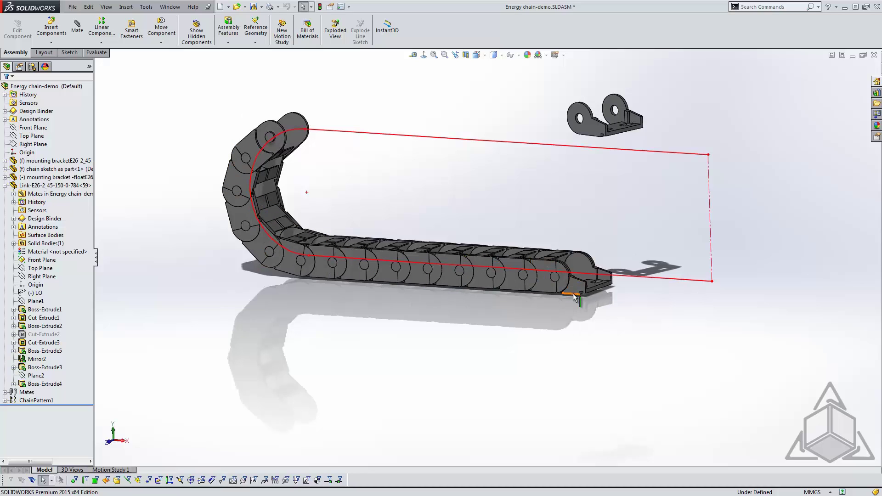
{"action": "left_click_drag", "start_coordinate": [575, 295], "coordinate": [579, 294]}
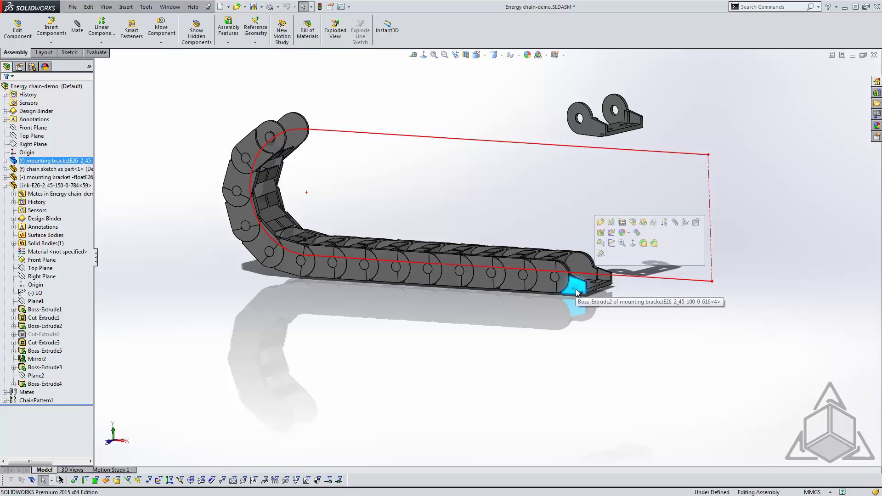
{"action": "left_click", "coordinate": [509, 351]}
{"action": "middle_click_drag", "start_coordinate": [446, 335], "coordinate": [441, 354]}
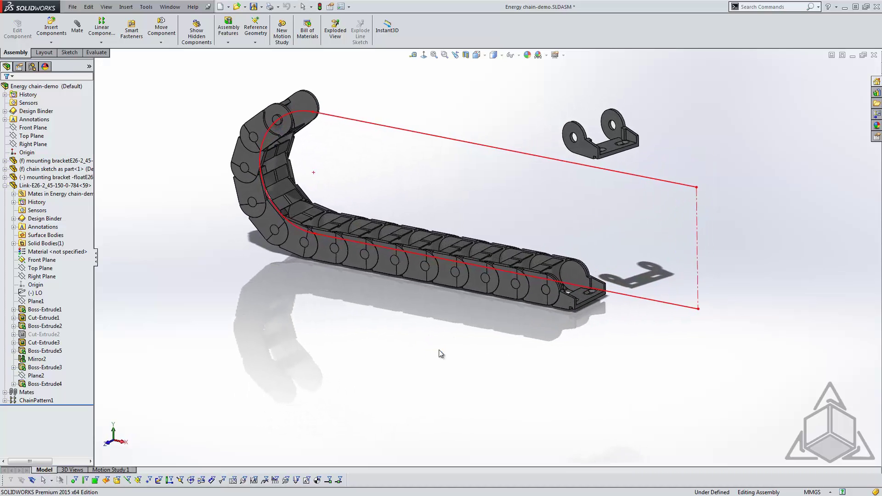
Collapse the link component in the tree and float the chain sketch part
{"action": "left_click", "coordinate": [5, 186]}
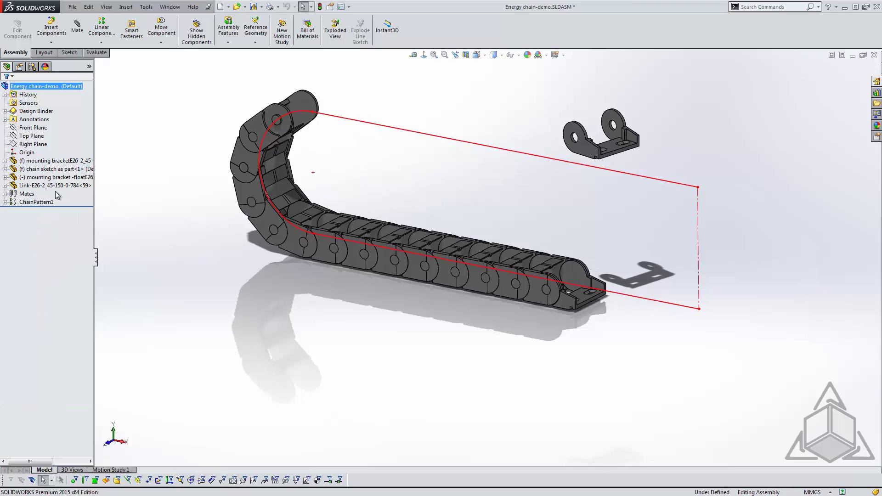
{"action": "left_click", "coordinate": [50, 169]}
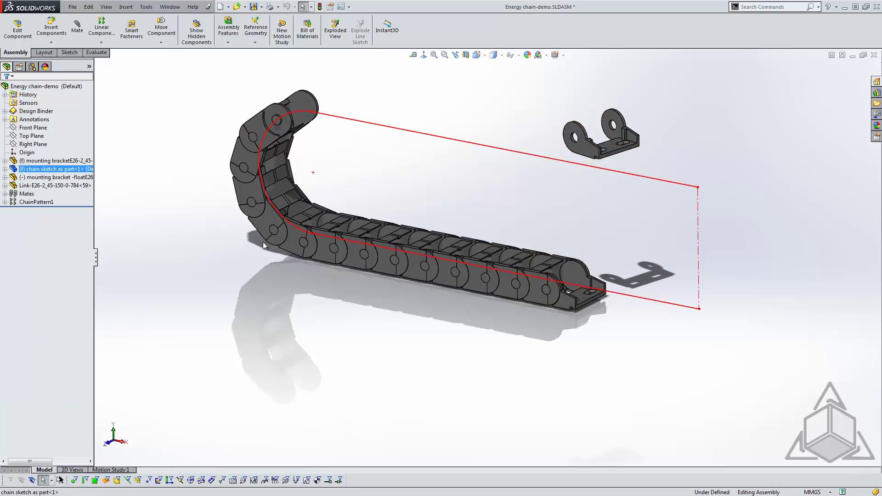
{"action": "right_click", "coordinate": [48, 170]}
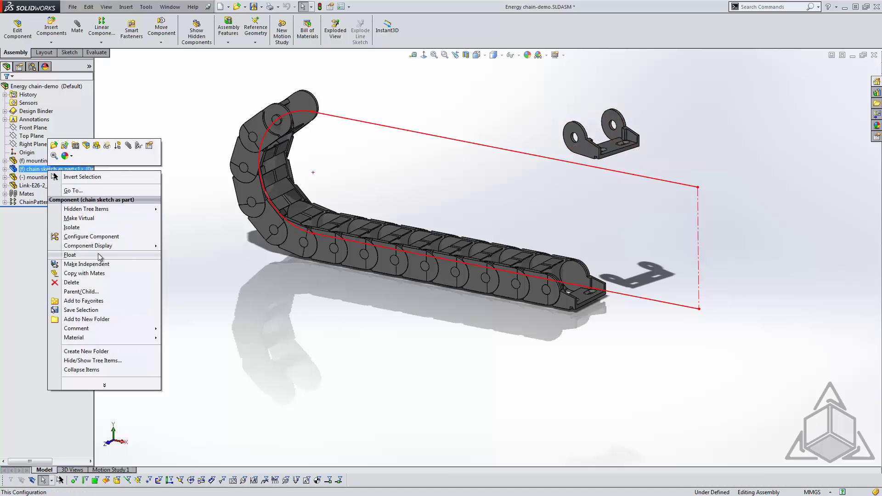
{"action": "left_click", "coordinate": [70, 255]}
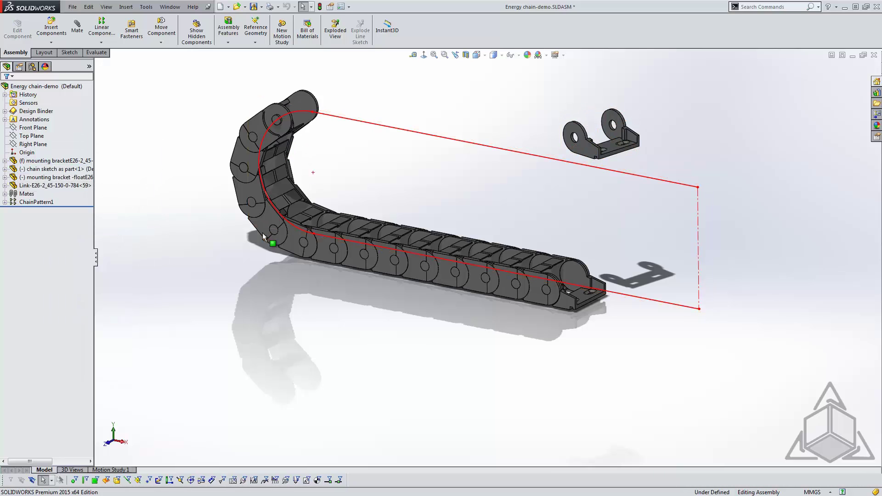
Move the floated chain sketch part by its arc center point to test how the chain follows the path
{"action": "mouse_move", "coordinate": [263, 233]}
{"action": "middle_mouse_down"}
{"action": "mouse_move", "coordinate": [248, 192]}
{"action": "mouse_move", "coordinate": [267, 231]}
{"action": "middle_mouse_up"}
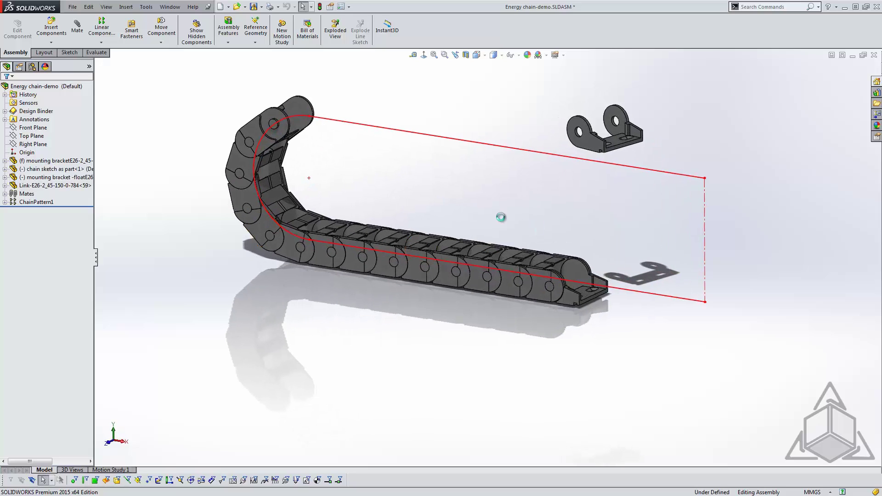
{"action": "left_click", "coordinate": [309, 180]}
{"action": "left_click_drag", "start_coordinate": [310, 180], "coordinate": [371, 192]}
{"action": "mouse_move", "coordinate": [417, 194]}
{"action": "left_mouse_down"}
{"action": "mouse_move", "coordinate": [485, 210]}
{"action": "mouse_move", "coordinate": [315, 196]}
{"action": "mouse_move", "coordinate": [506, 235]}
{"action": "mouse_move", "coordinate": [272, 203]}
{"action": "mouse_move", "coordinate": [448, 236]}
{"action": "mouse_move", "coordinate": [322, 220]}
{"action": "mouse_move", "coordinate": [414, 223]}
{"action": "mouse_move", "coordinate": [310, 204]}
{"action": "mouse_move", "coordinate": [417, 238]}
{"action": "mouse_move", "coordinate": [328, 237]}
{"action": "left_mouse_up"}
{"action": "key", "text": "Escape"}
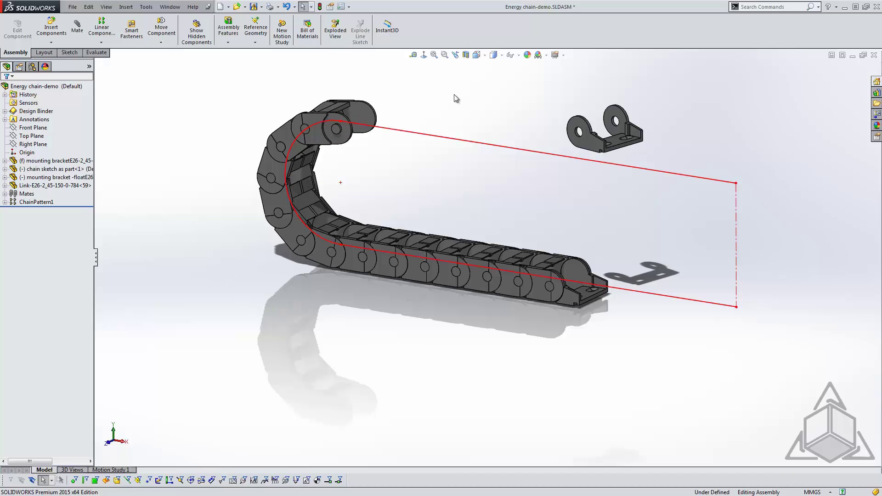
{"action": "middle_click_drag", "start_coordinate": [454, 95], "coordinate": [451, 102]}
{"action": "scroll", "coordinate": [449, 100], "scroll_direction": "up", "scroll_amount": 1}
{"action": "scroll", "coordinate": [462, 106], "scroll_direction": "down", "scroll_amount": 1}
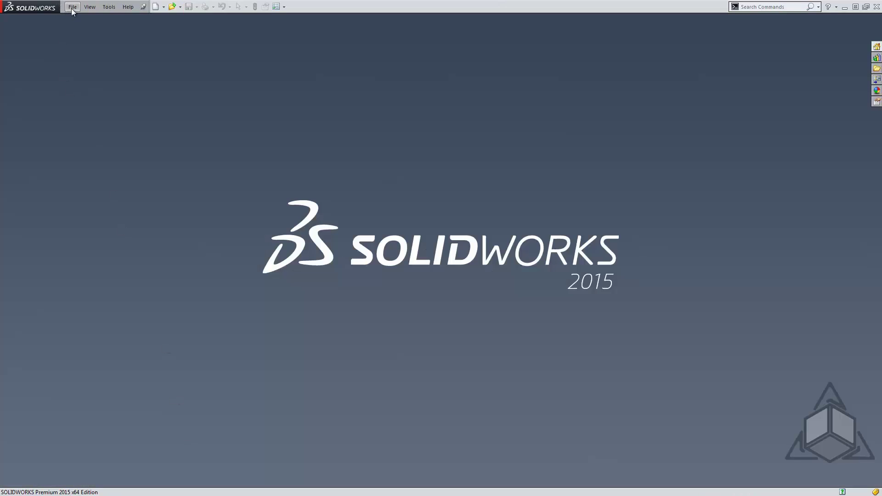
Open the recent assembly Control Box Mount.SLDASM
{"action": "left_click", "coordinate": [72, 8]}
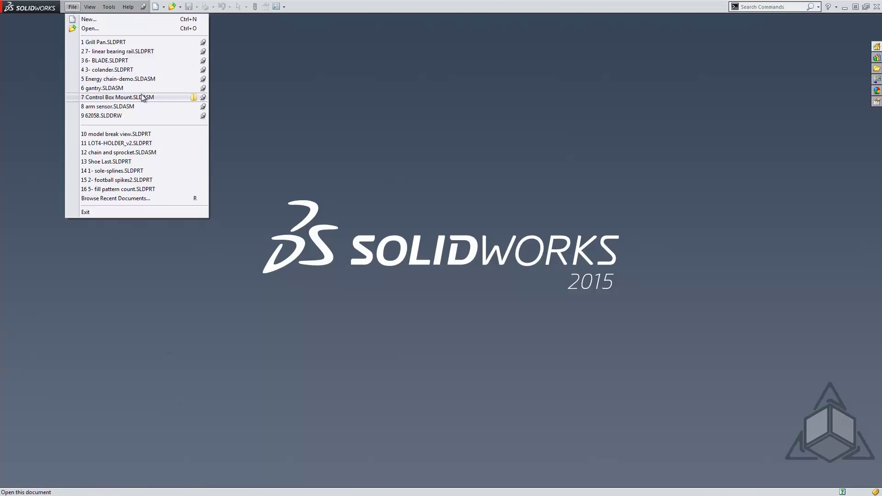
{"action": "mouse_move", "coordinate": [142, 97]}
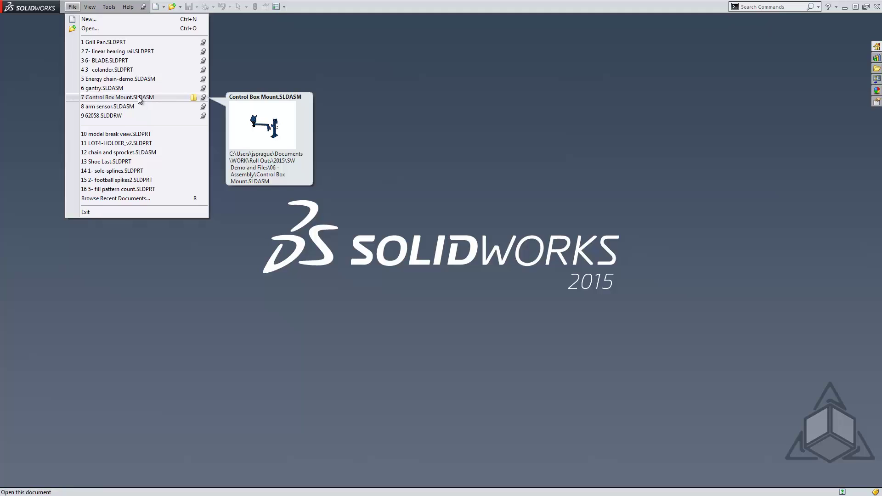
{"action": "left_click", "coordinate": [140, 98]}
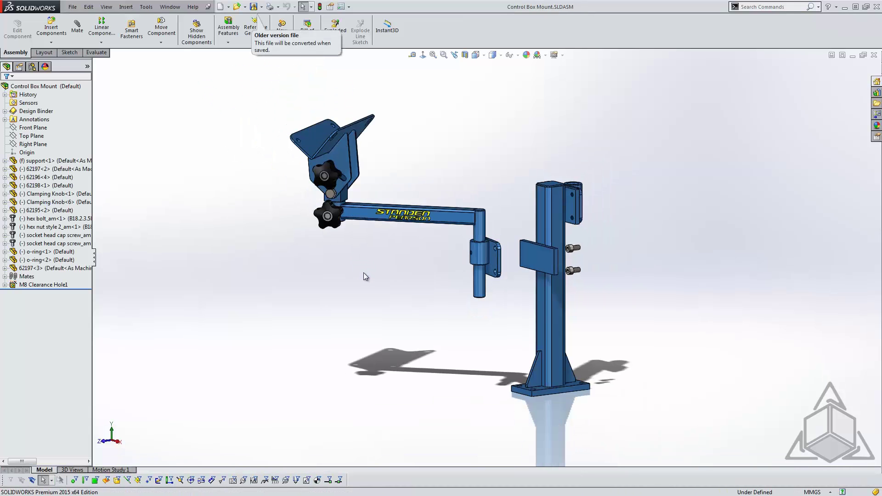
{"action": "mouse_move", "coordinate": [387, 276]}
{"action": "middle_mouse_down"}
{"action": "mouse_move", "coordinate": [408, 269]}
{"action": "mouse_move", "coordinate": [395, 271]}
{"action": "middle_mouse_up"}
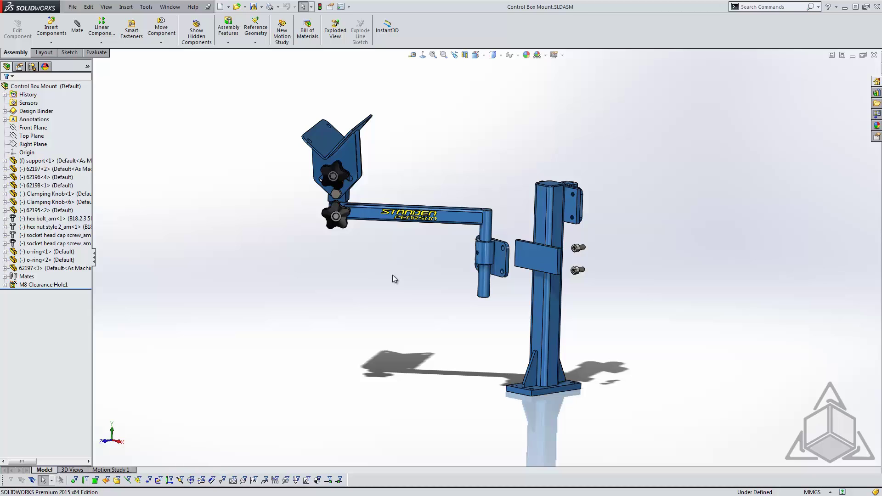
Add a Profile Center mate between the support's mounting plate face and the back face of the arm bracket 62197<2>
{"action": "left_click", "coordinate": [77, 26]}
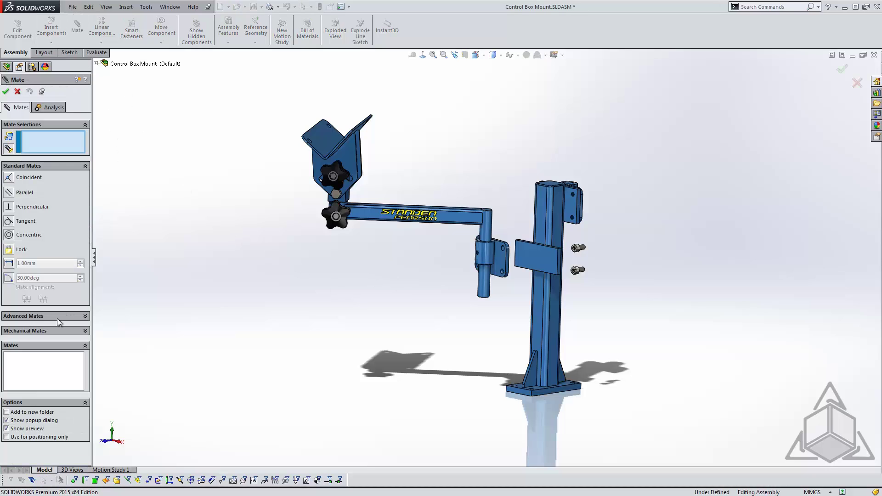
{"action": "left_click", "coordinate": [57, 317]}
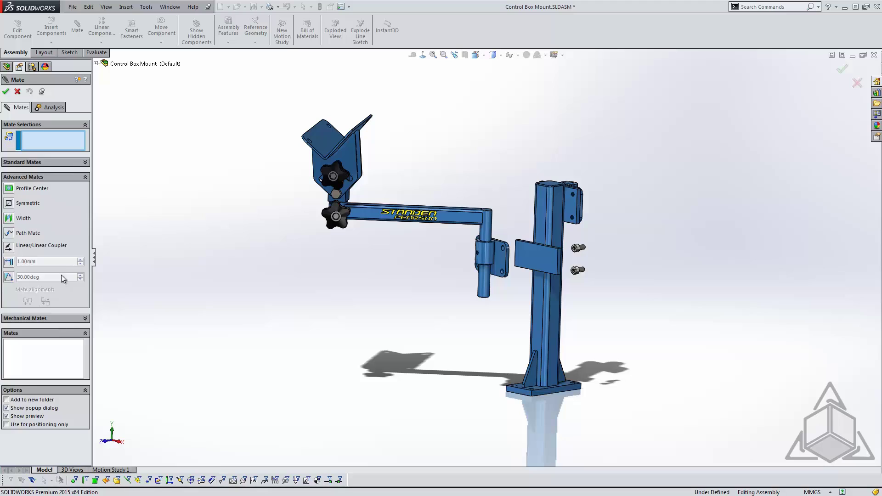
{"action": "left_click", "coordinate": [10, 189]}
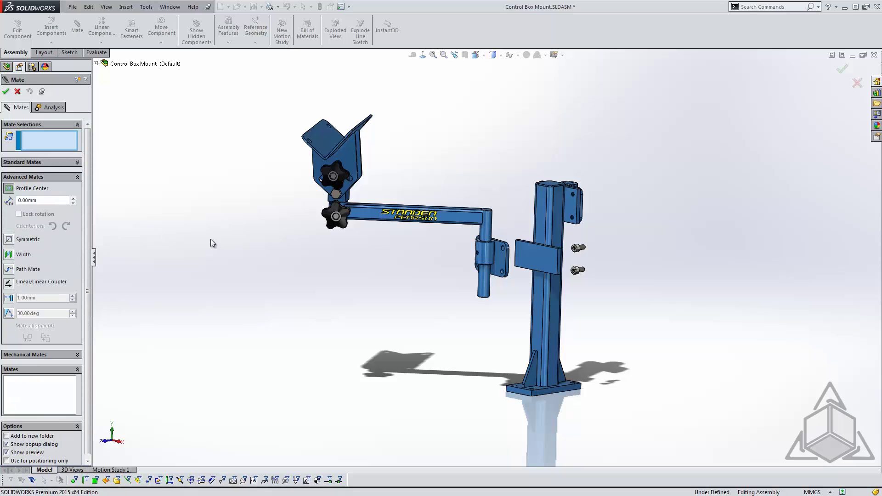
{"action": "left_click", "coordinate": [531, 255]}
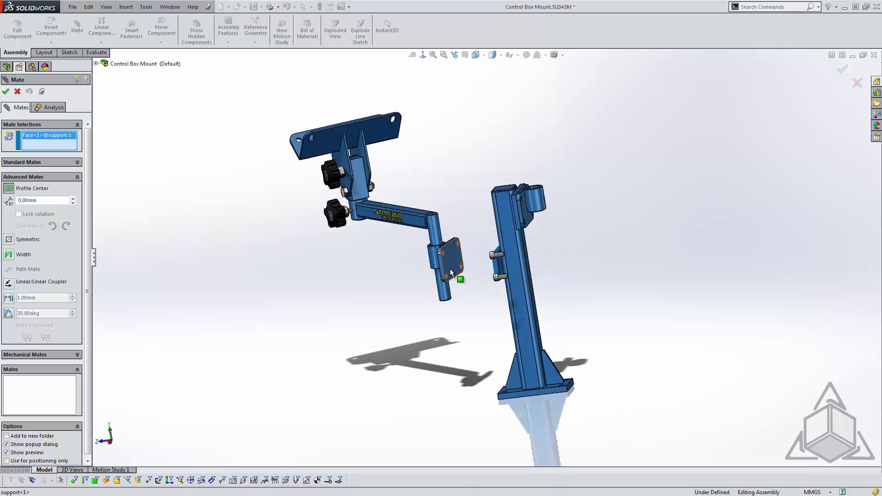
{"action": "left_click", "coordinate": [396, 288]}
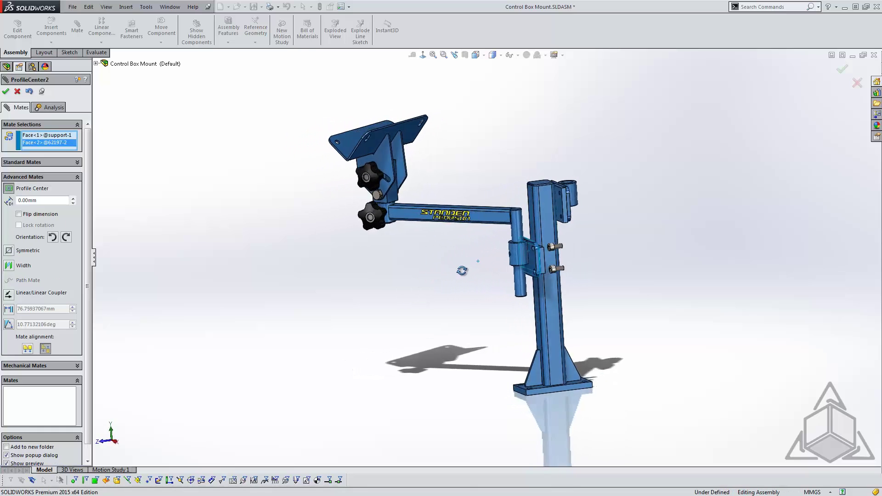
{"action": "scroll", "coordinate": [569, 253], "scroll_direction": "down", "scroll_amount": 5}
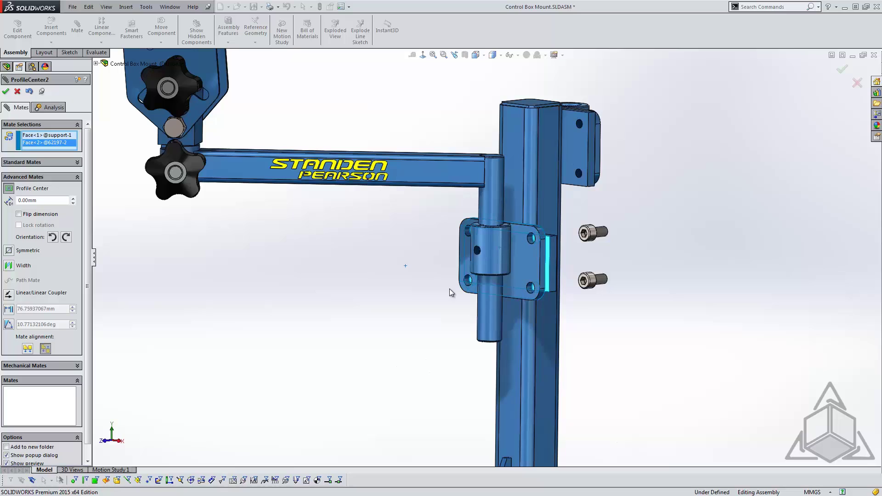
{"action": "middle_click", "coordinate": [499, 274]}
{"action": "middle_click_drag", "start_coordinate": [499, 275], "coordinate": [542, 251]}
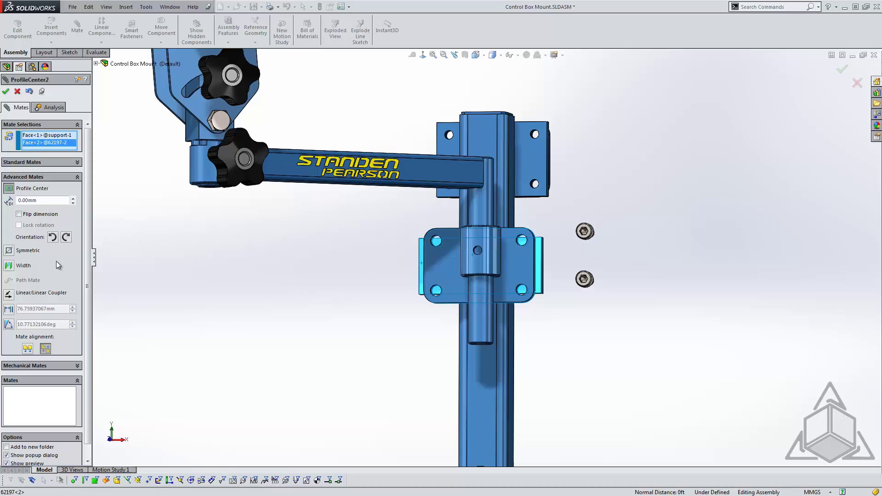
{"action": "left_click", "coordinate": [66, 237]}
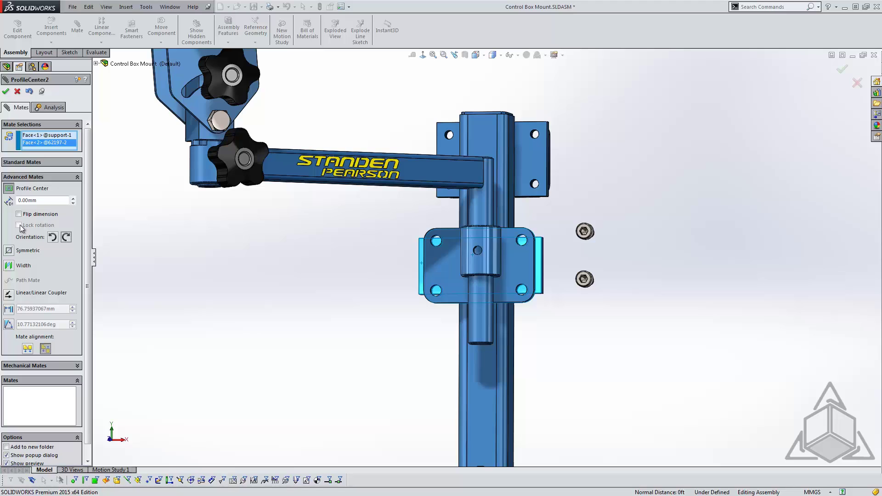
{"action": "left_click", "coordinate": [6, 91]}
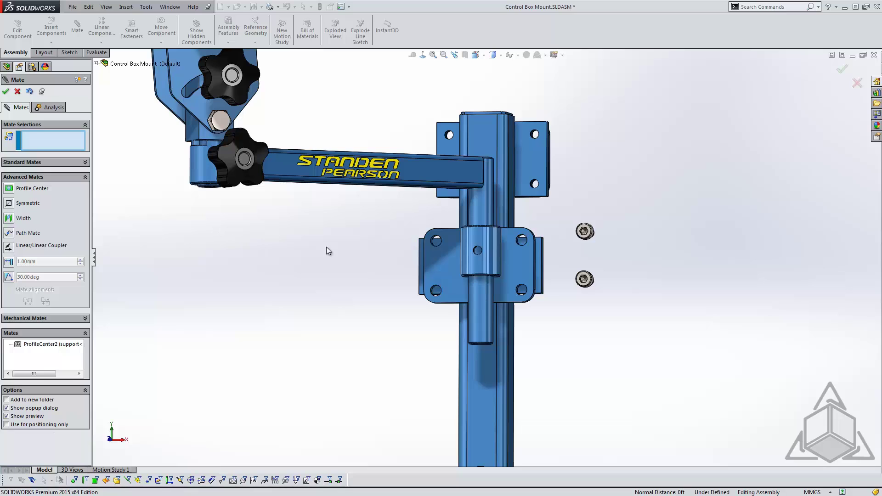
{"action": "middle_click_drag", "start_coordinate": [519, 258], "coordinate": [487, 278]}
{"action": "scroll", "coordinate": [589, 230], "scroll_direction": "down", "scroll_amount": 5}
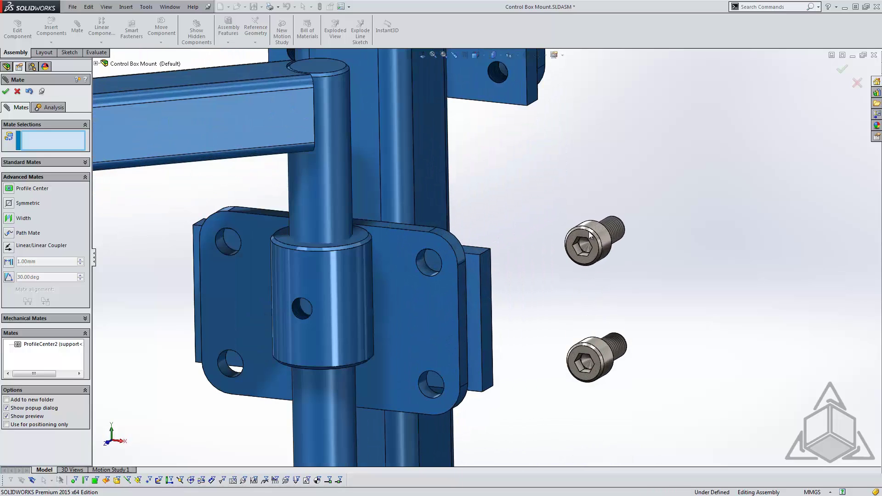
{"action": "left_click", "coordinate": [613, 234]}
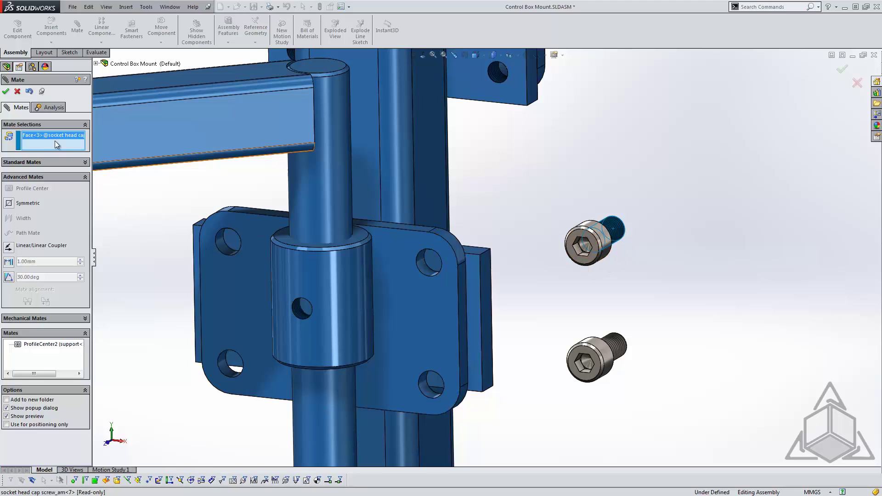
{"action": "right_click", "coordinate": [80, 141]}
{"action": "left_click", "coordinate": [110, 147]}
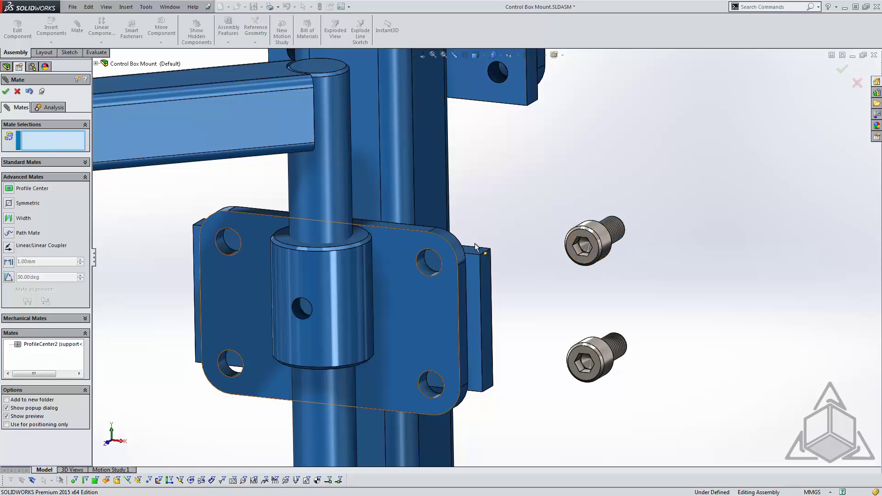
Profile Center mate the upper socket head cap screw's under-head edge to the arm bracket's upper-right hole edge with rotation locked
{"action": "left_click", "coordinate": [608, 240]}
{"action": "left_click", "coordinate": [438, 273]}
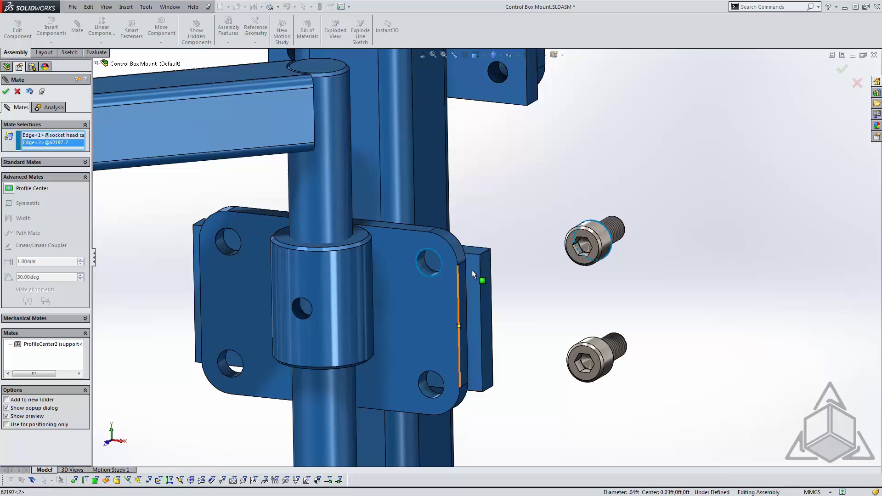
{"action": "left_click", "coordinate": [10, 188]}
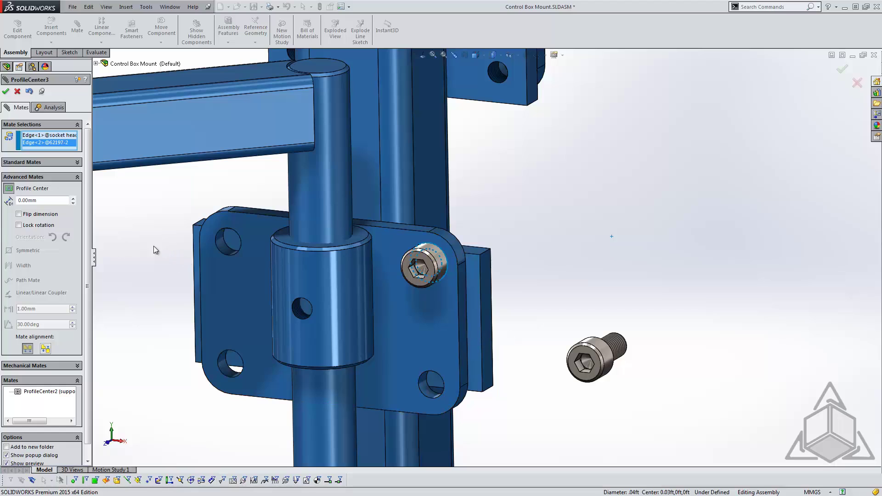
{"action": "left_click", "coordinate": [18, 225]}
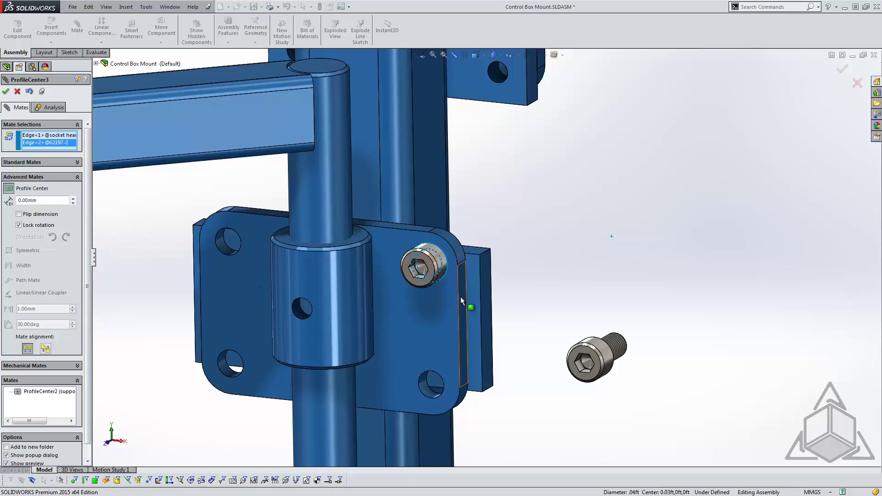
{"action": "left_click", "coordinate": [5, 91]}
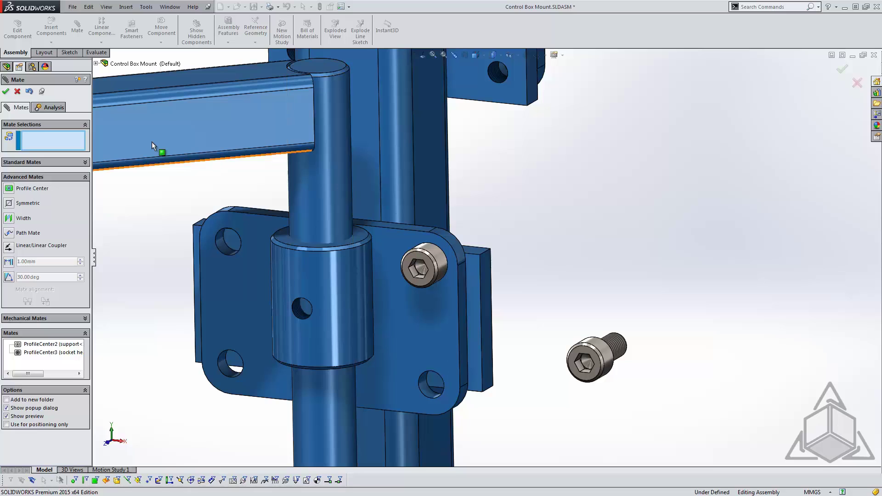
{"action": "left_click", "coordinate": [17, 91]}
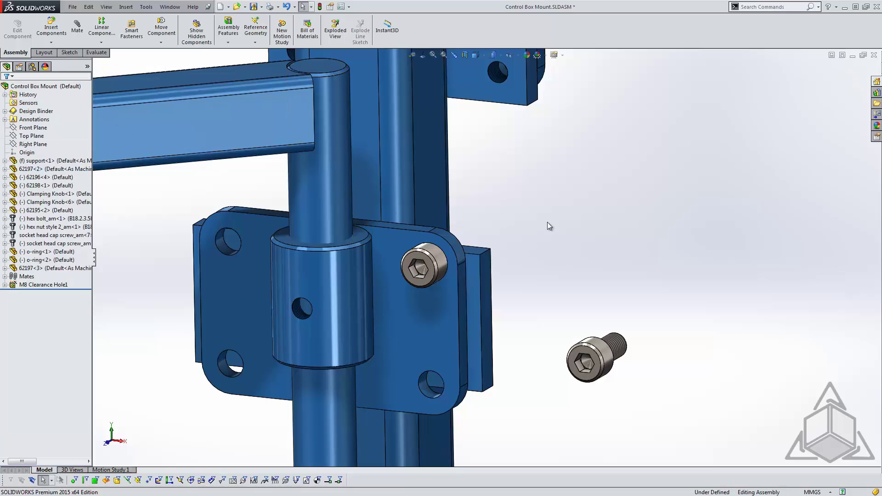
Open the arm bracket part 62197 from the assembly in its own window
{"action": "scroll", "coordinate": [555, 224], "scroll_direction": "up", "scroll_amount": 5}
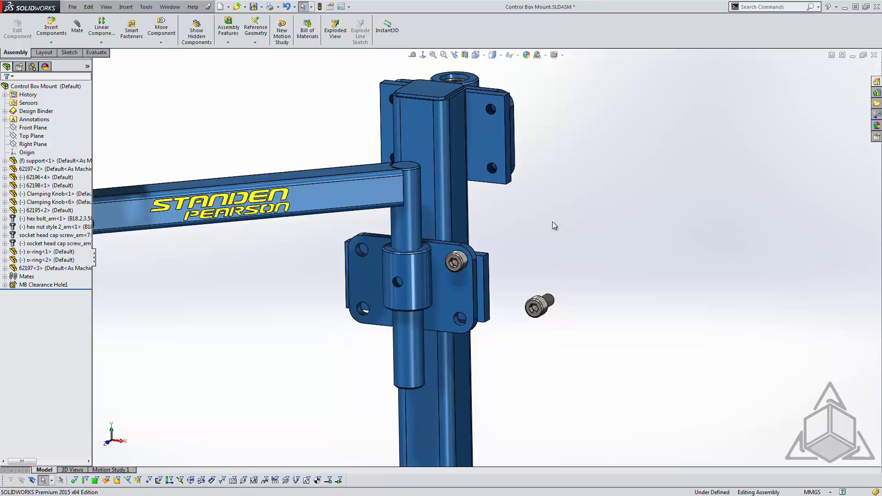
{"action": "middle_click_drag", "start_coordinate": [540, 245], "coordinate": [437, 271]}
{"action": "left_click", "coordinate": [421, 268]}
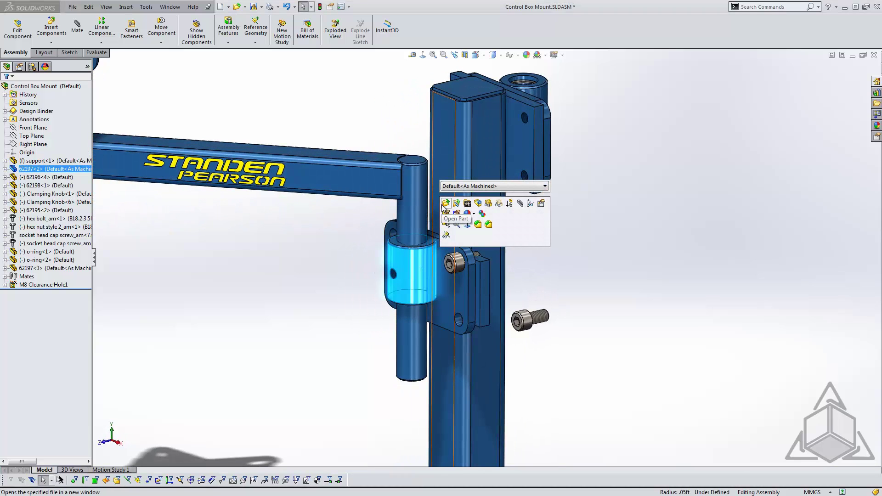
{"action": "left_click", "coordinate": [445, 204]}
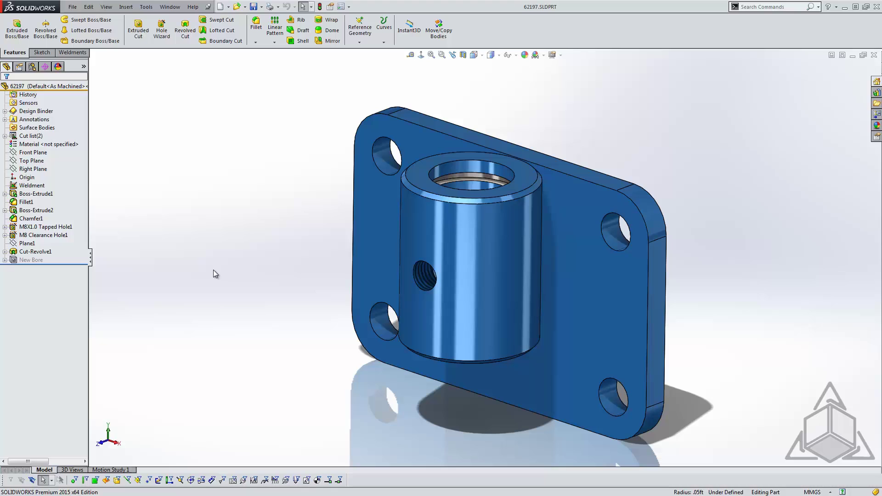
{"action": "middle_click_drag", "start_coordinate": [287, 252], "coordinate": [288, 256]}
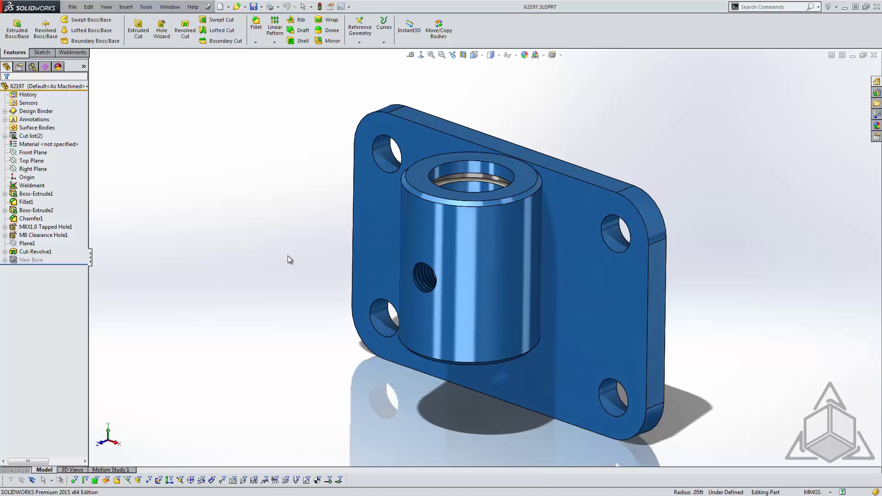
Unsuppress the New Bore feature in the bracket part and switch back to the Control Box Mount assembly
{"action": "left_click", "coordinate": [37, 259]}
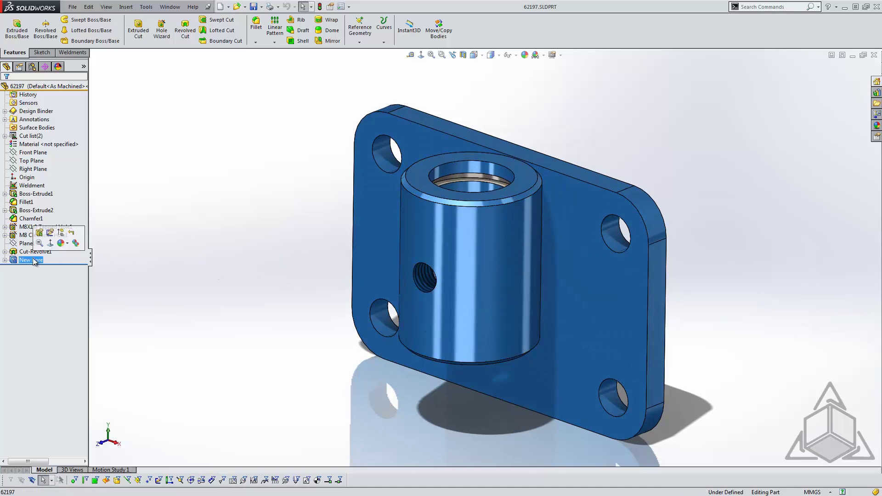
{"action": "left_click", "coordinate": [44, 236], "text": "ctrl"}
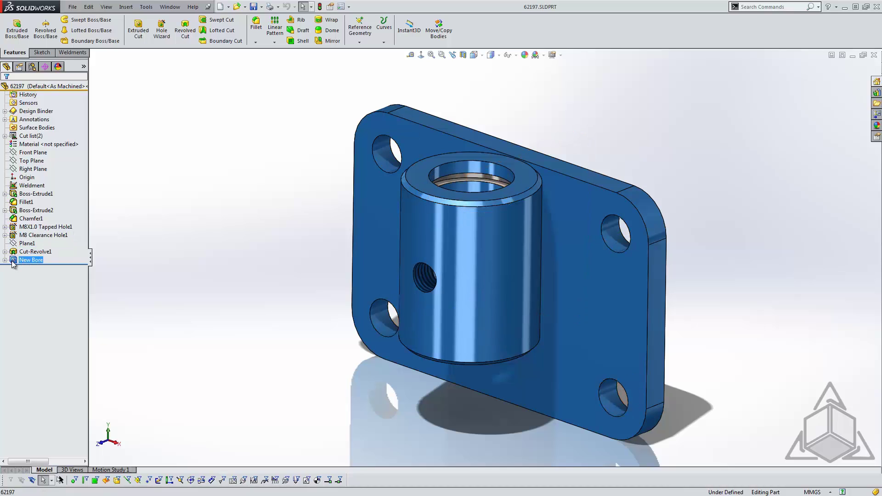
{"action": "left_click", "coordinate": [14, 261]}
{"action": "left_click", "coordinate": [41, 236]}
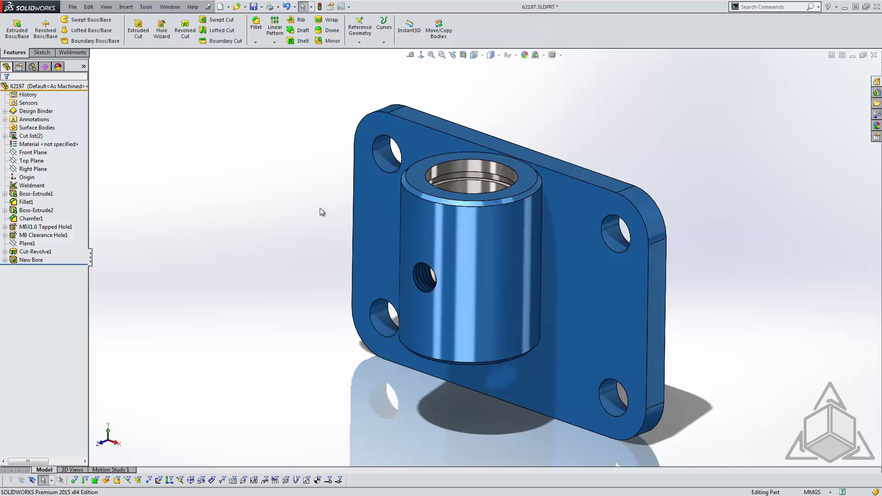
{"action": "key", "text": "ctrl+Tab"}
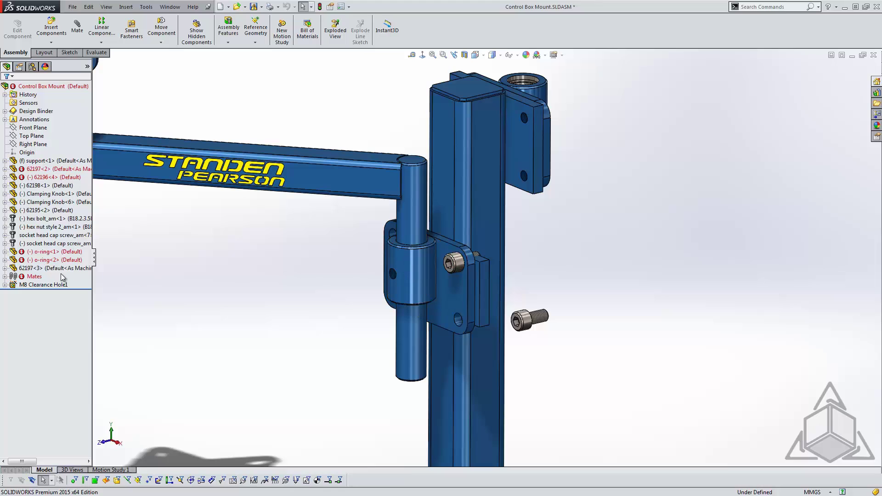
Edit the Concentric14 mate and replace its missing reference with the outer cylindrical face of bracket 62197<2>
{"action": "left_click", "coordinate": [5, 276]}
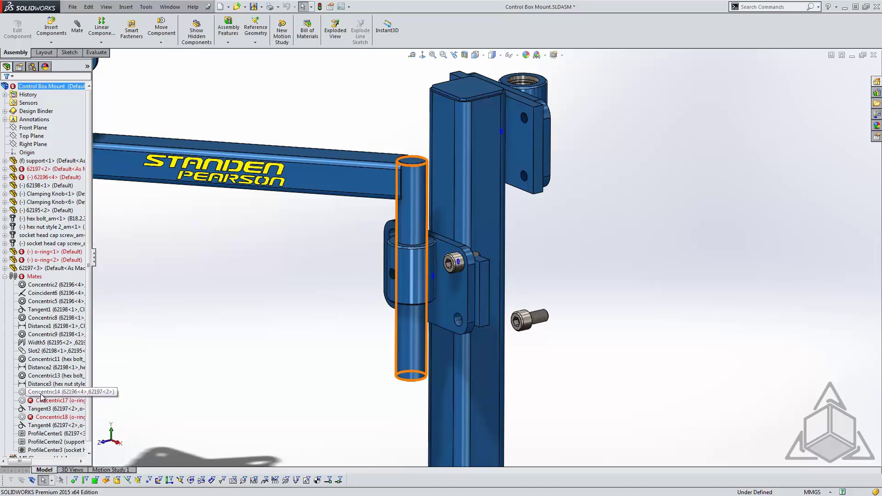
{"action": "mouse_move", "coordinate": [39, 394]}
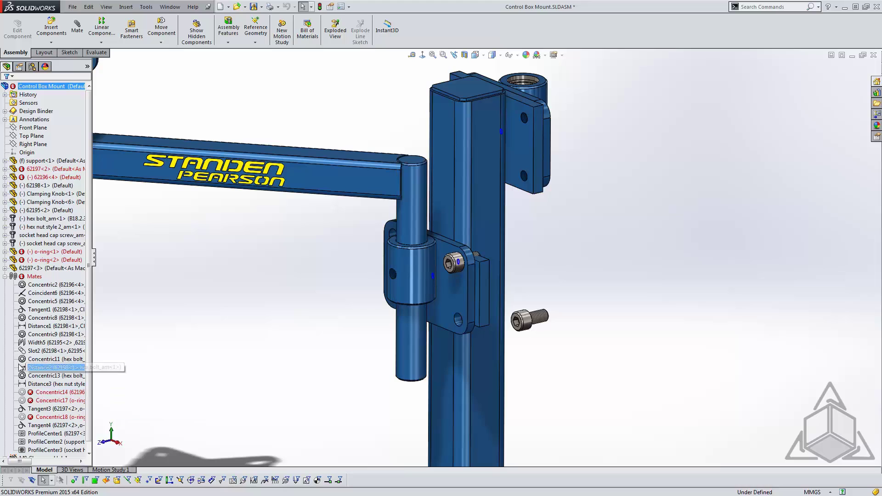
{"action": "right_click", "coordinate": [32, 393]}
{"action": "left_click", "coordinate": [30, 321]}
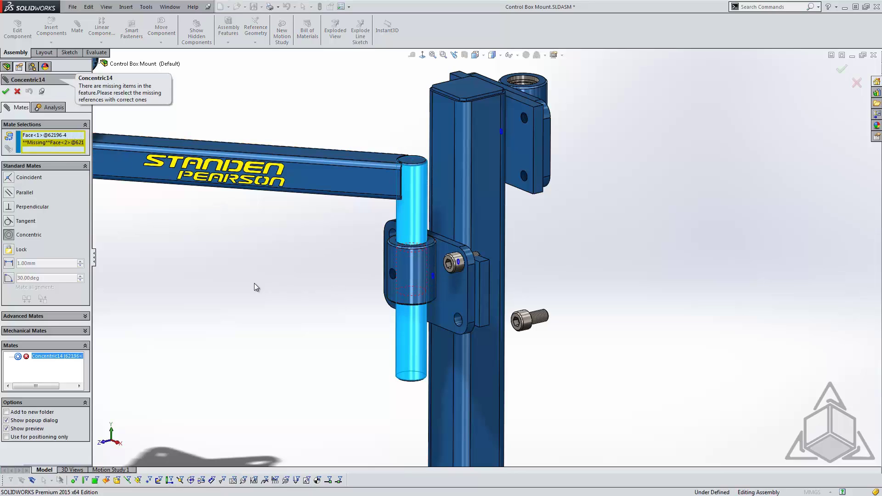
{"action": "left_click", "coordinate": [392, 255]}
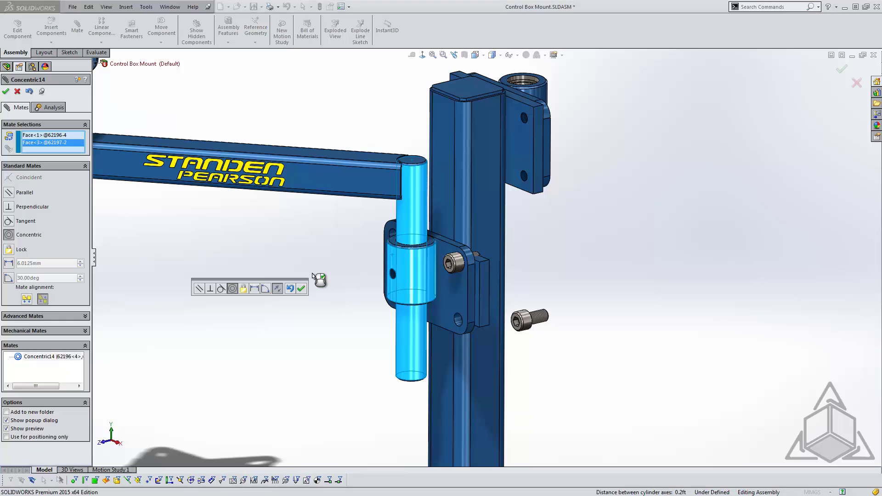
Accept the repaired mate and replace all other missing mate references with the same bracket face
{"action": "left_click", "coordinate": [301, 289]}
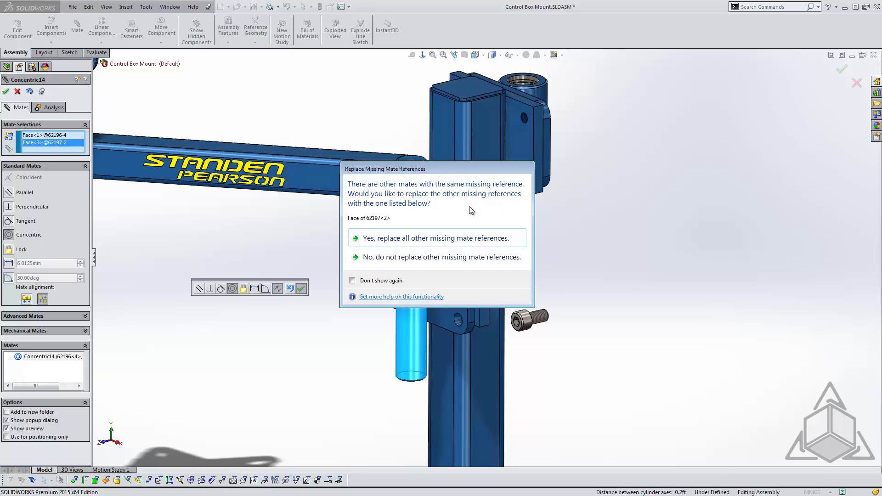
{"action": "left_click", "coordinate": [366, 243]}
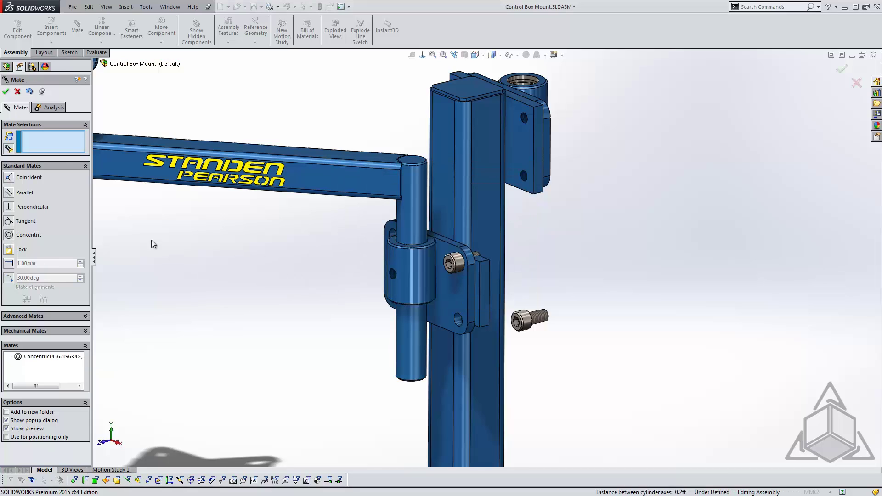
{"action": "left_click", "coordinate": [6, 91]}
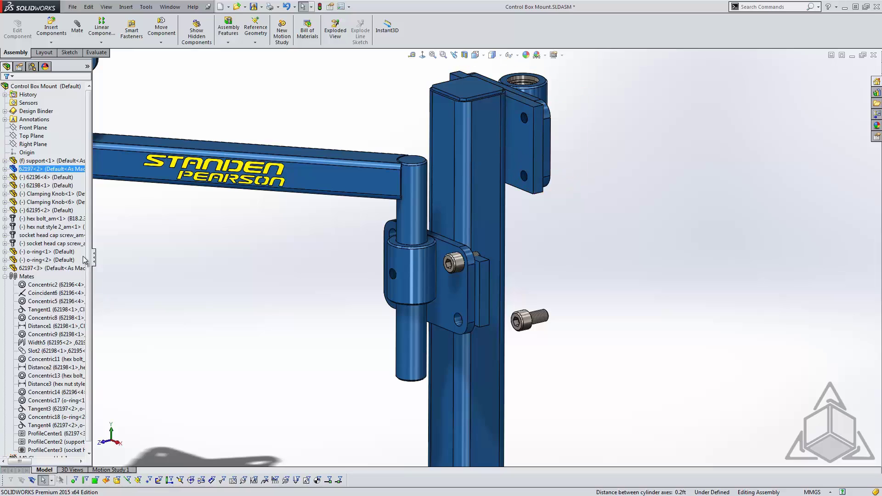
Close the bracket part, discarding the unsaved changes, and open the drawing 62058.SLDDRW
{"action": "left_click_drag", "start_coordinate": [88, 260], "coordinate": [89, 274]}
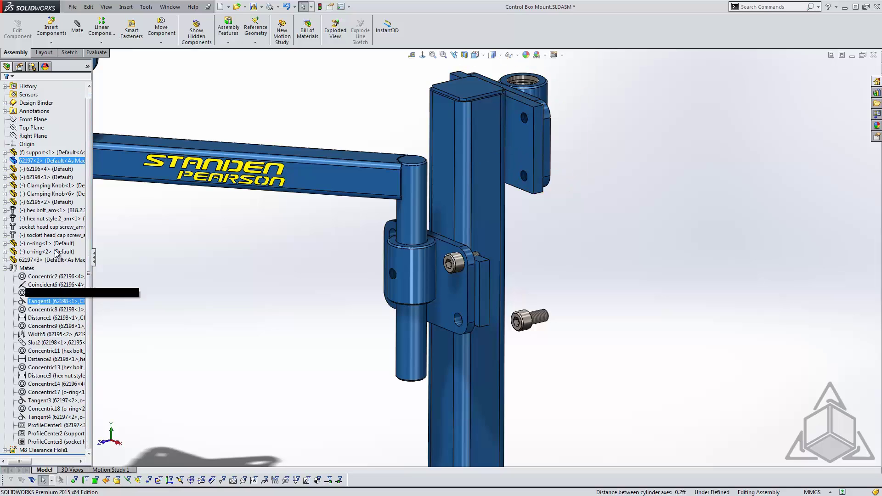
{"action": "left_click", "coordinate": [58, 426]}
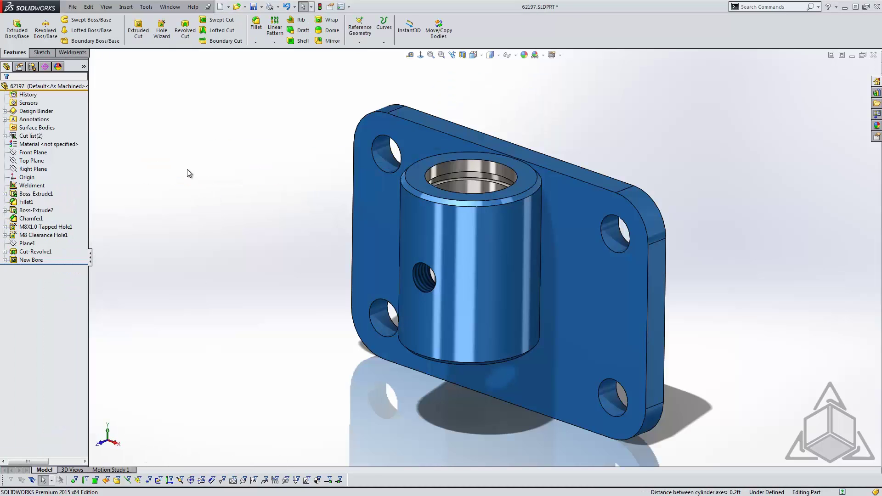
{"action": "left_click", "coordinate": [874, 55]}
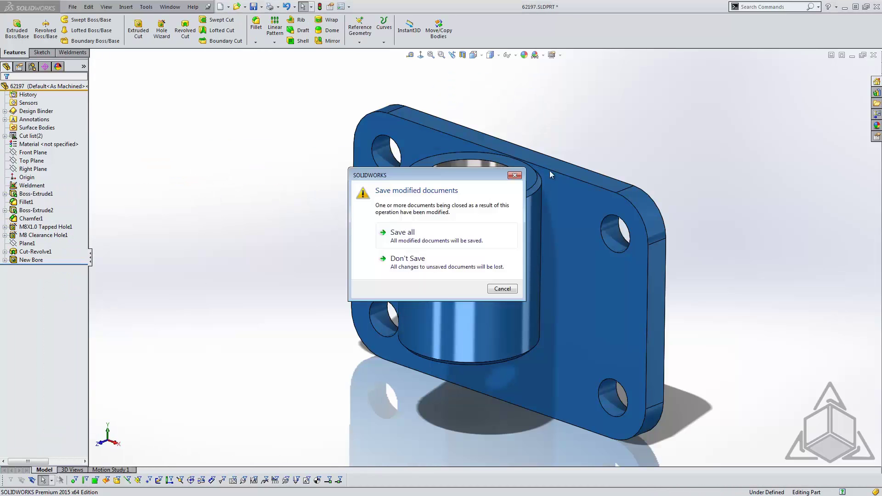
{"action": "left_click", "coordinate": [398, 271]}
{"action": "left_click", "coordinate": [71, 8]}
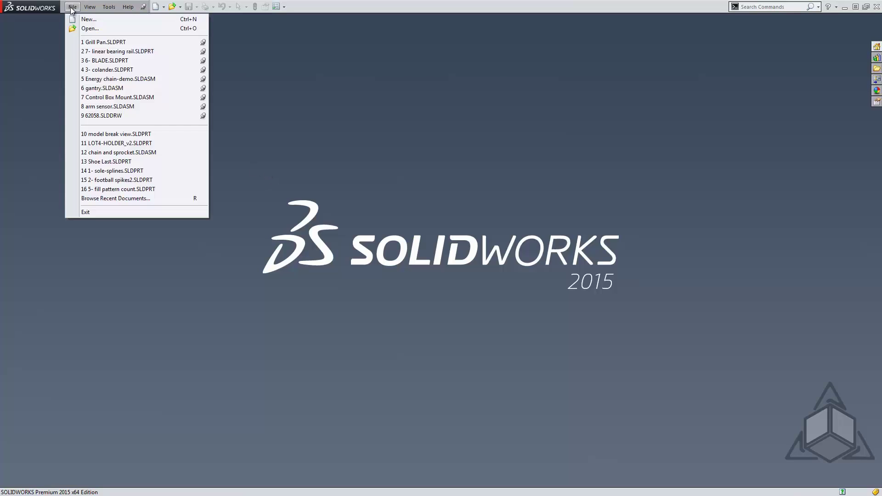
{"action": "left_click", "coordinate": [104, 119]}
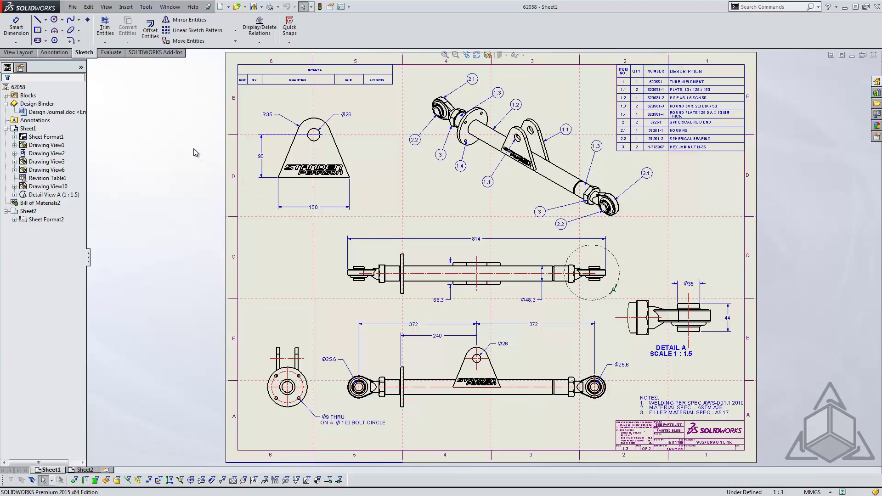
Hide the zone lines on the drawing sheet
{"action": "left_click", "coordinate": [108, 8]}
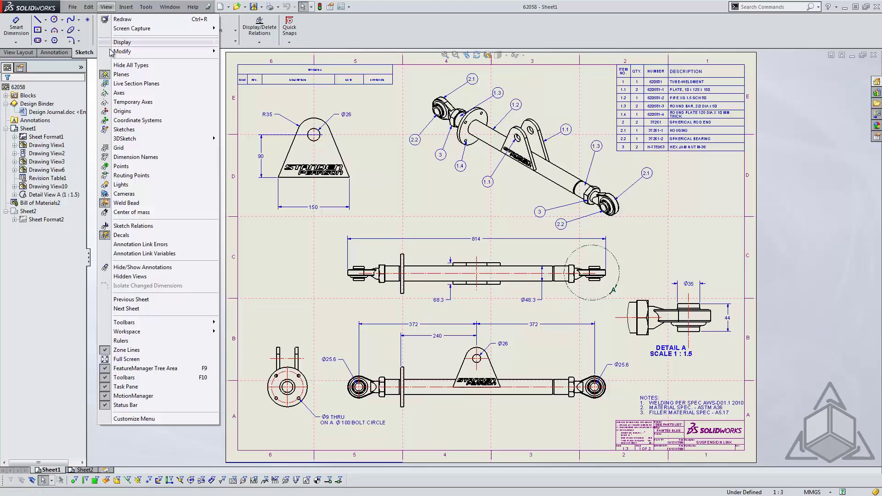
{"action": "left_click", "coordinate": [137, 352]}
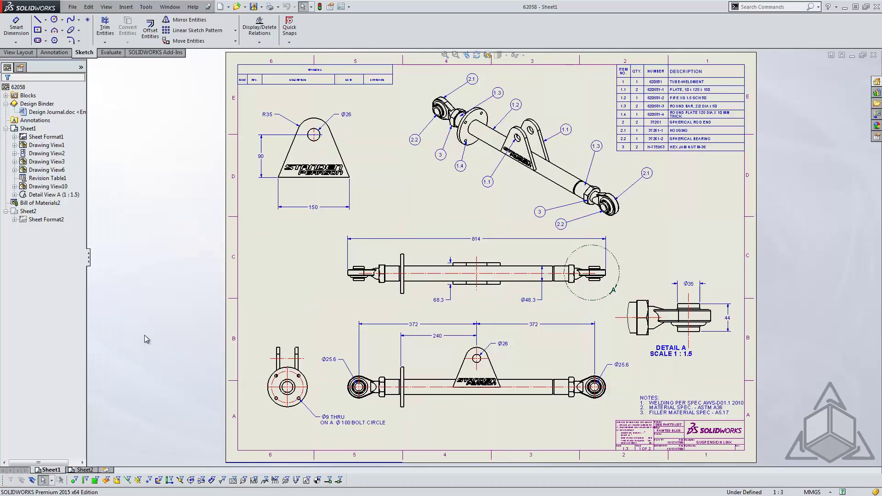
{"action": "left_click", "coordinate": [107, 6]}
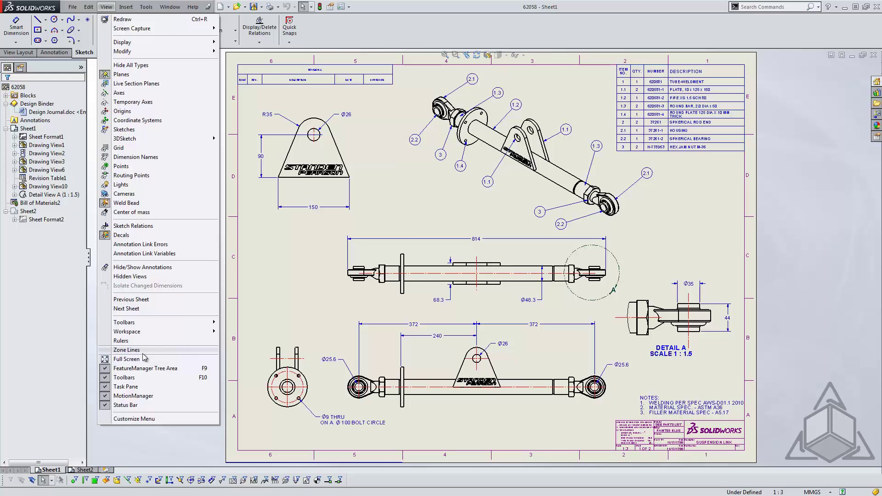
{"action": "left_click", "coordinate": [768, 155]}
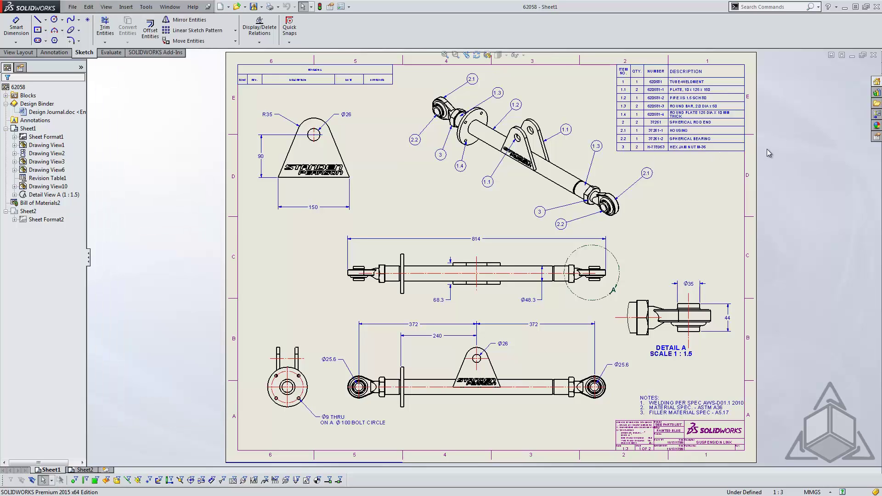
Search the commands for "zone", reveal where the Zone Lines command is located, and display the zone lines again
{"action": "left_click", "coordinate": [754, 10]}
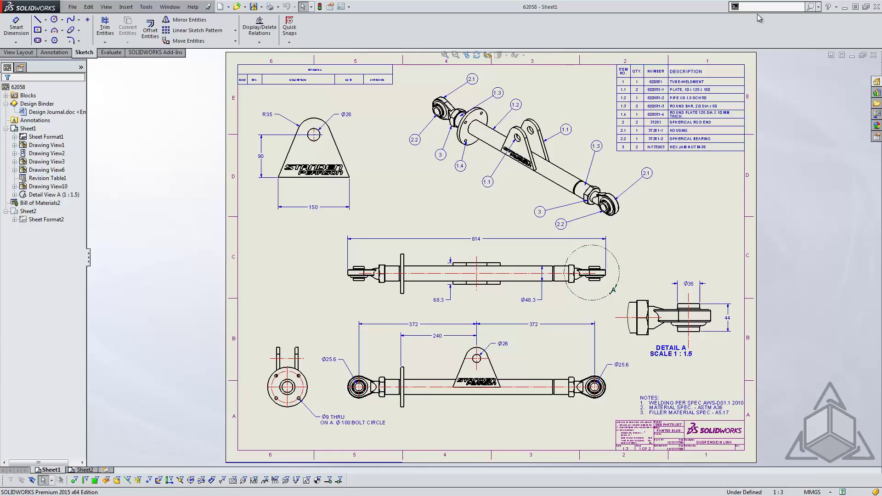
{"action": "type", "text": "zone"}
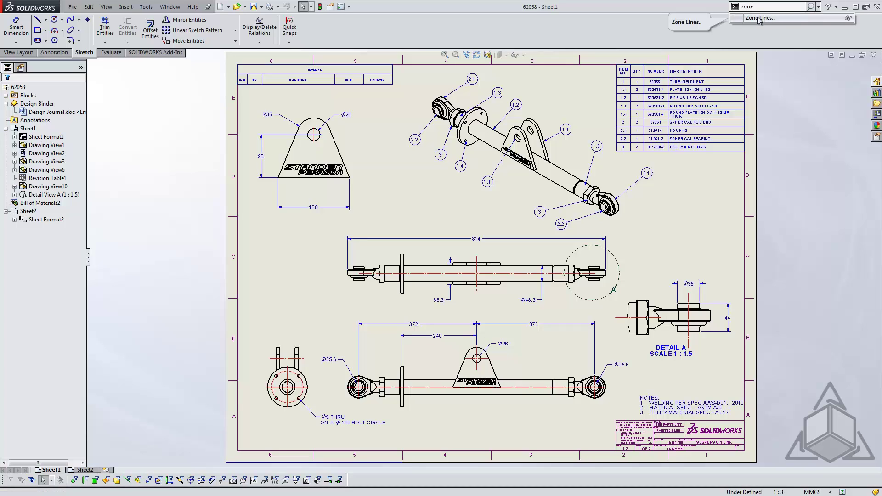
{"action": "left_click", "coordinate": [849, 18]}
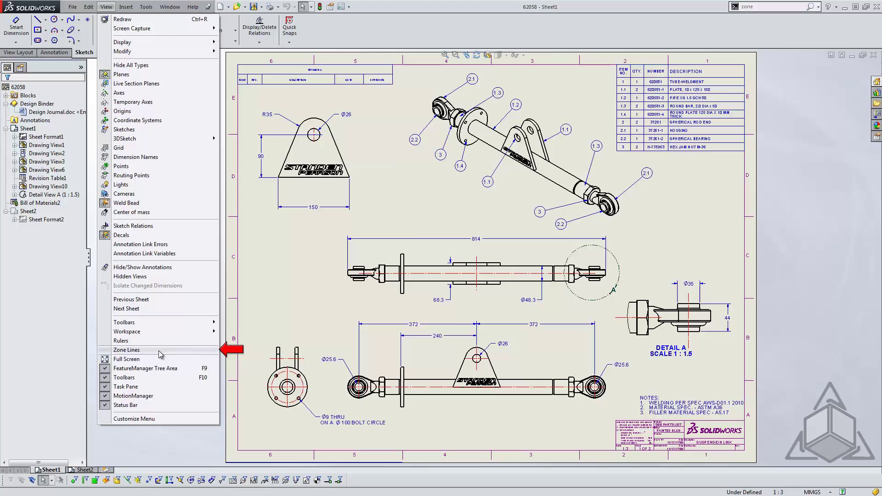
{"action": "left_click", "coordinate": [140, 350]}
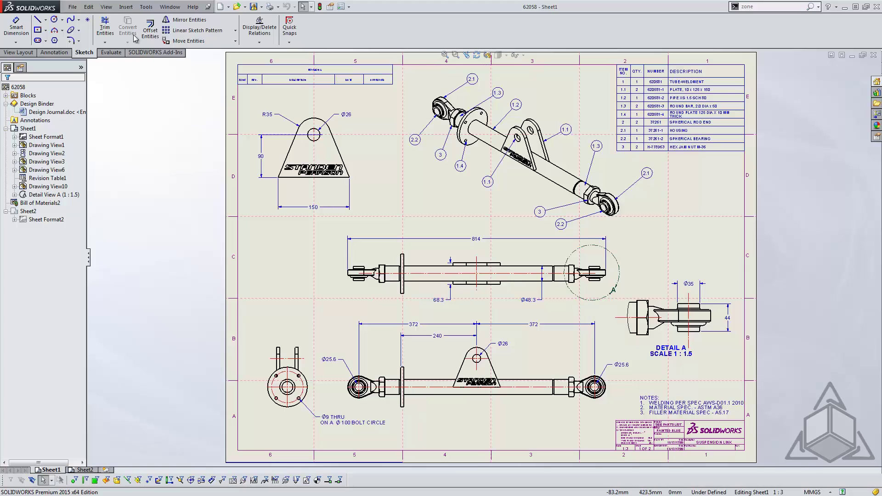
Add a Location Label with sheet as upper text and zone as lower text beside detail circle A
{"action": "left_click", "coordinate": [127, 8]}
{"action": "mouse_move", "coordinate": [147, 41]}
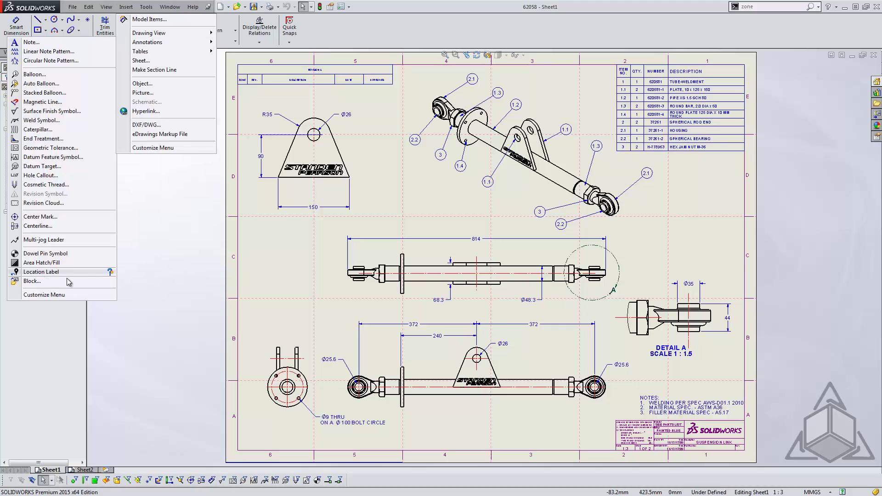
{"action": "left_click", "coordinate": [42, 273]}
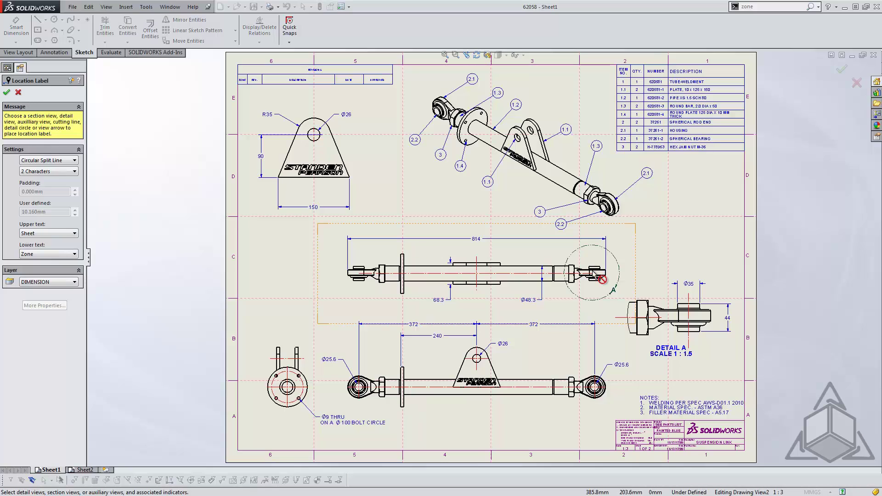
{"action": "left_click", "coordinate": [617, 265]}
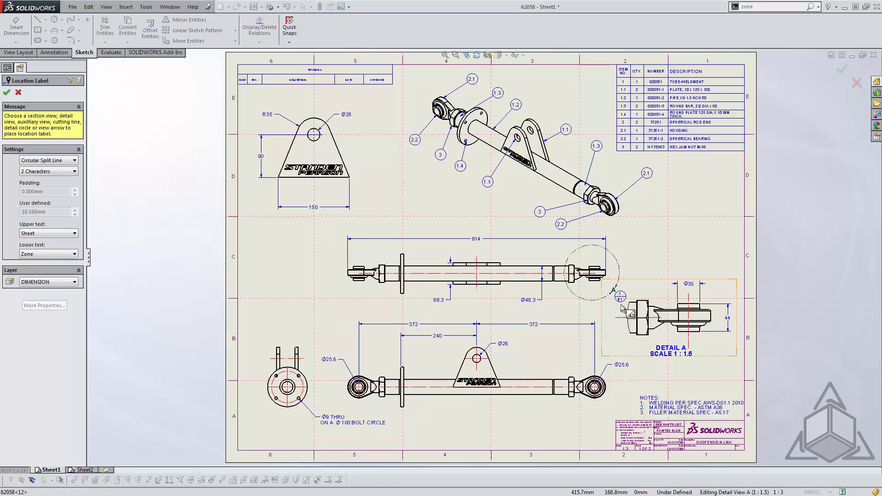
{"action": "left_click", "coordinate": [6, 92]}
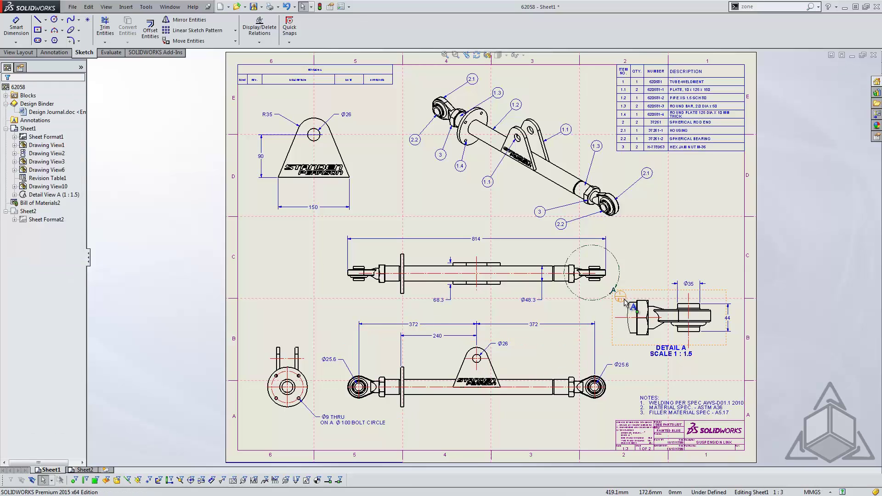
{"action": "scroll", "coordinate": [662, 312], "scroll_direction": "down", "scroll_amount": 5}
{"action": "scroll", "coordinate": [588, 298], "scroll_direction": "down", "scroll_amount": 2}
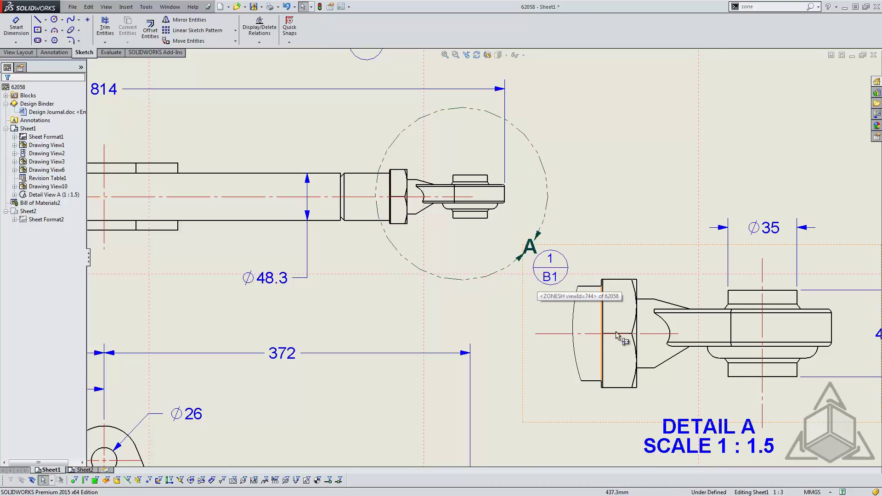
Move Detail View A up the sheet into zone C
{"action": "key", "text": "f"}
{"action": "scroll", "coordinate": [497, 184], "scroll_direction": "down", "scroll_amount": 1}
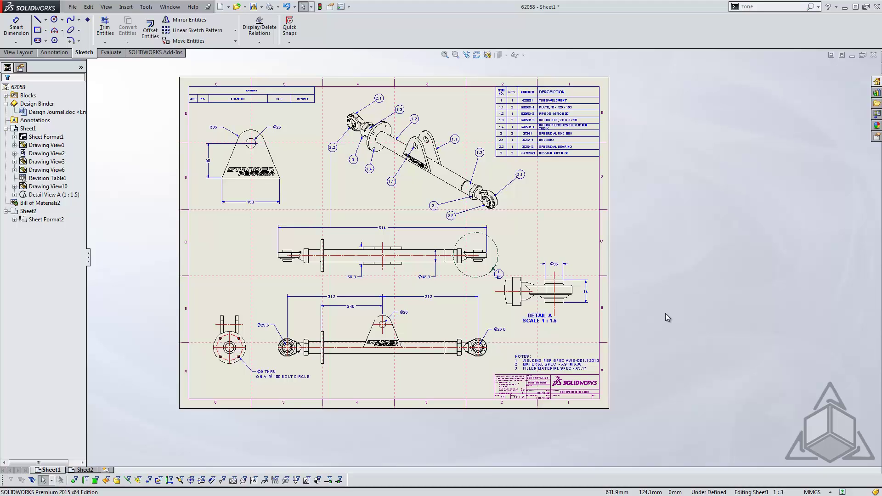
{"action": "left_click", "coordinate": [561, 294]}
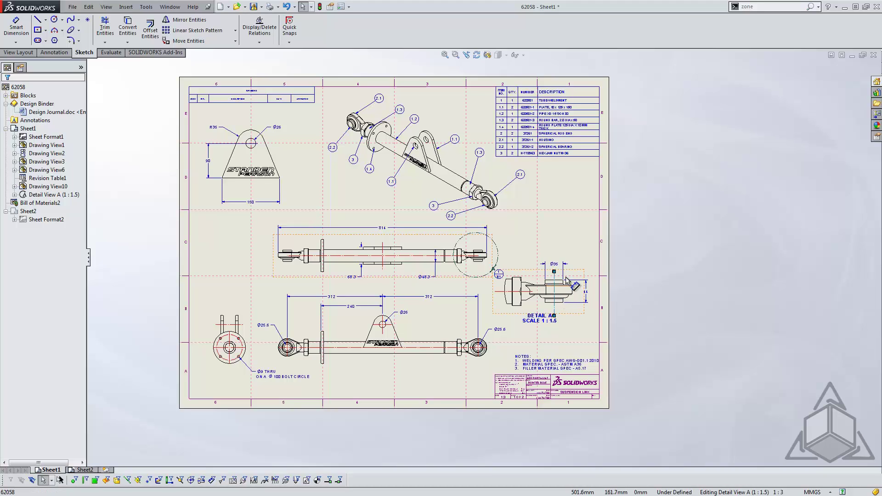
{"action": "left_click_drag", "start_coordinate": [572, 271], "coordinate": [593, 222]}
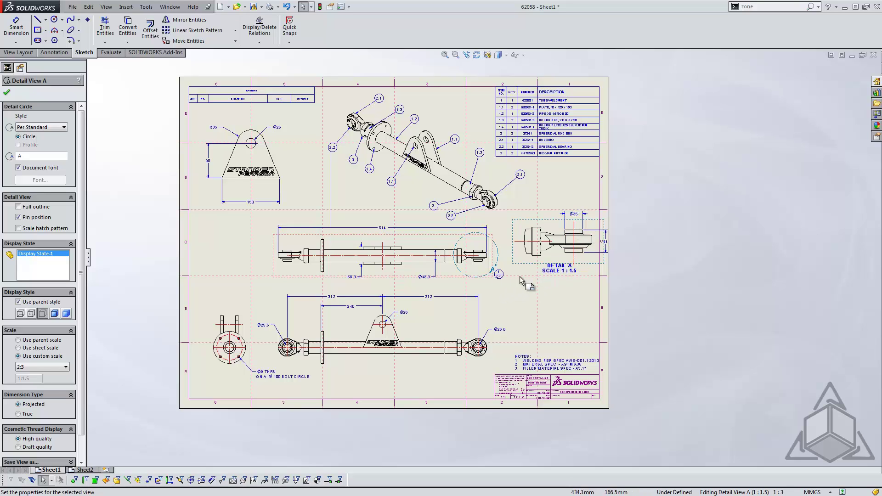
Move Detail View A back down into zone B and shift it inward so its 44 dimension clears the sheet border
{"action": "scroll", "coordinate": [528, 275], "scroll_direction": "down", "scroll_amount": 2}
{"action": "scroll", "coordinate": [526, 264], "scroll_direction": "down", "scroll_amount": 1}
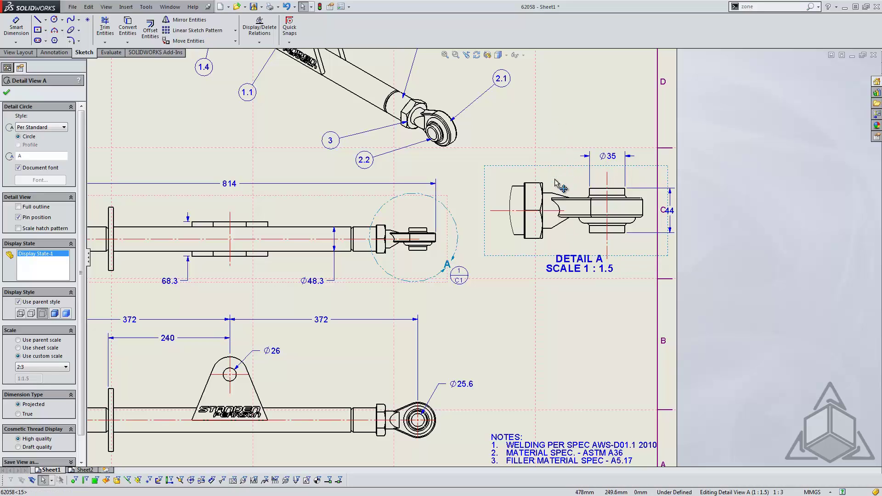
{"action": "left_click_drag", "start_coordinate": [555, 168], "coordinate": [552, 286]}
{"action": "left_click", "coordinate": [742, 254]}
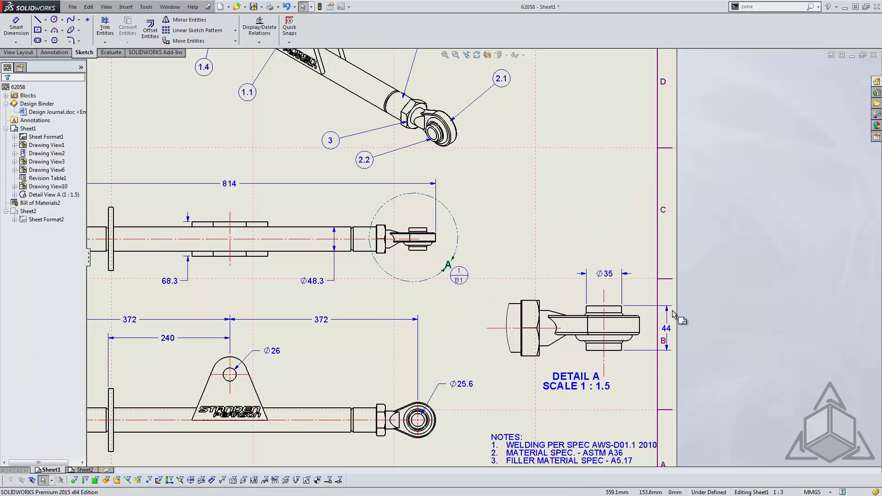
{"action": "left_click_drag", "start_coordinate": [552, 290], "coordinate": [538, 298]}
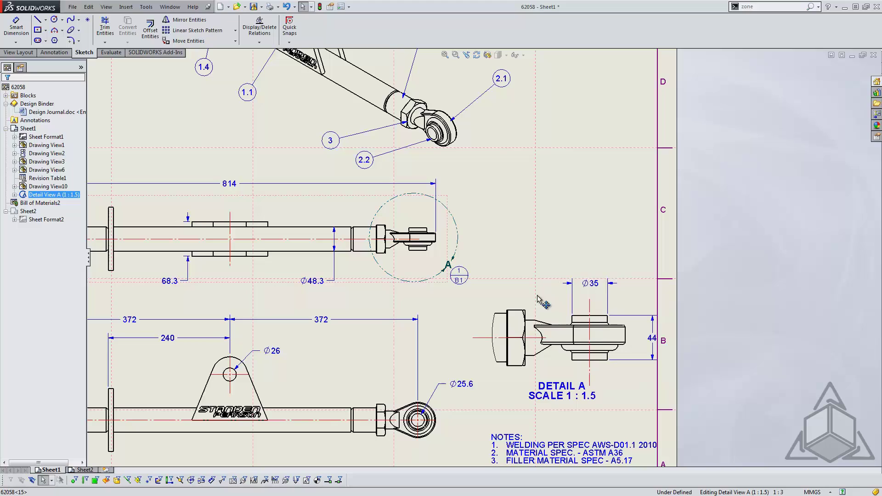
{"action": "left_click", "coordinate": [724, 323]}
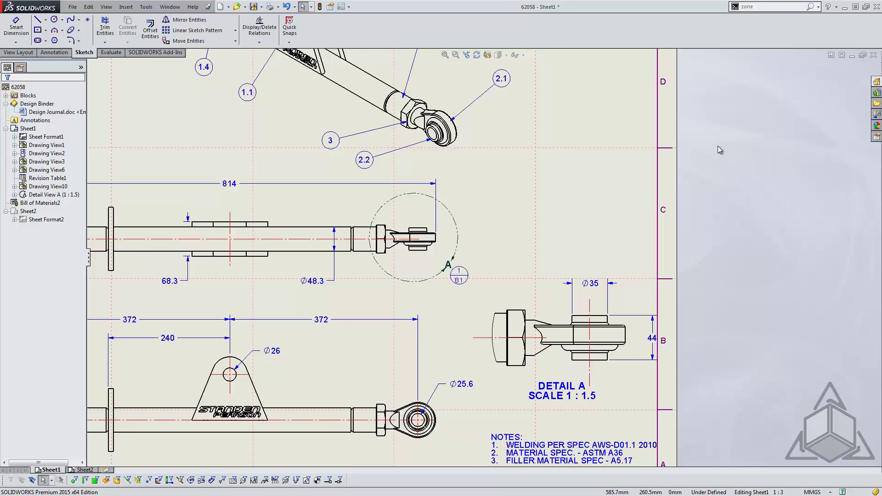
Search the commands for "zoom" and run Zoom to Sheet to fit the whole drawing sheet in view
{"action": "scroll", "coordinate": [717, 145], "scroll_direction": "up", "scroll_amount": 6}
{"action": "scroll", "coordinate": [529, 95], "scroll_direction": "down", "scroll_amount": 1}
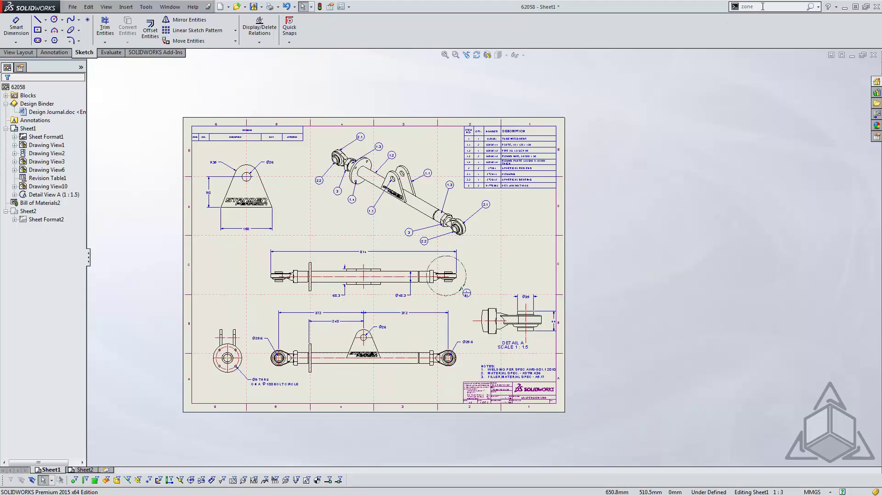
{"action": "left_click_drag", "start_coordinate": [758, 7], "coordinate": [682, 30]}
{"action": "type", "text": "zoom"}
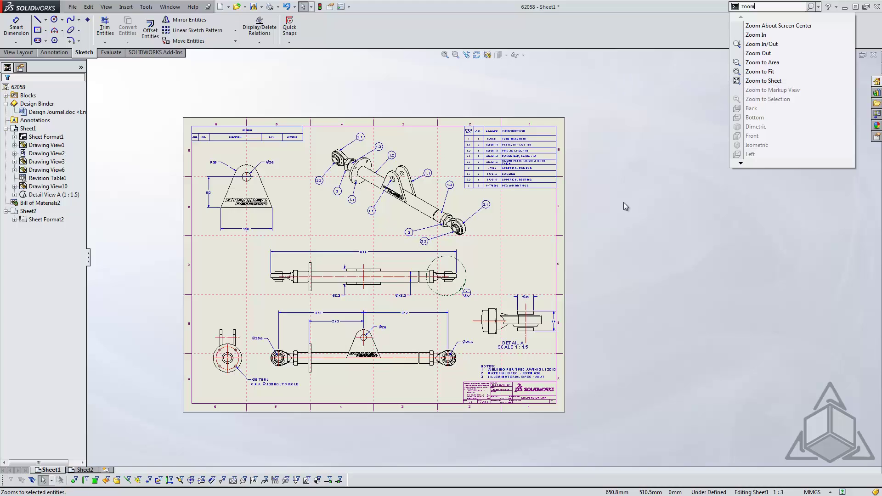
{"action": "left_click", "coordinate": [759, 82]}
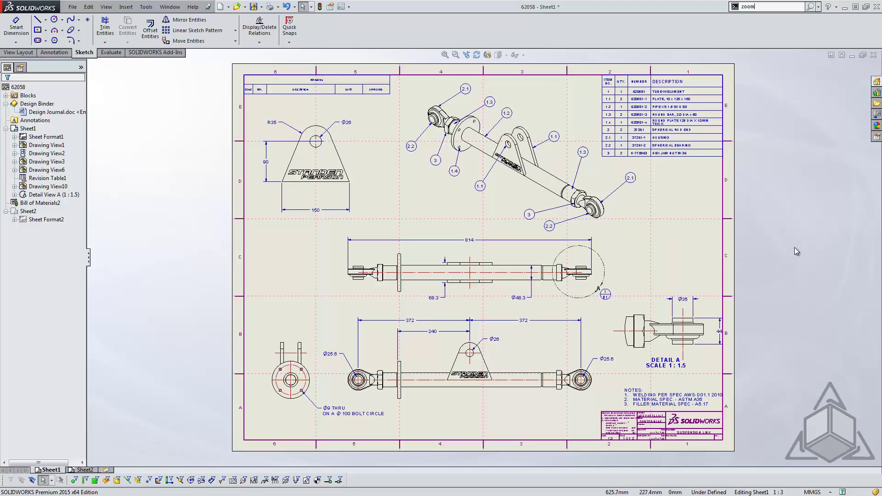
{"action": "left_click", "coordinate": [241, 90]}
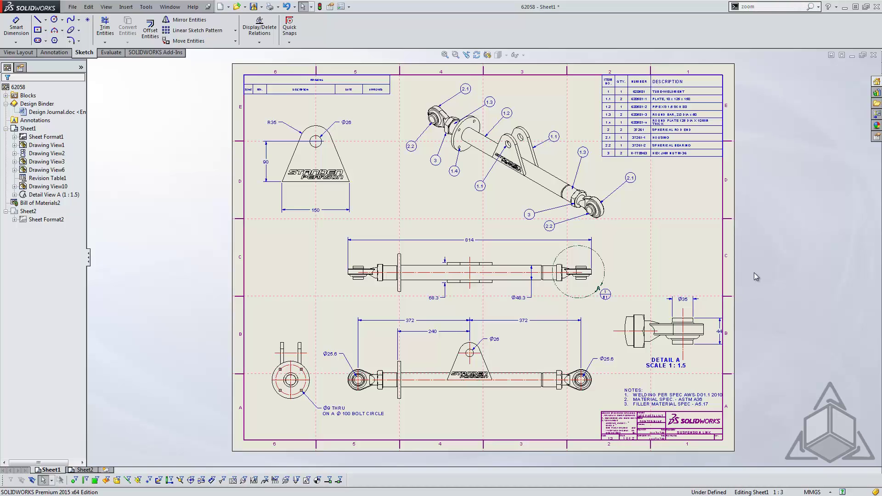
{"action": "key", "text": "z"}
{"action": "key", "text": "z"}
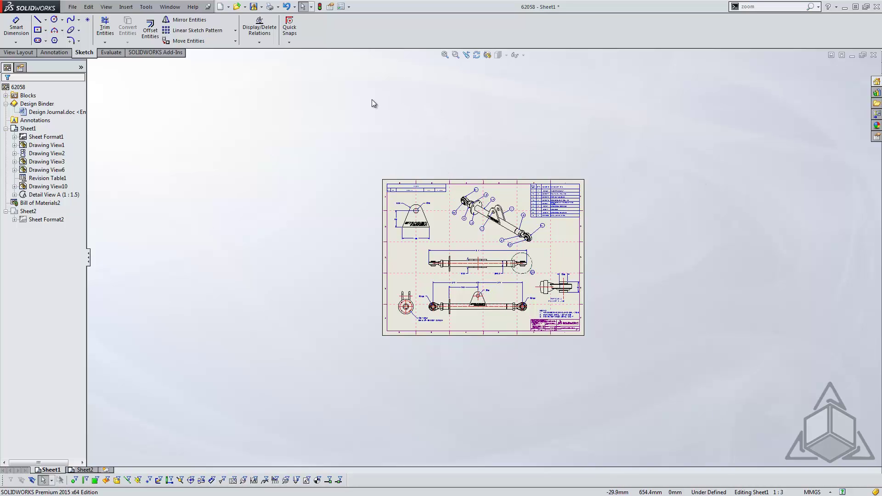
{"action": "scroll", "coordinate": [467, 294], "scroll_direction": "down", "scroll_amount": 3}
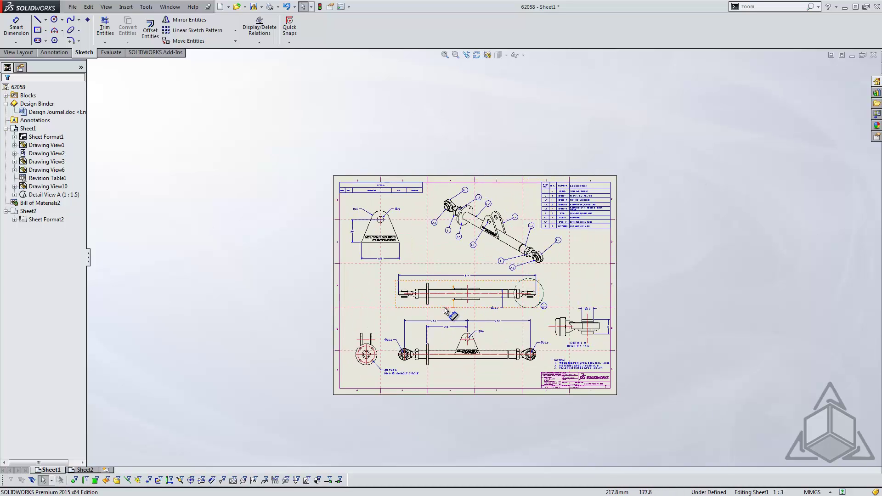
{"action": "scroll", "coordinate": [442, 314], "scroll_direction": "down", "scroll_amount": 1}
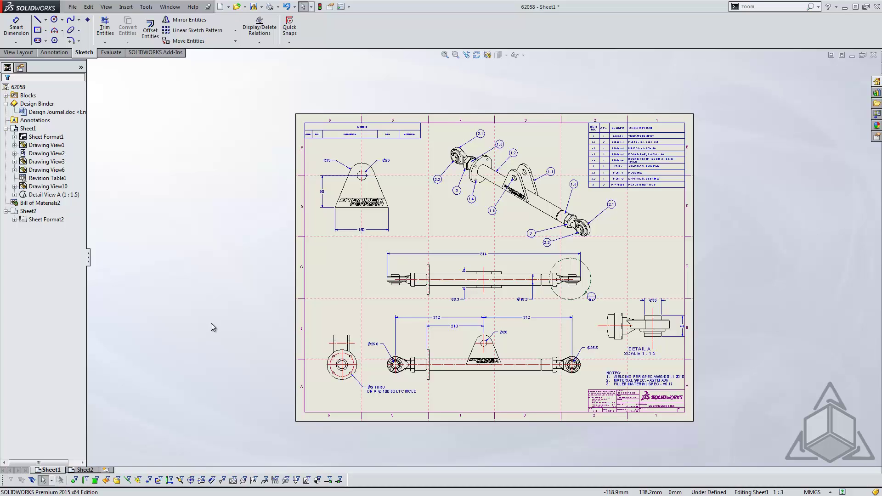
{"action": "scroll", "coordinate": [211, 323], "scroll_direction": "down", "scroll_amount": 1}
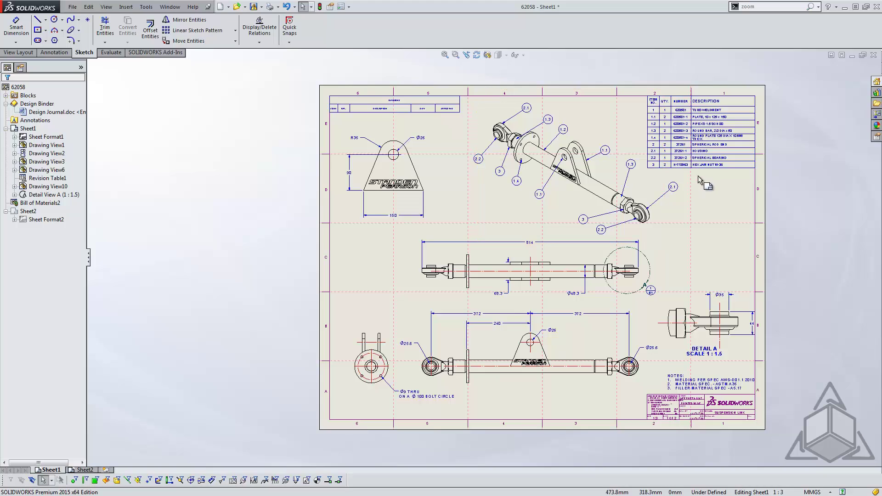
{"action": "scroll", "coordinate": [788, 161], "scroll_direction": "down", "scroll_amount": 1}
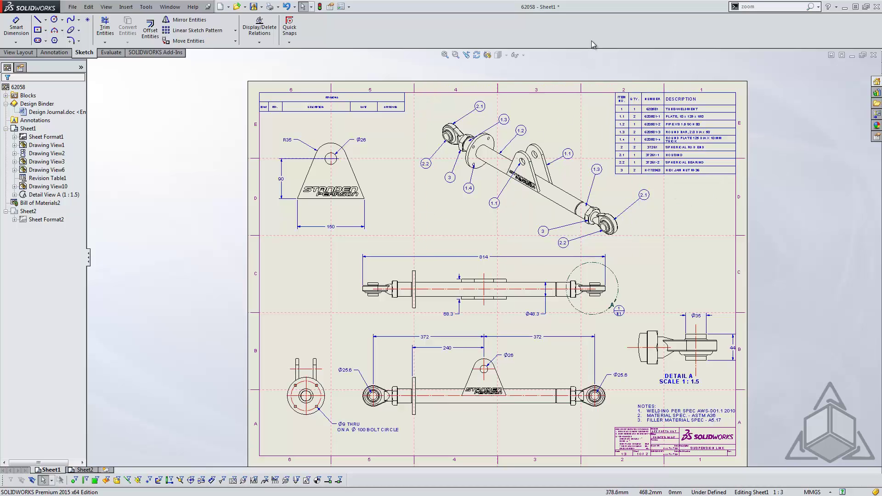
Show the Layer toolbar, place it in the empty area beside the drawing sheet, and open the Layers dialog
{"action": "right_click", "coordinate": [600, 14]}
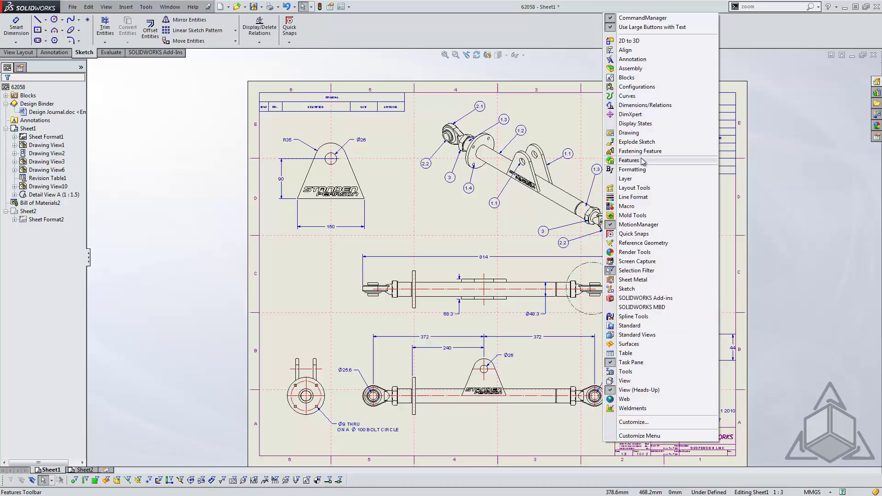
{"action": "left_click", "coordinate": [625, 179]}
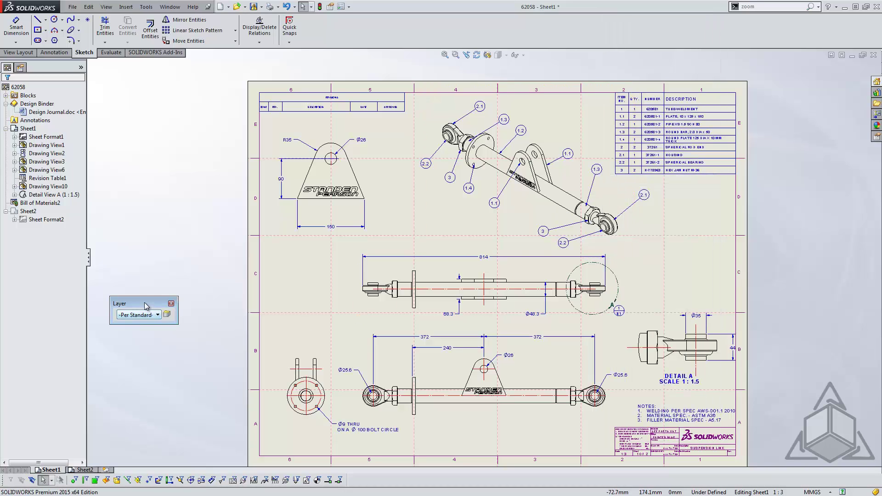
{"action": "left_click_drag", "start_coordinate": [147, 304], "coordinate": [187, 207]}
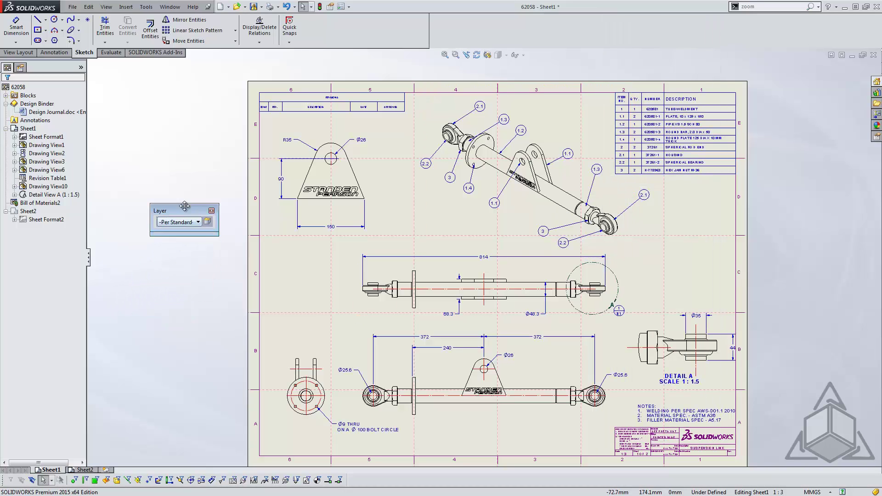
{"action": "left_click", "coordinate": [207, 220]}
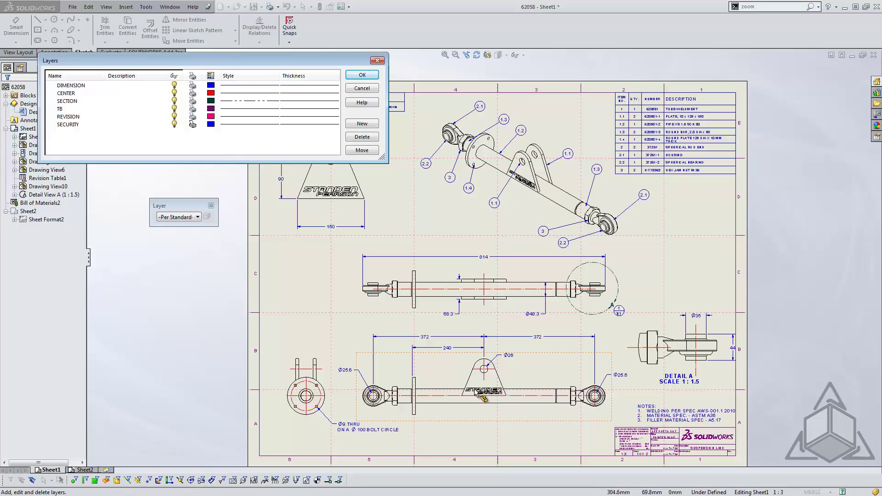
Examine the print setting of the SECURITY layer, then close the Layers dialog and the Layer toolbar
{"action": "left_click", "coordinate": [191, 126]}
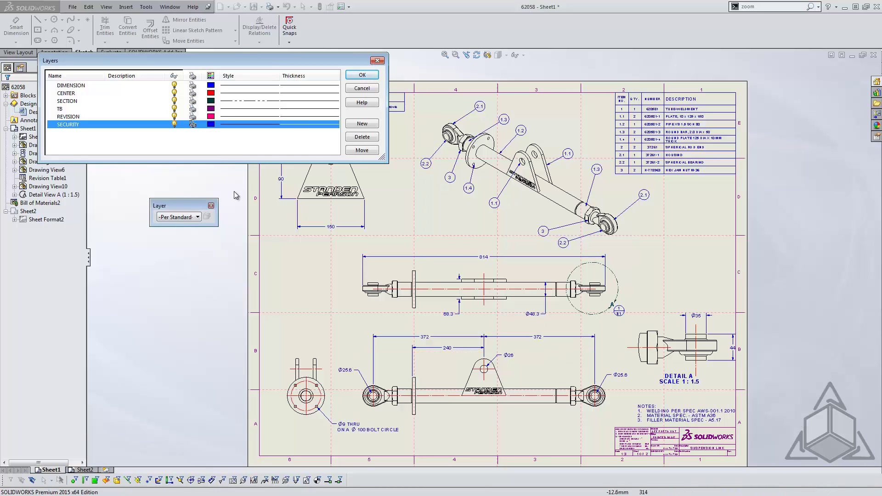
{"action": "left_click", "coordinate": [376, 63]}
{"action": "left_click", "coordinate": [211, 205]}
{"action": "scroll", "coordinate": [208, 254], "scroll_direction": "up", "scroll_amount": 1}
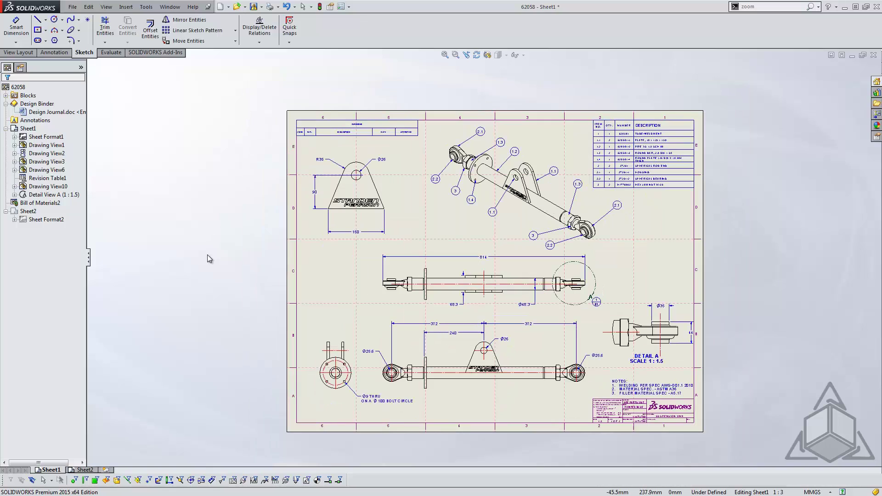
{"action": "scroll", "coordinate": [227, 275], "scroll_direction": "down", "scroll_amount": 1}
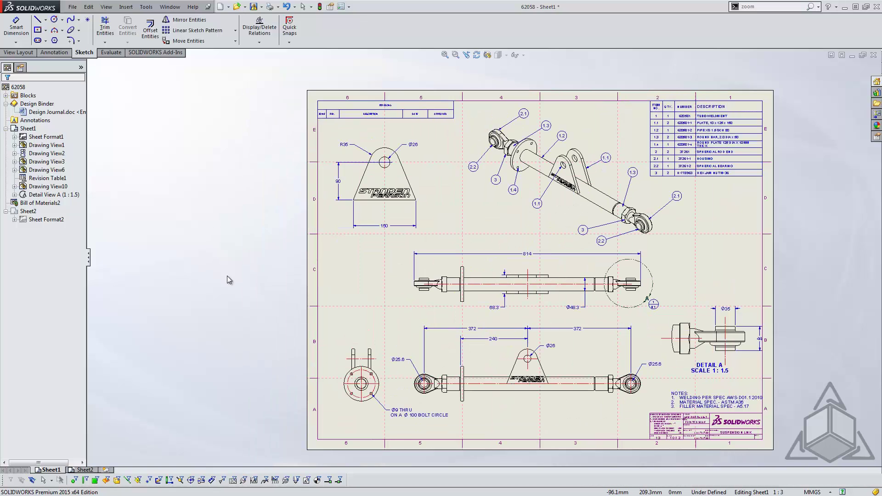